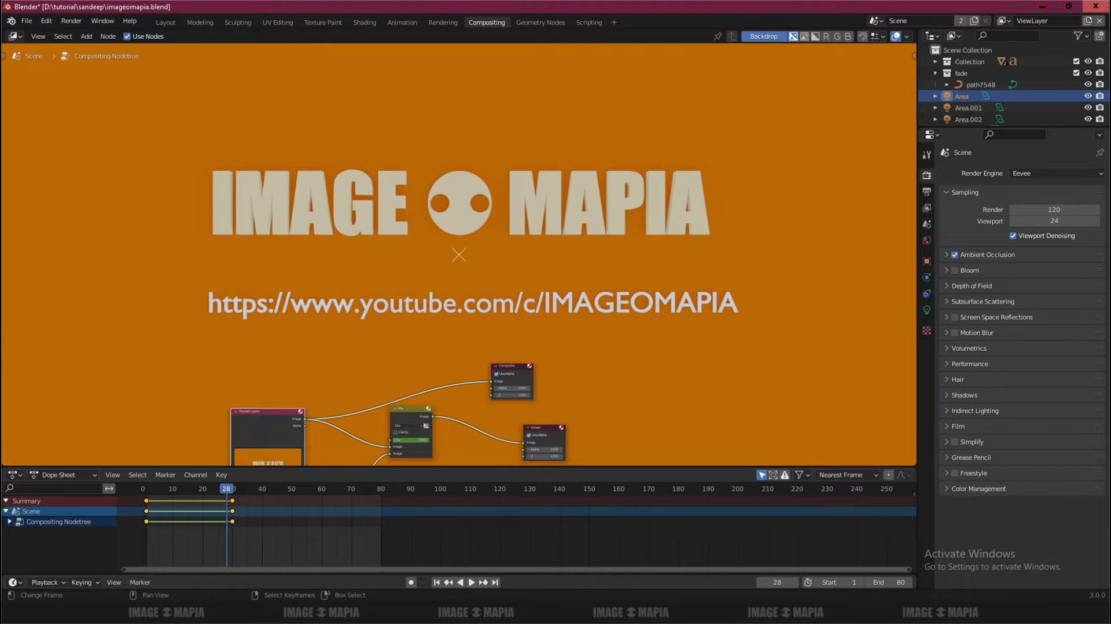
# Fix the note to read 'how to disolve the object in render time' and minimize Notepad.
pyautogui.click(536, 588)
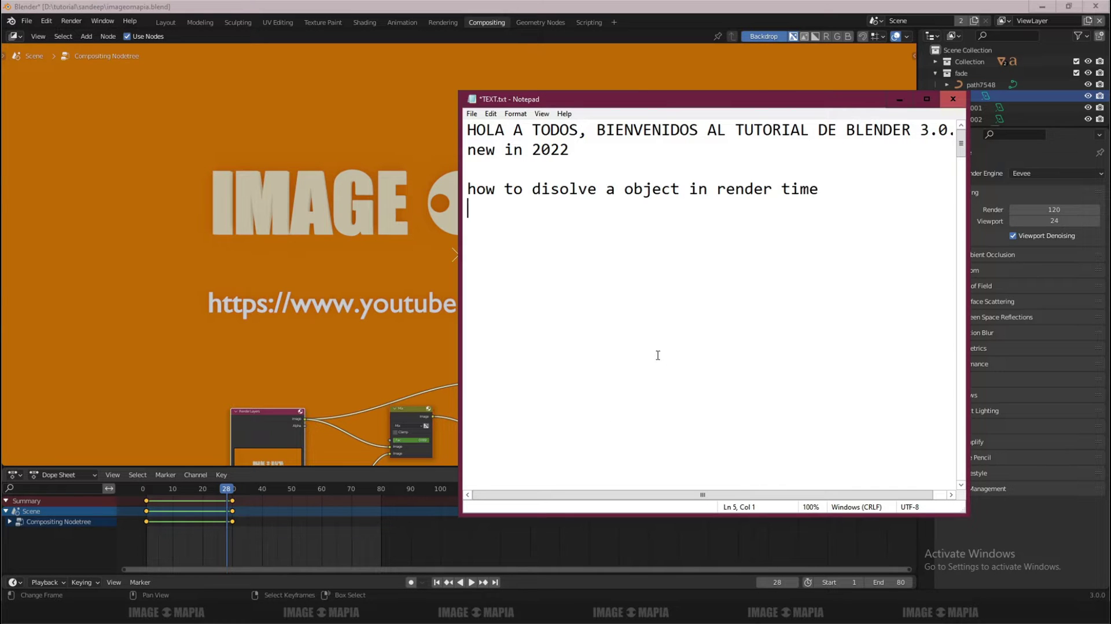
pyautogui.moveTo(660, 111); pyautogui.dragTo(617, 126)
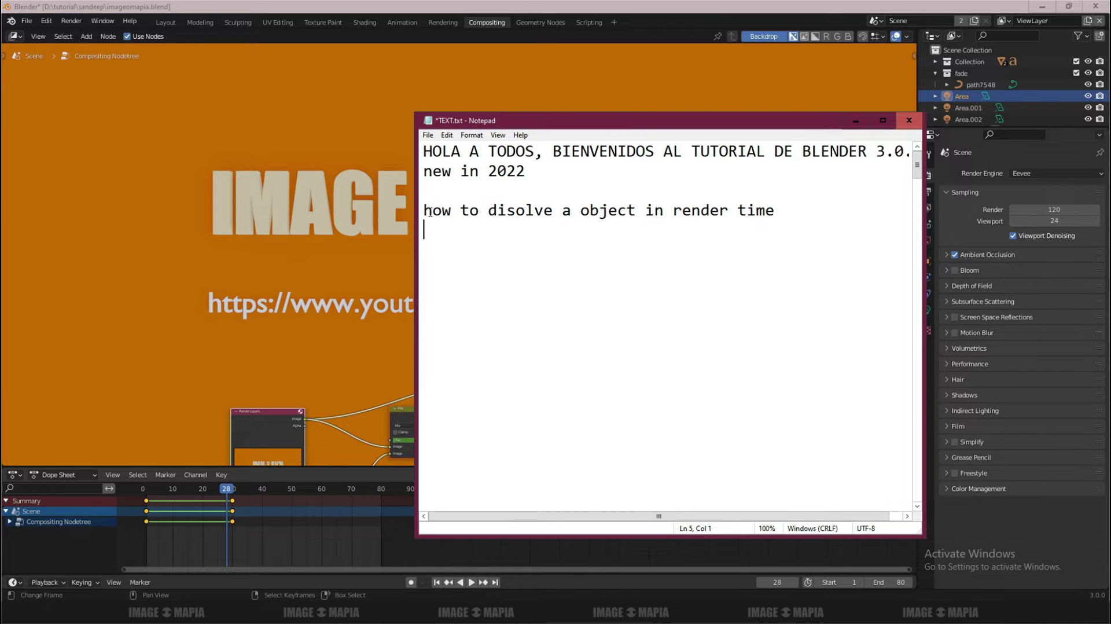
pyautogui.moveTo(425, 211)
pyautogui.mouseDown()
pyautogui.moveTo(601, 213)
pyautogui.moveTo(579, 217)
pyautogui.mouseUp()
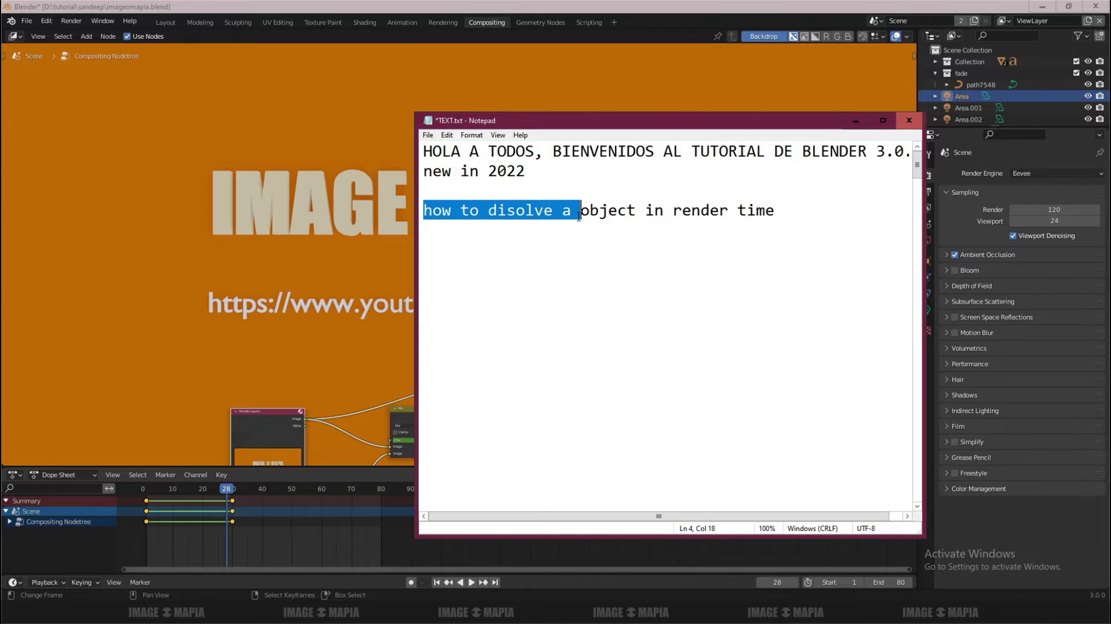
pyautogui.click(573, 210)
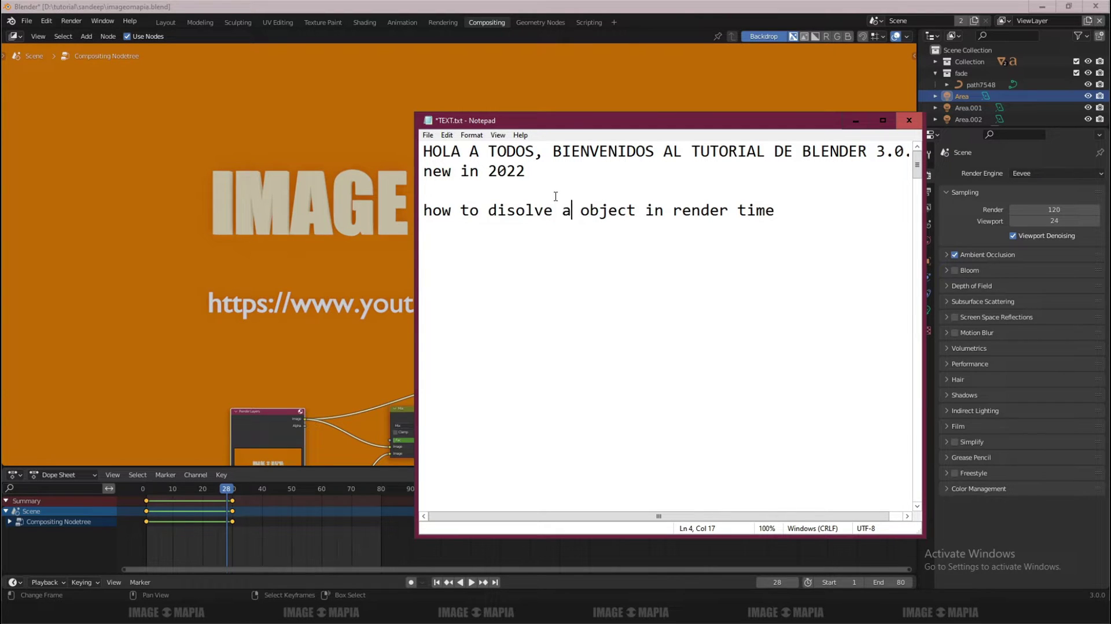
pyautogui.press('BackSpace')
pyautogui.write('the')
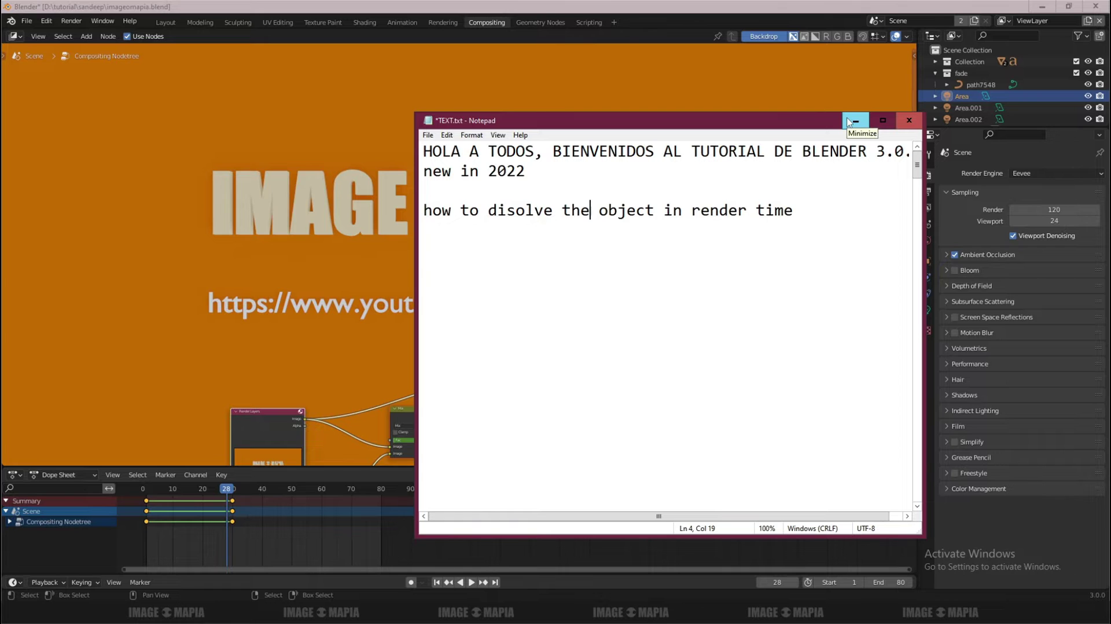
pyautogui.click(851, 123)
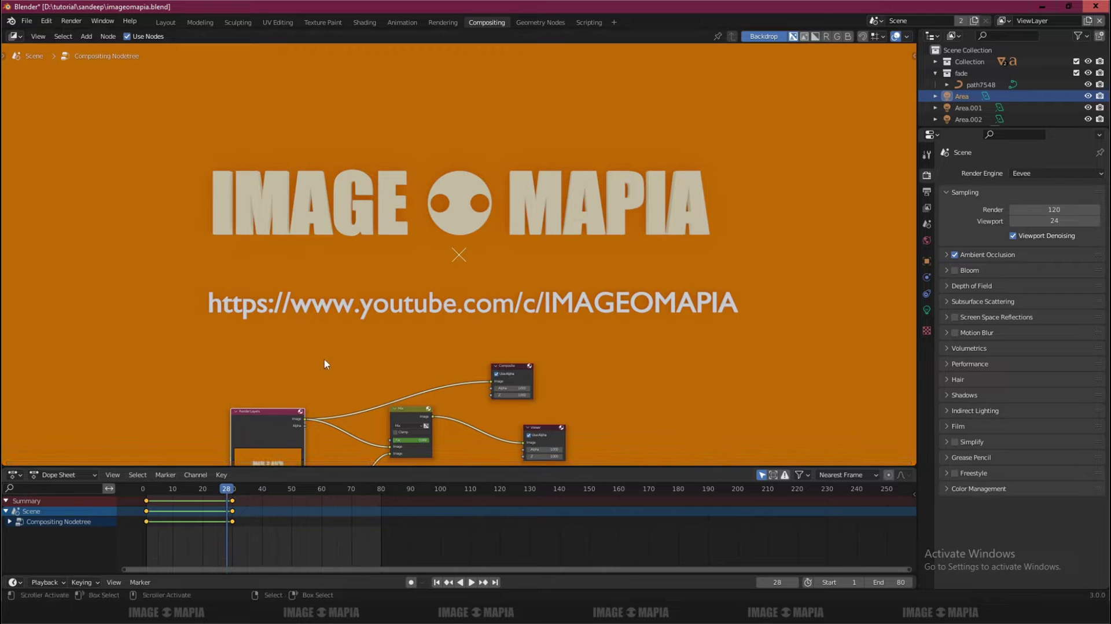
# Scrub the animation back through frames 16, 15 and 5 to frame 1 to watch the fade.
pyautogui.moveTo(334, 376); pyautogui.dragTo(259, 454, button='middle')
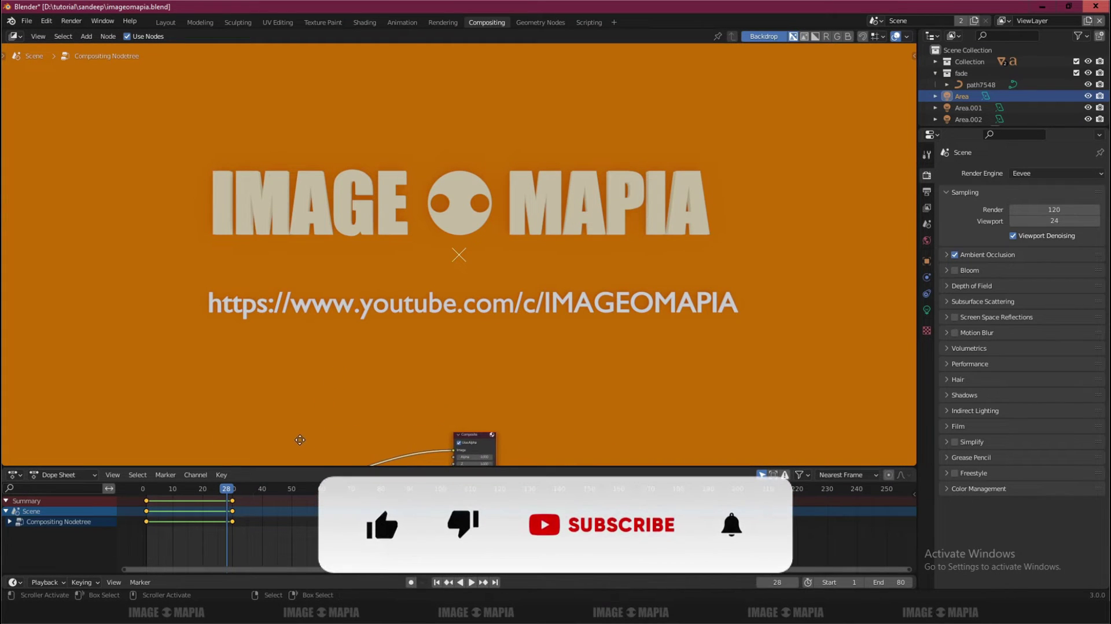
pyautogui.moveTo(227, 489)
pyautogui.mouseDown()
pyautogui.moveTo(186, 492)
pyautogui.moveTo(203, 494)
pyautogui.mouseUp()
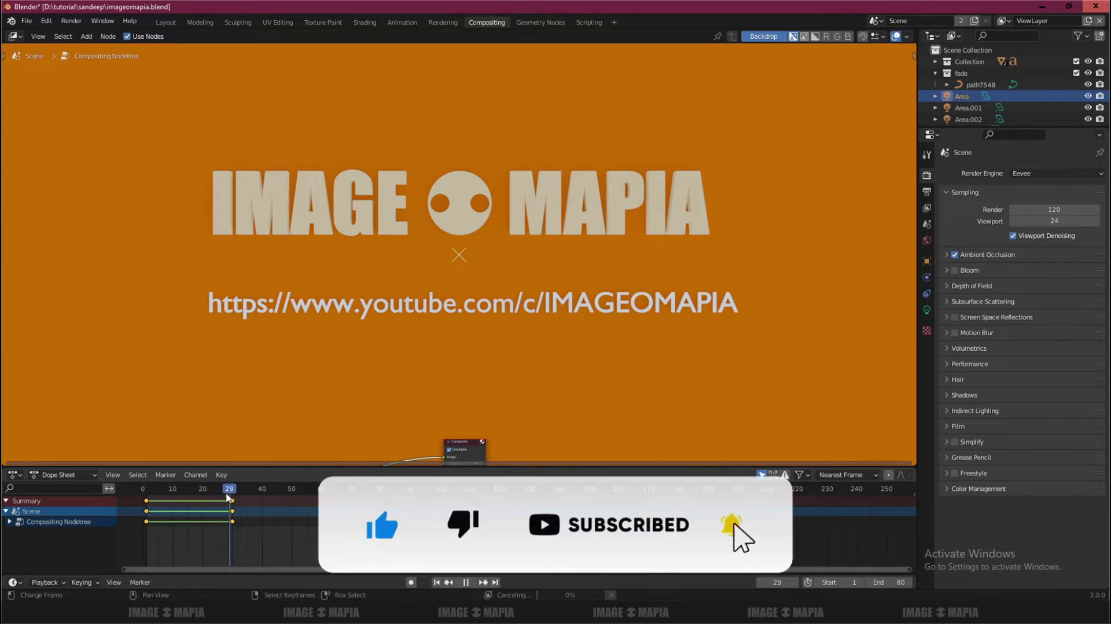
pyautogui.moveTo(204, 493); pyautogui.dragTo(163, 493)
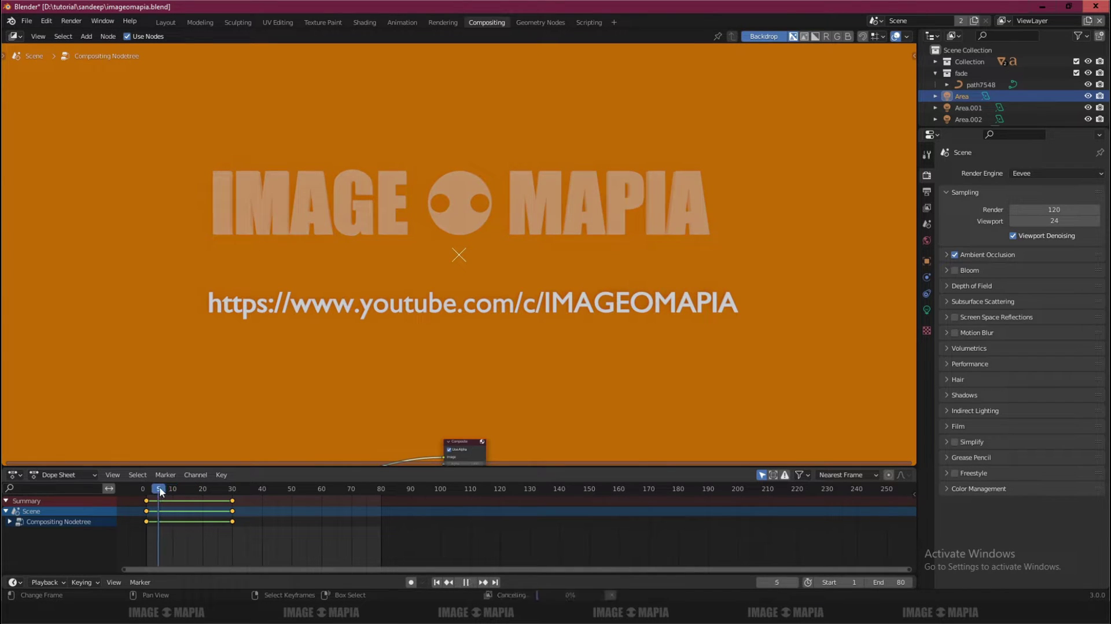
pyautogui.press('Left')
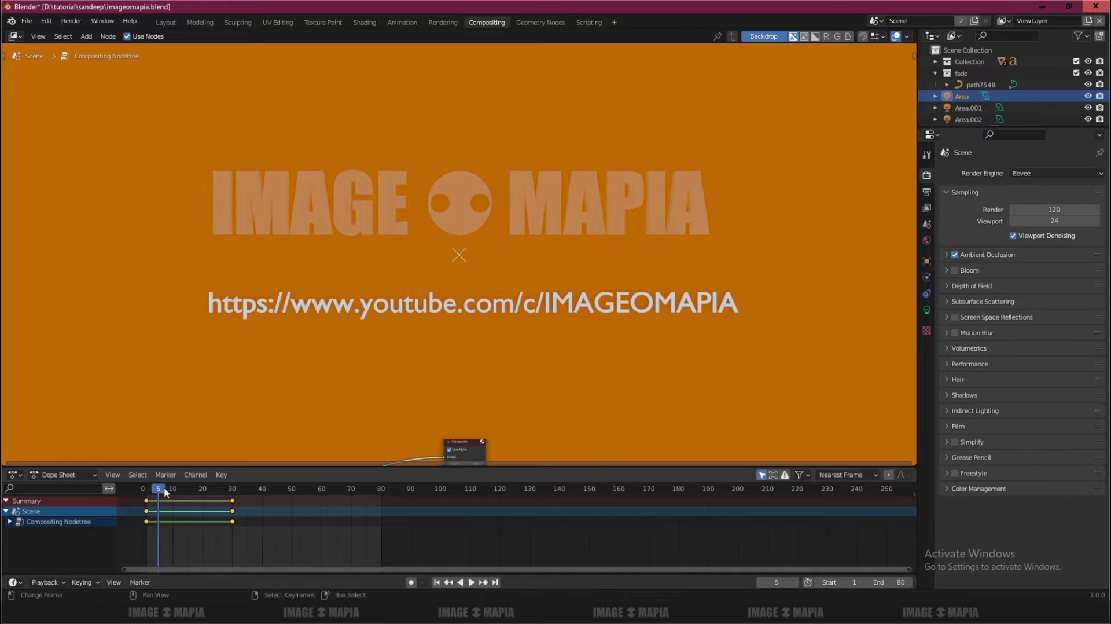
pyautogui.moveTo(164, 492); pyautogui.dragTo(148, 493)
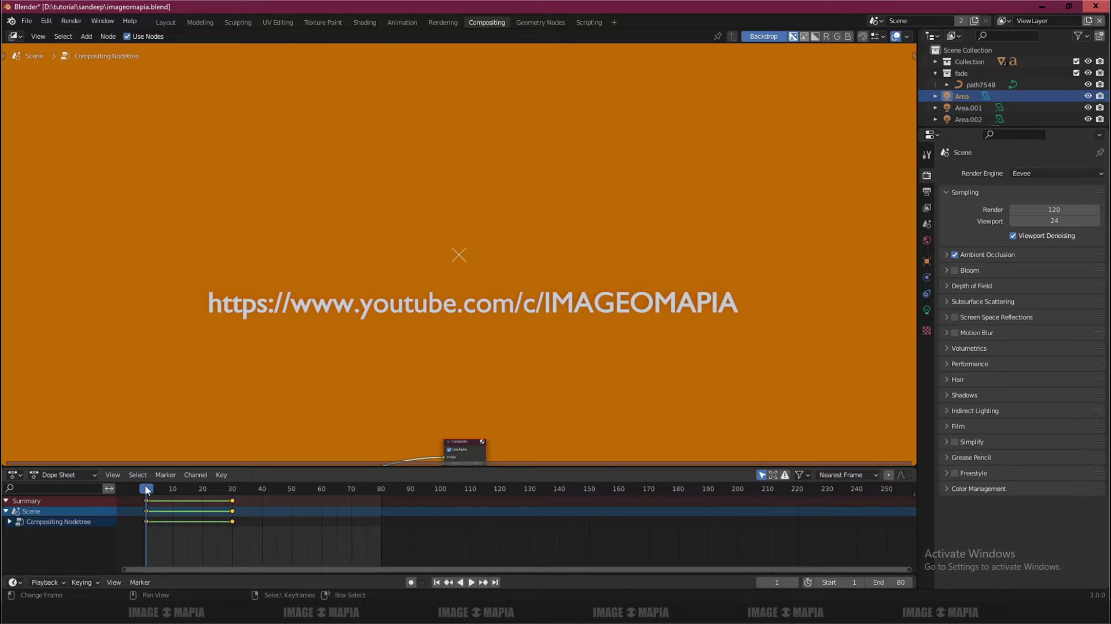
# Play the dissolve animation from frame 15, then add the note line 'so let start'.
pyautogui.press('space')
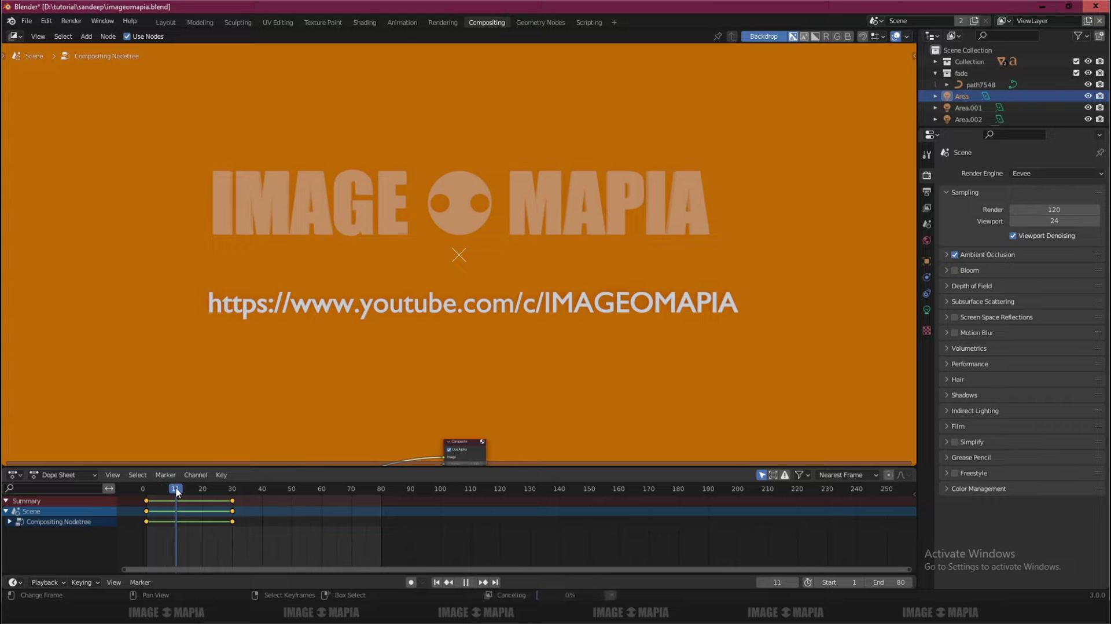
pyautogui.press('space')
pyautogui.moveTo(176, 491)
pyautogui.mouseDown()
pyautogui.moveTo(233, 490)
pyautogui.moveTo(212, 493)
pyautogui.mouseUp()
pyautogui.press('space')
pyautogui.press('space')
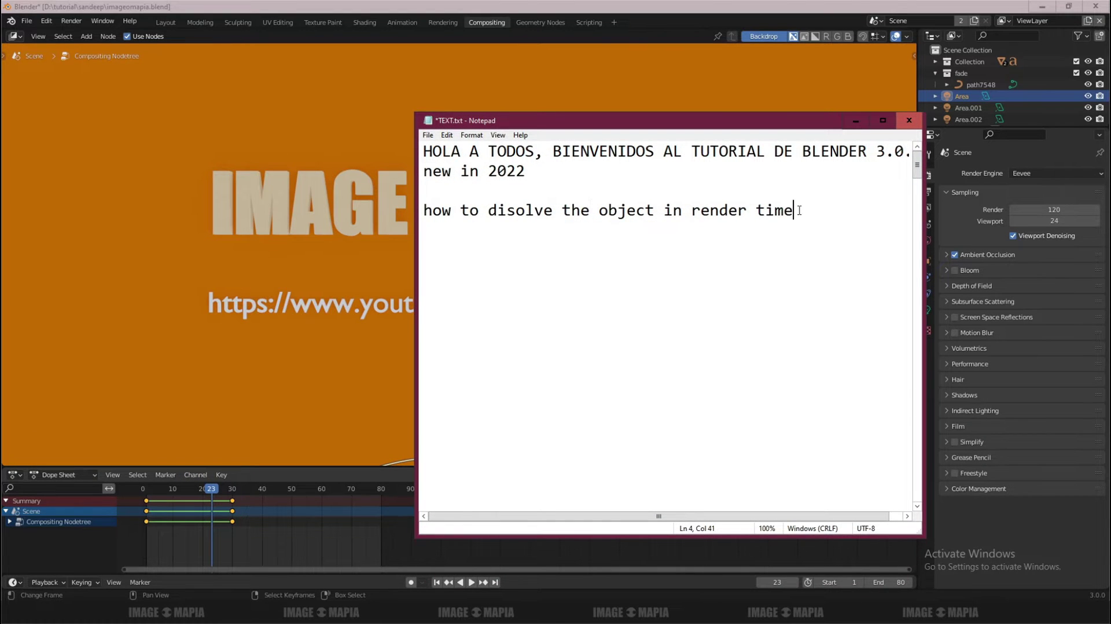
pyautogui.press('Return')
pyautogui.write('so ')
pyautogui.write('let start')
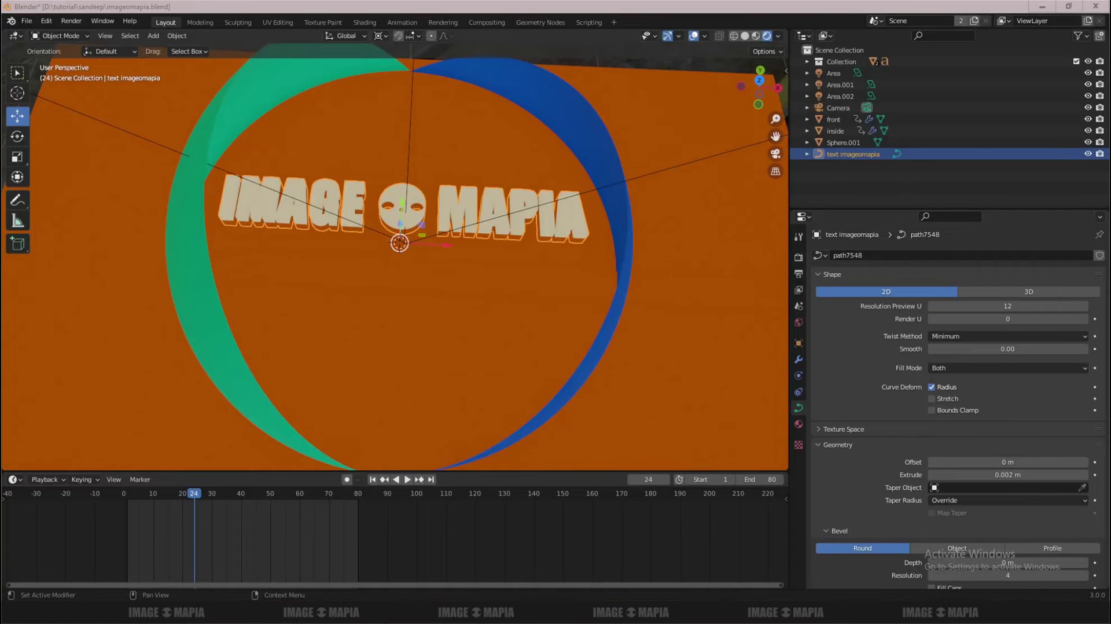
# Scrub the timeline to frame 40 to show the extruded IMAGE O MAPIA text.
pyautogui.moveTo(230, 497)
pyautogui.mouseDown()
pyautogui.moveTo(168, 494)
pyautogui.moveTo(267, 496)
pyautogui.moveTo(211, 497)
pyautogui.moveTo(241, 496)
pyautogui.mouseUp()
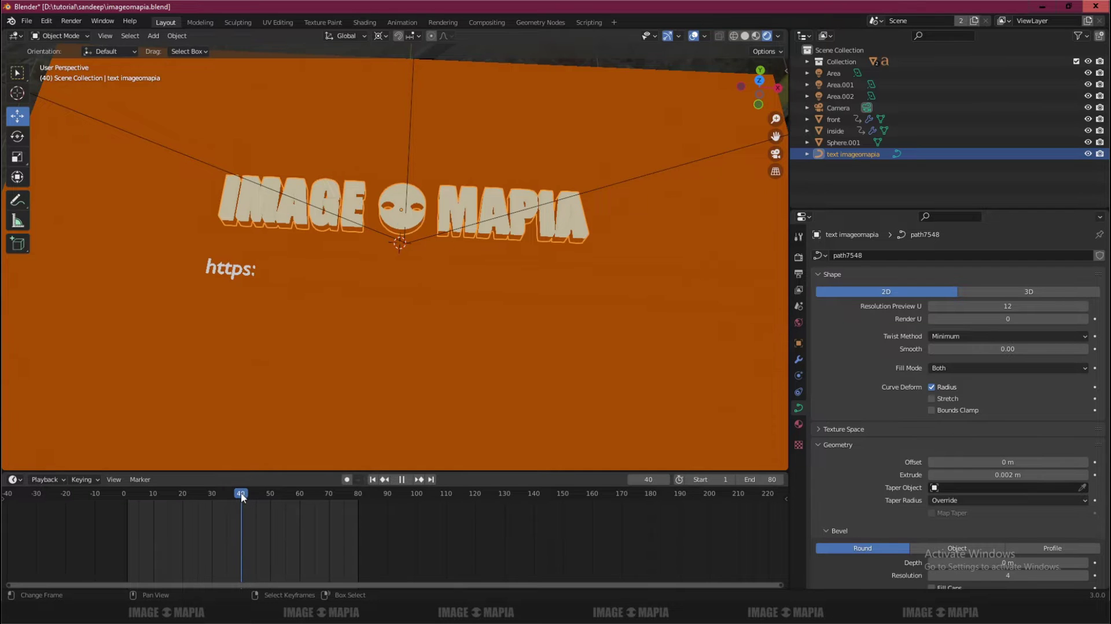
pyautogui.moveTo(498, 297); pyautogui.dragTo(515, 312, button='middle')
# Add note lines 'his is my dissolve object IMAGEOMPAA' and 'select this object'.
pyautogui.hotkey('alt', 'Tab')
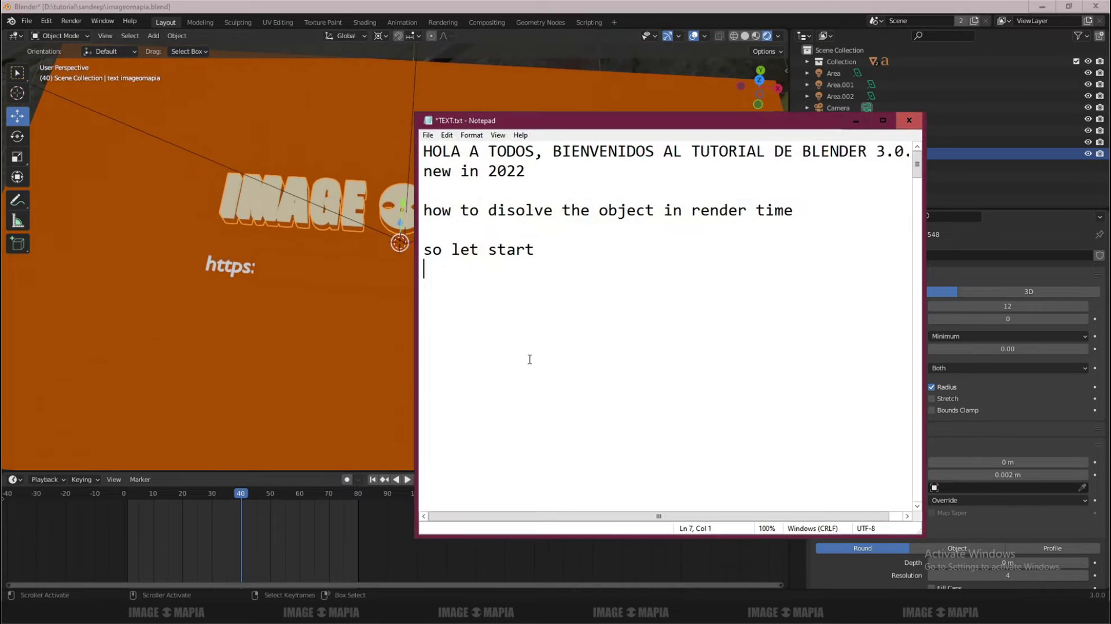
pyautogui.write('this is my')
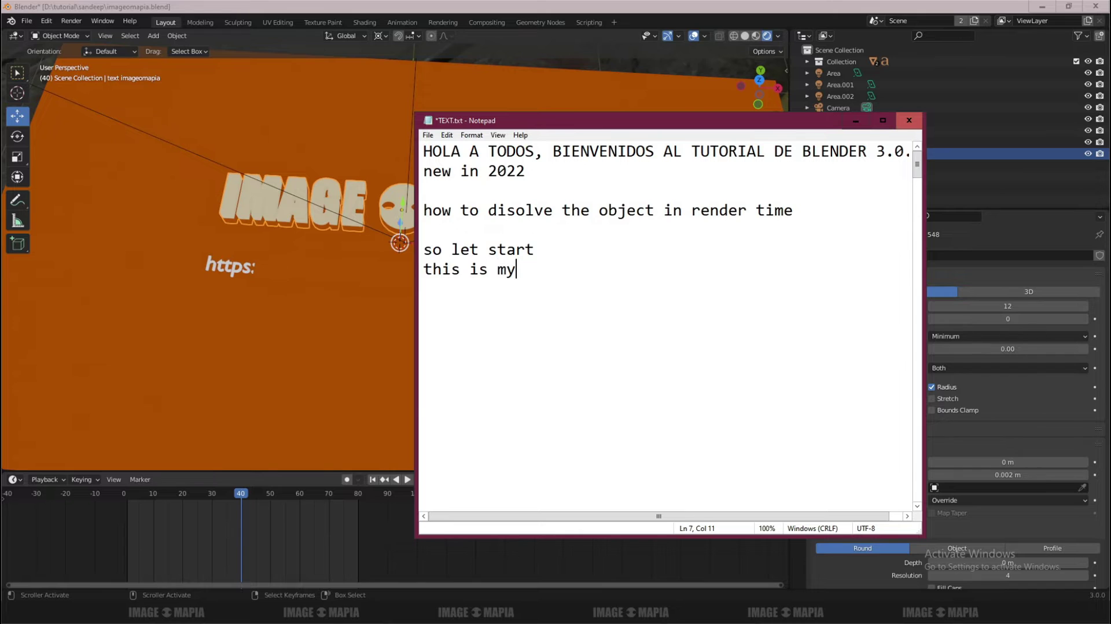
pyautogui.write(' dissolv')
pyautogui.write('e obje')
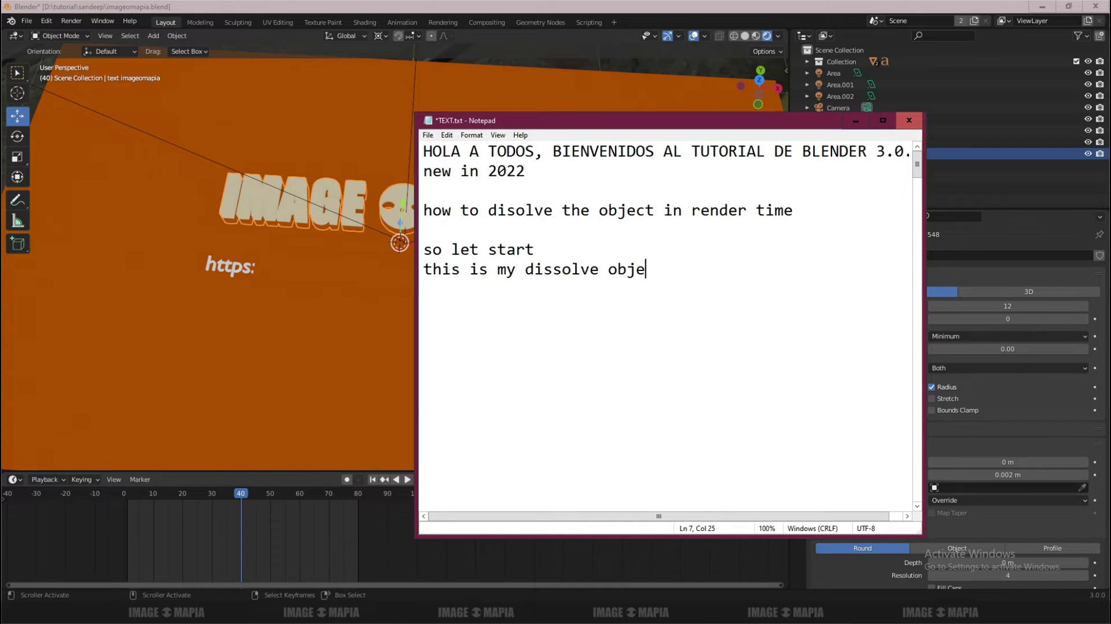
pyautogui.write('ct ')
pyautogui.write('IMAG')
pyautogui.write('EOMPA')
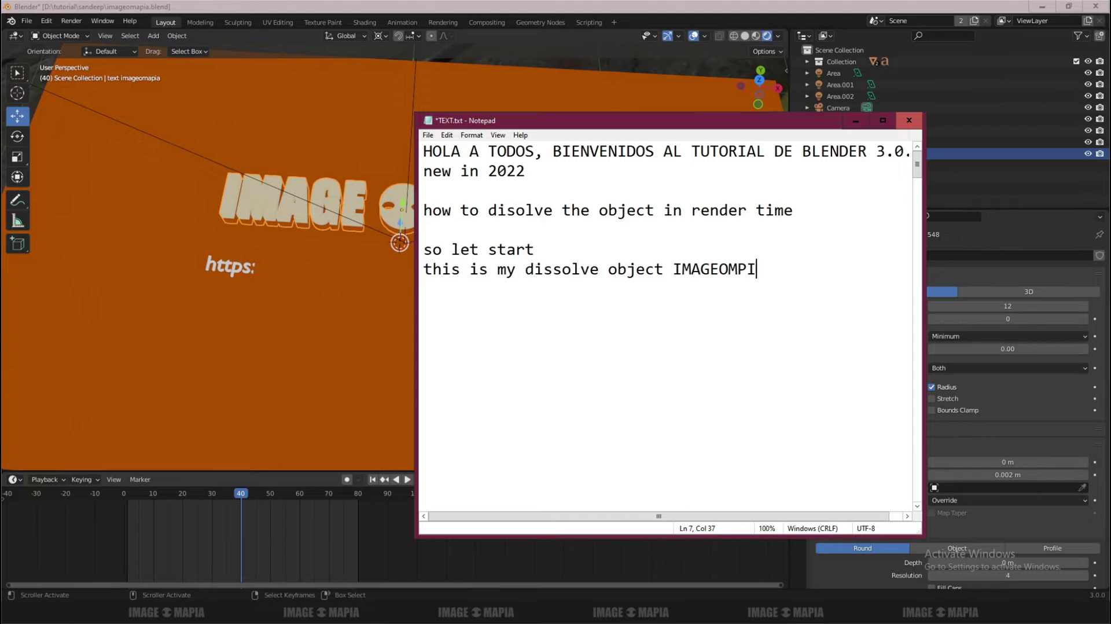
pyautogui.write('A')
pyautogui.press('Return')
pyautogui.write('SE')
pyautogui.press('BackSpace')
pyautogui.press('BackSpace')
pyautogui.press('BackSpace')
pyautogui.press('Return')
pyautogui.write('select this ')
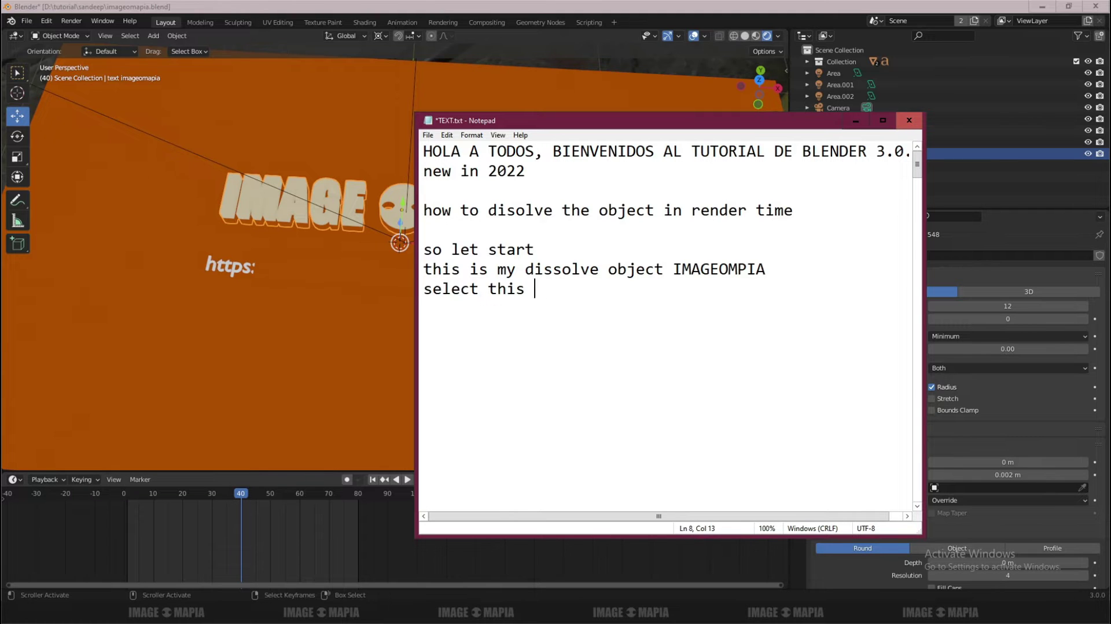
pyautogui.write('object>')
# Check Blender's N sidebar, then add 'go to right top corner>create newlayer' and minimize the notes.
pyautogui.click(855, 120)
pyautogui.press('n')
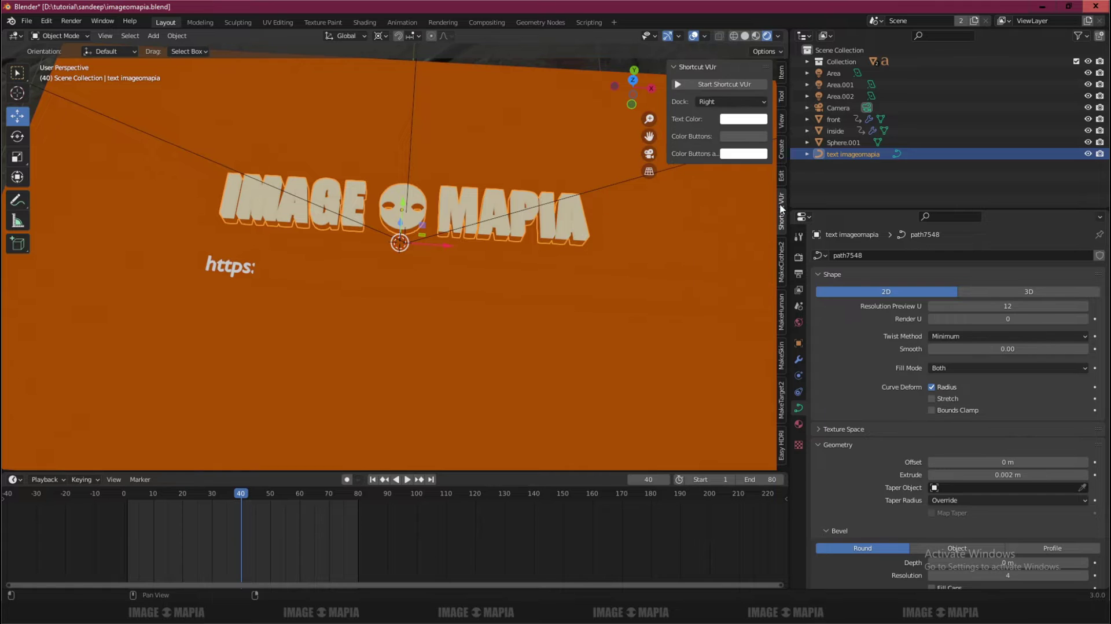
pyautogui.press('n')
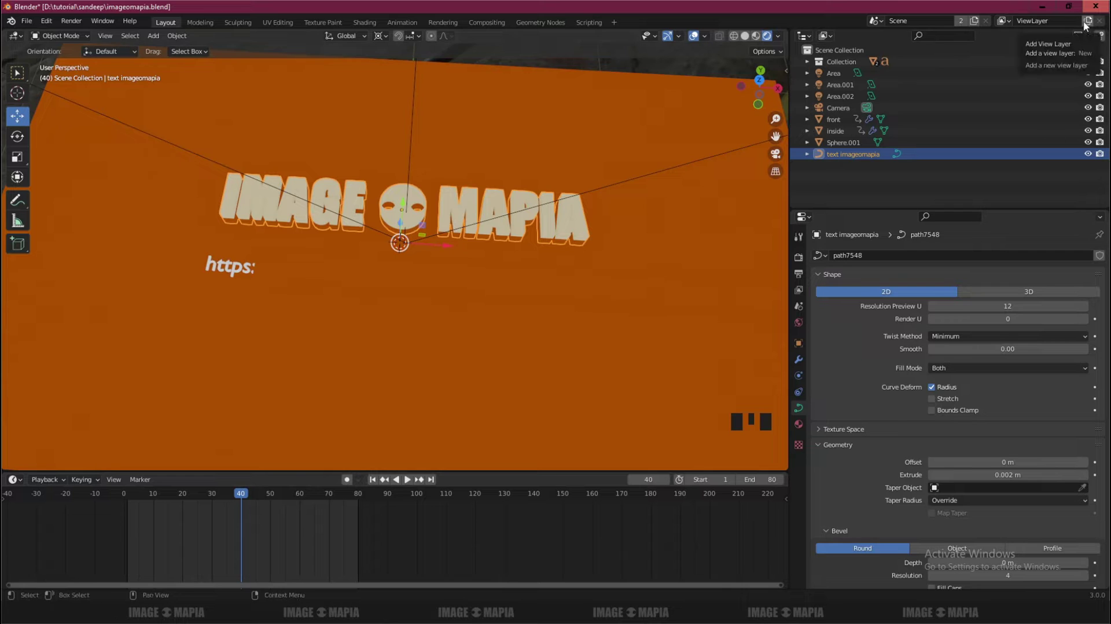
pyautogui.hotkey('alt', 'Tab')
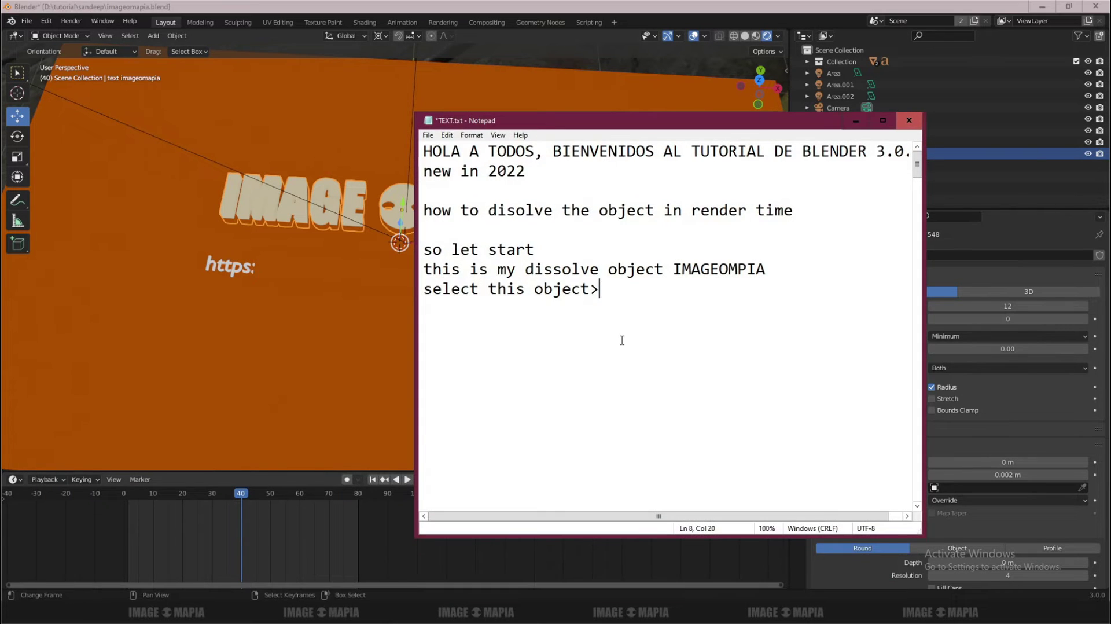
pyautogui.write('go to right')
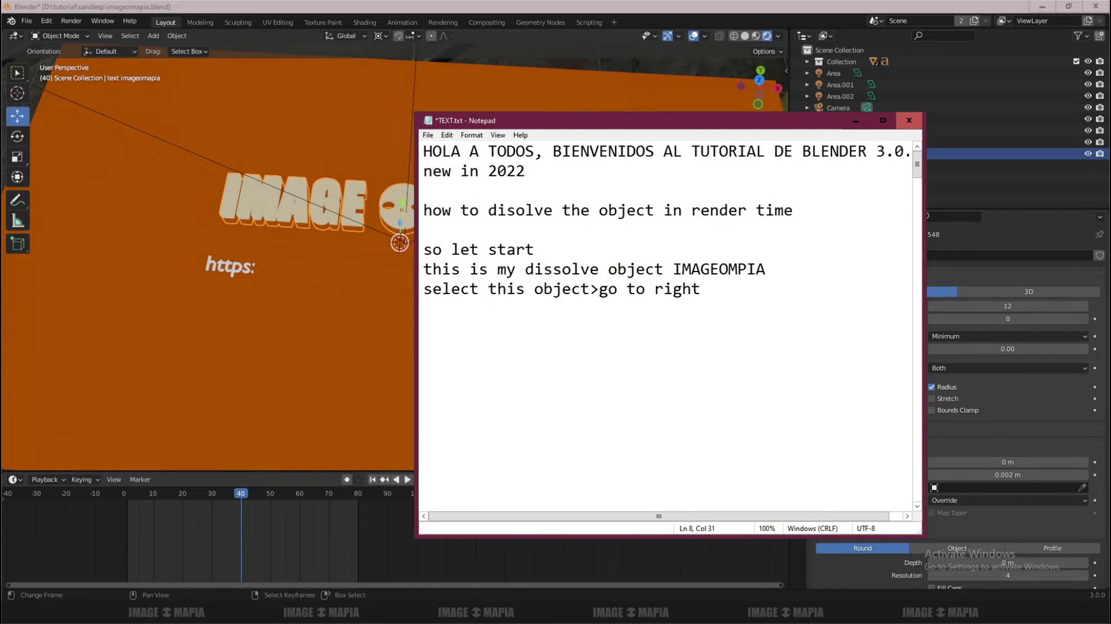
pyautogui.write(' top corner>c')
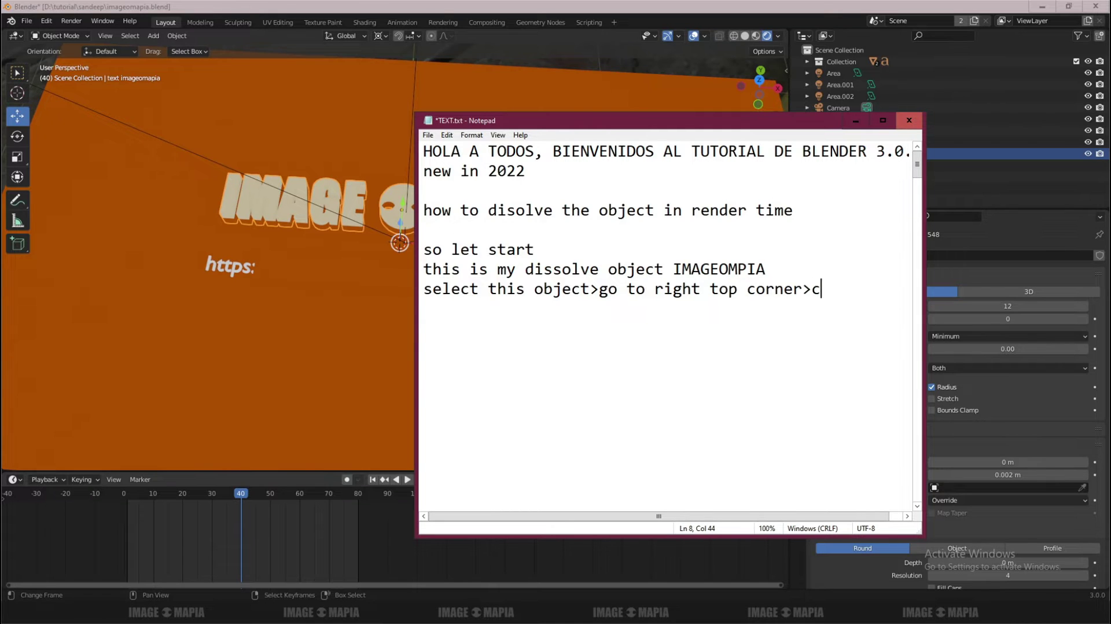
pyautogui.write('reate')
pyautogui.press('Return')
pyautogui.write('new')
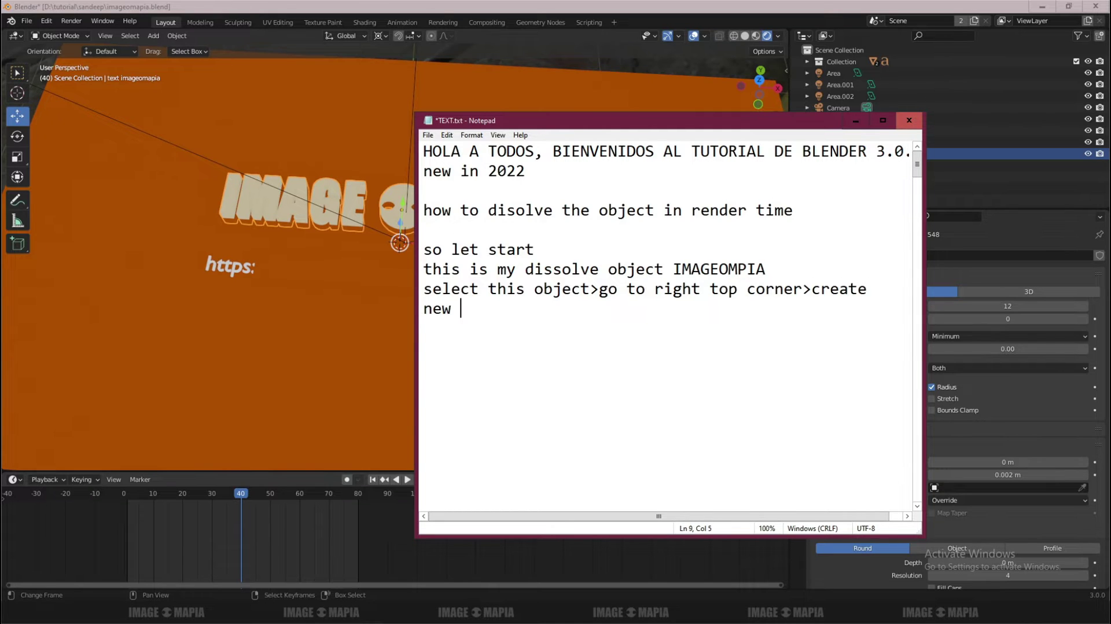
pyautogui.write('layer')
pyautogui.click(856, 120)
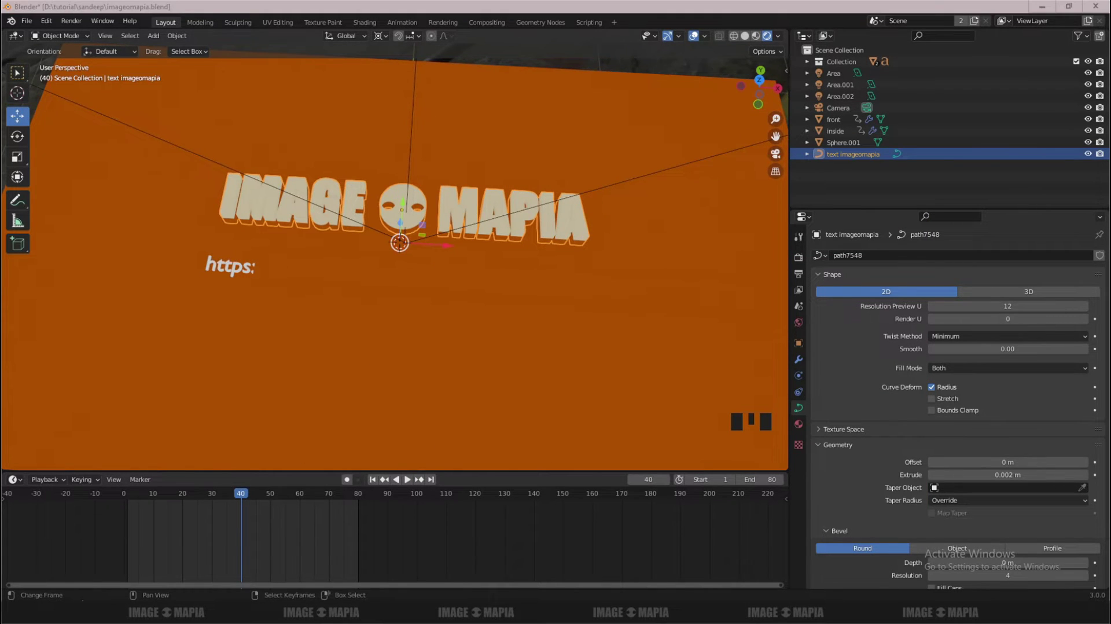
# Add a new view layer and rename it from ViewLayer_001 to 'fade out'.
pyautogui.press('super+plus')
pyautogui.click(1096, 22)
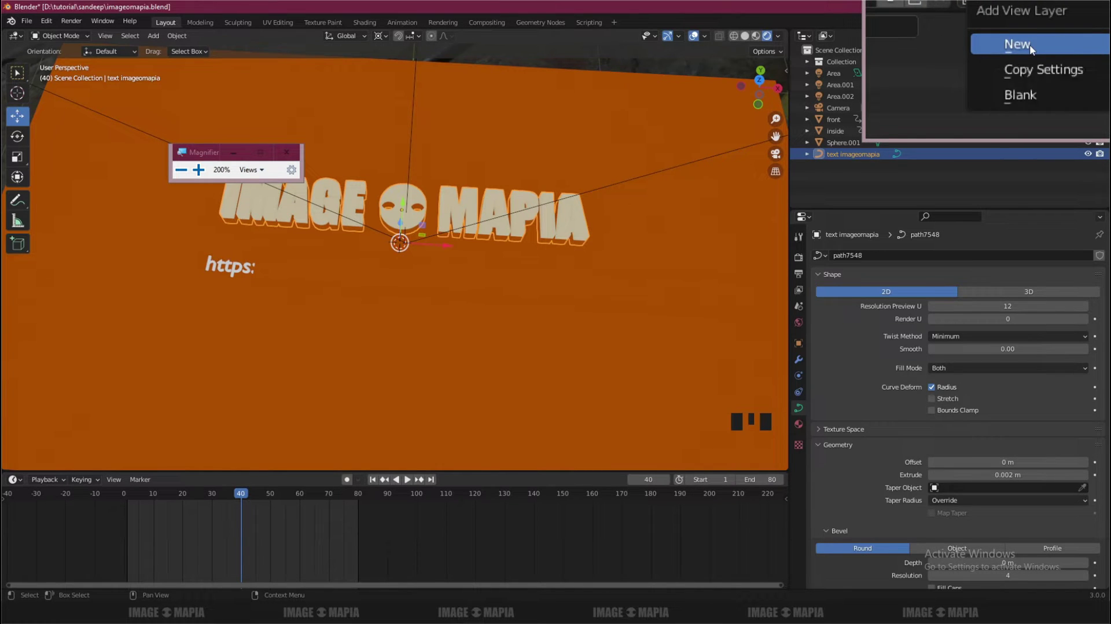
pyautogui.click(1030, 46)
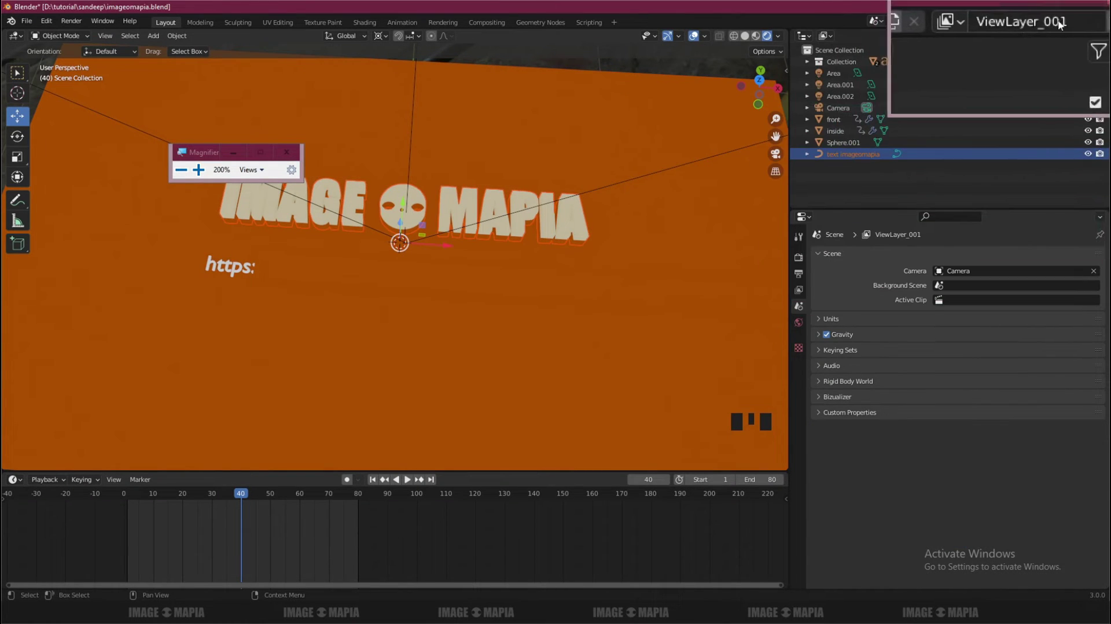
pyautogui.click(1065, 22)
pyautogui.write('fa')
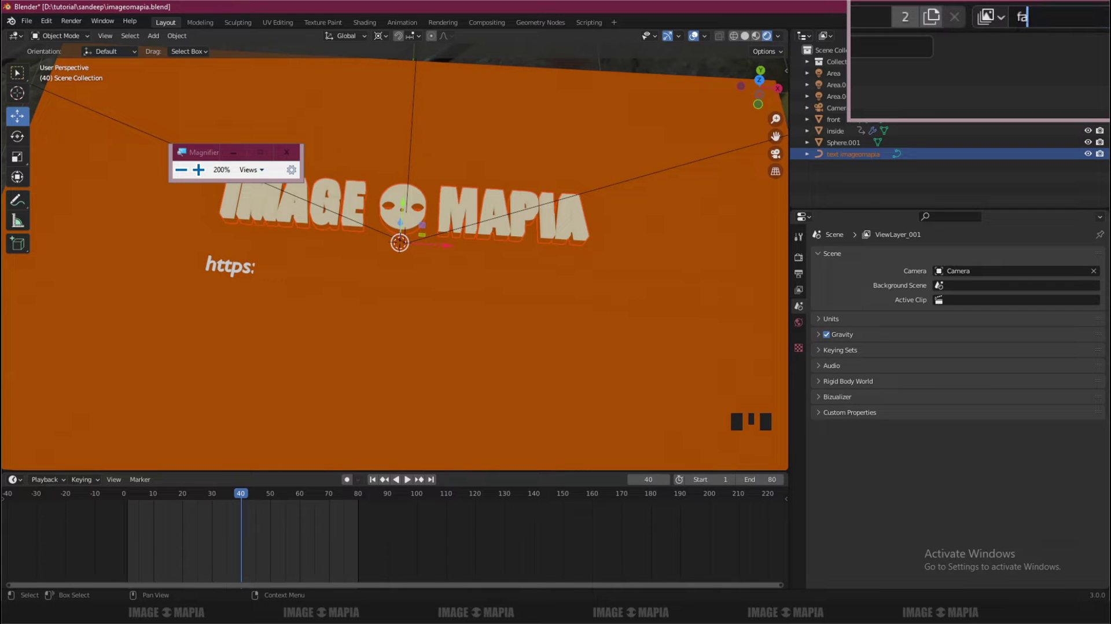
pyautogui.write('de out')
pyautogui.press('Return')
pyautogui.click(286, 151)
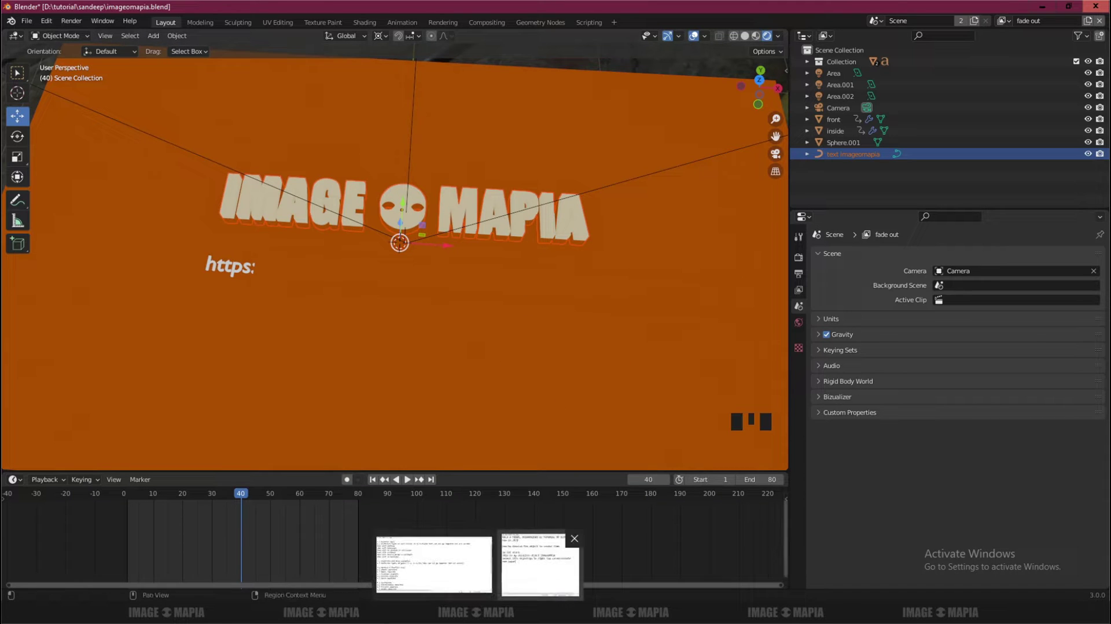
# Switch Blender's active view layer back to ViewLayer.
pyautogui.click(540, 564)
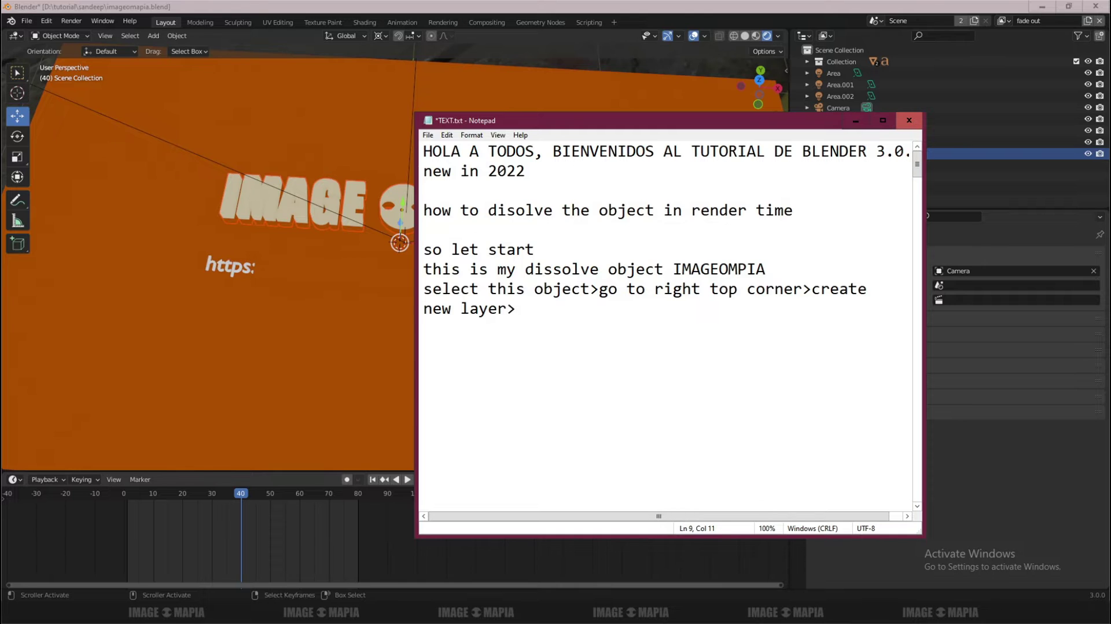
pyautogui.click(856, 121)
pyautogui.click(1004, 20)
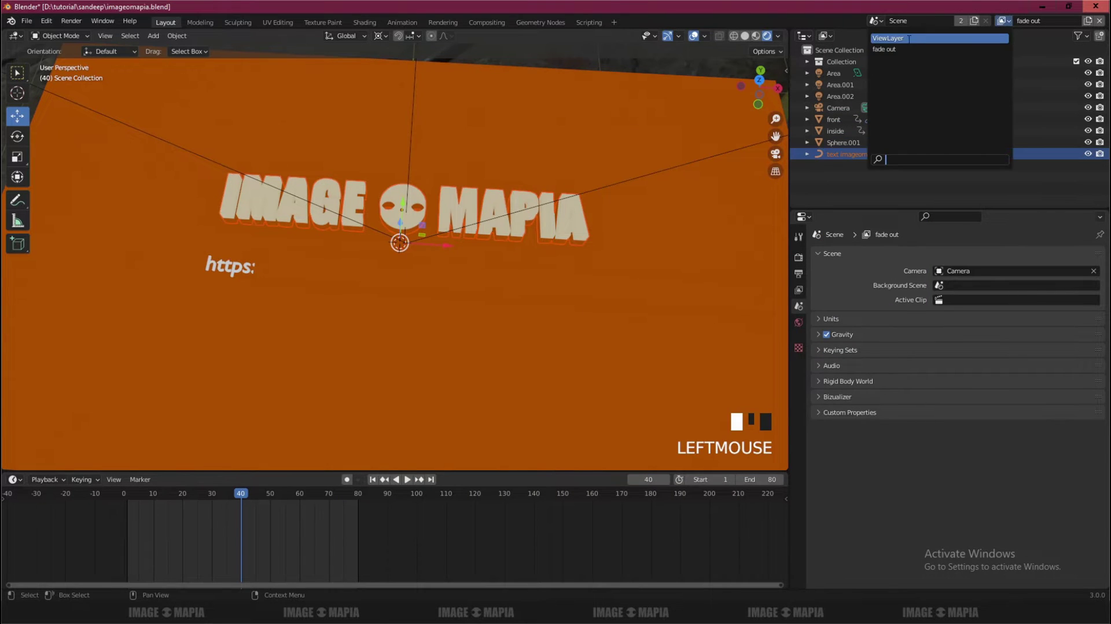
pyautogui.click(909, 39)
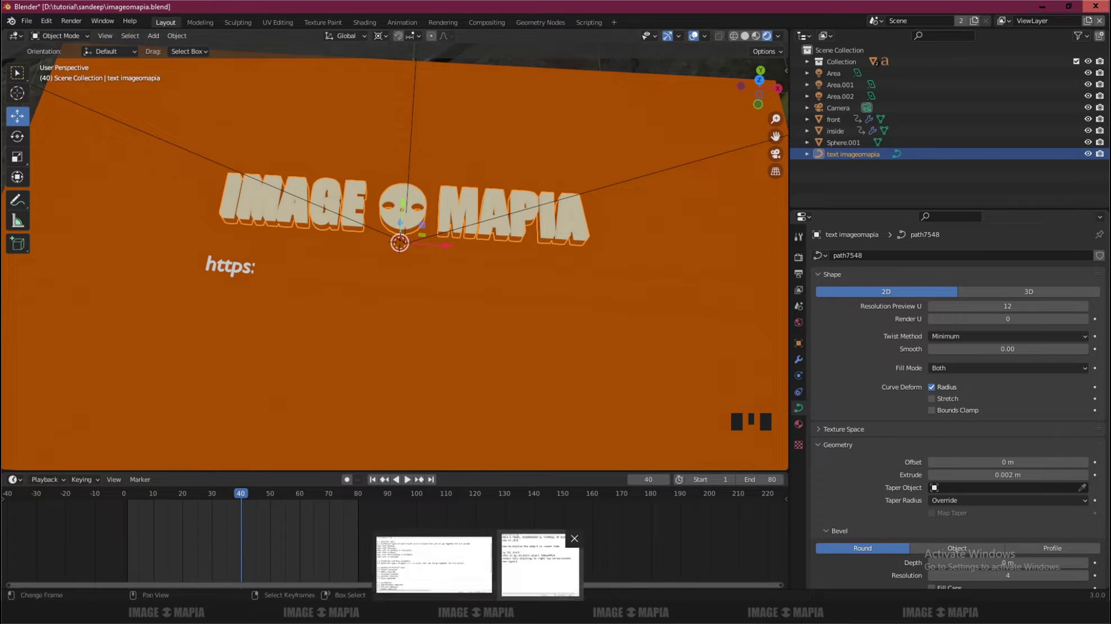
# Add the note 'create a new collection for this dissolve object IMAGEOMAPIA>'.
pyautogui.click(539, 564)
pyautogui.write('create')
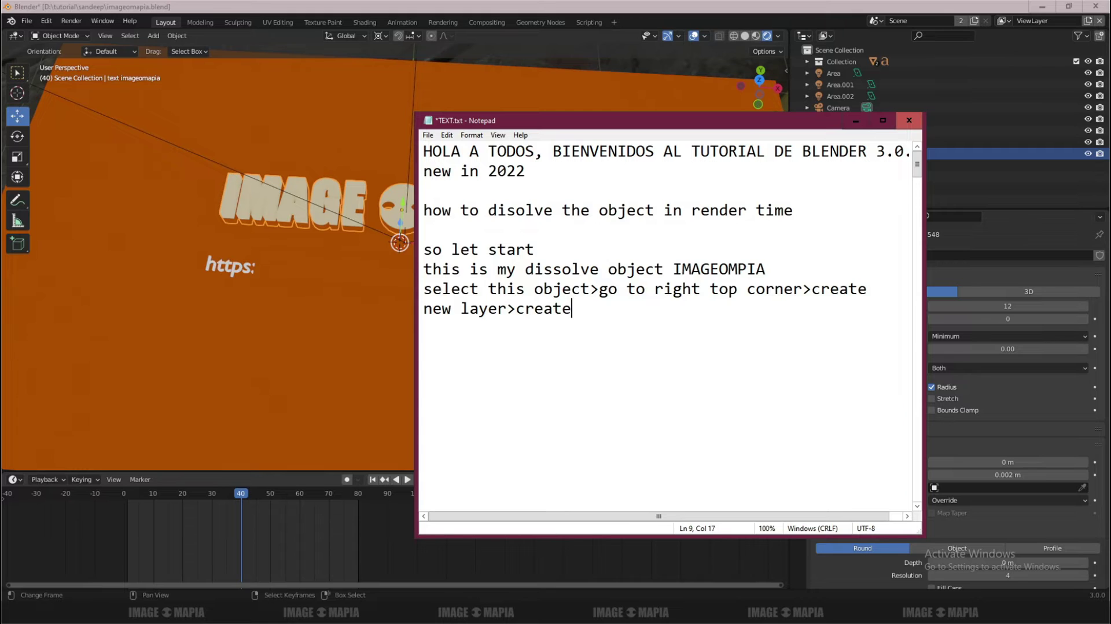
pyautogui.write(' a new collection ')
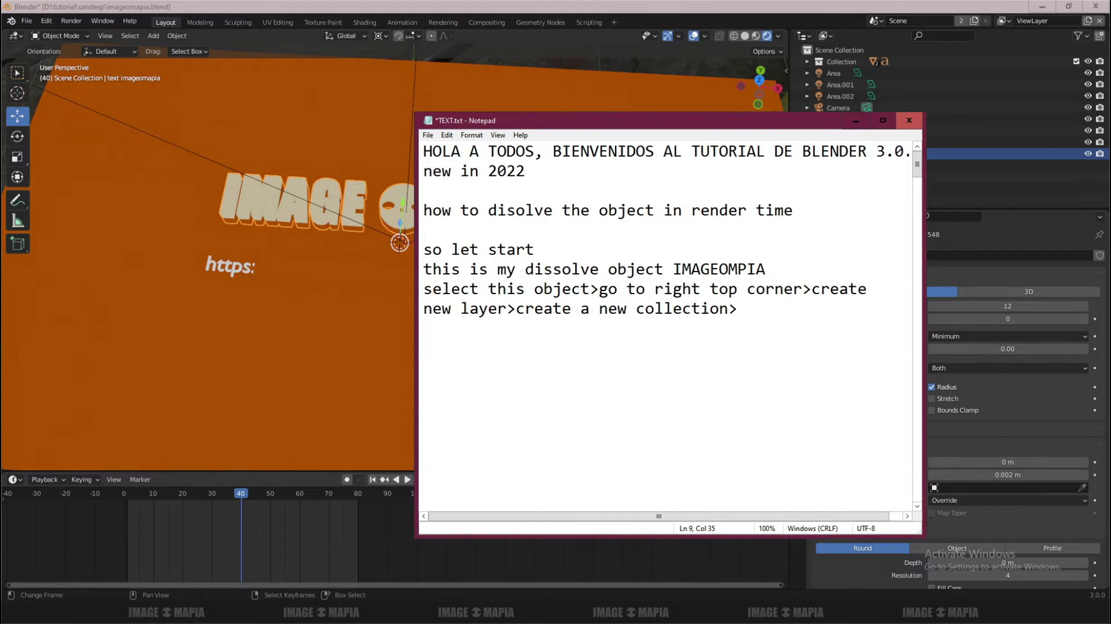
pyautogui.write('for t')
pyautogui.write('his ')
pyautogui.write('disso')
pyautogui.write('lve')
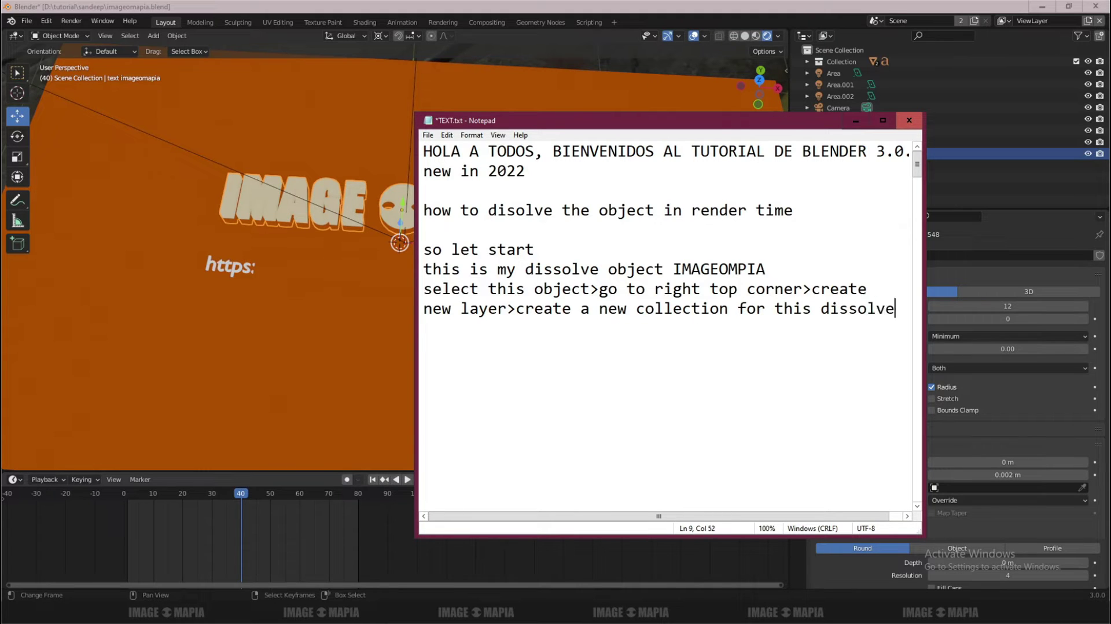
pyautogui.press('Return')
pyautogui.write('object IMAGE')
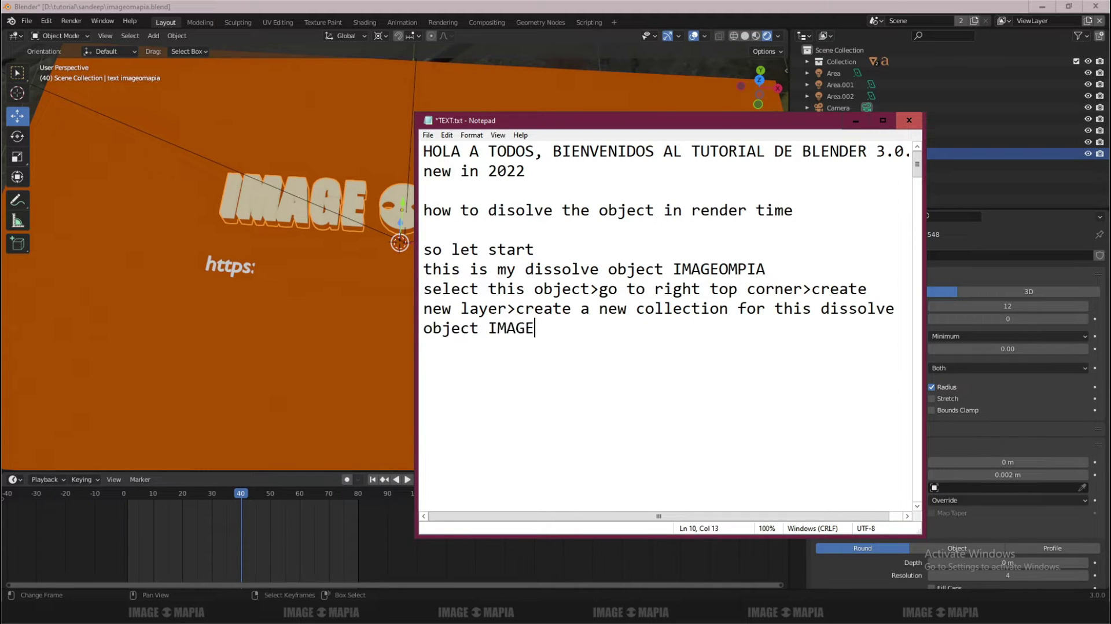
pyautogui.write('OMAPIA>')
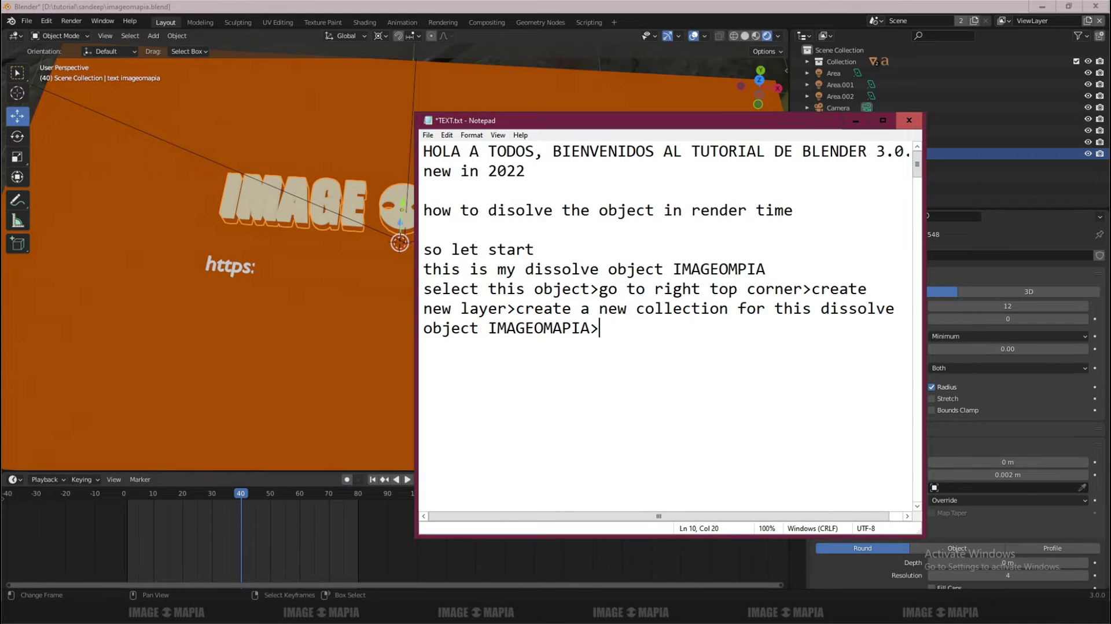
pyautogui.hotkey('alt', 'Tab')
# Move the IMAGE MAPIA text into a new collection named 'fade'.
pyautogui.press('m')
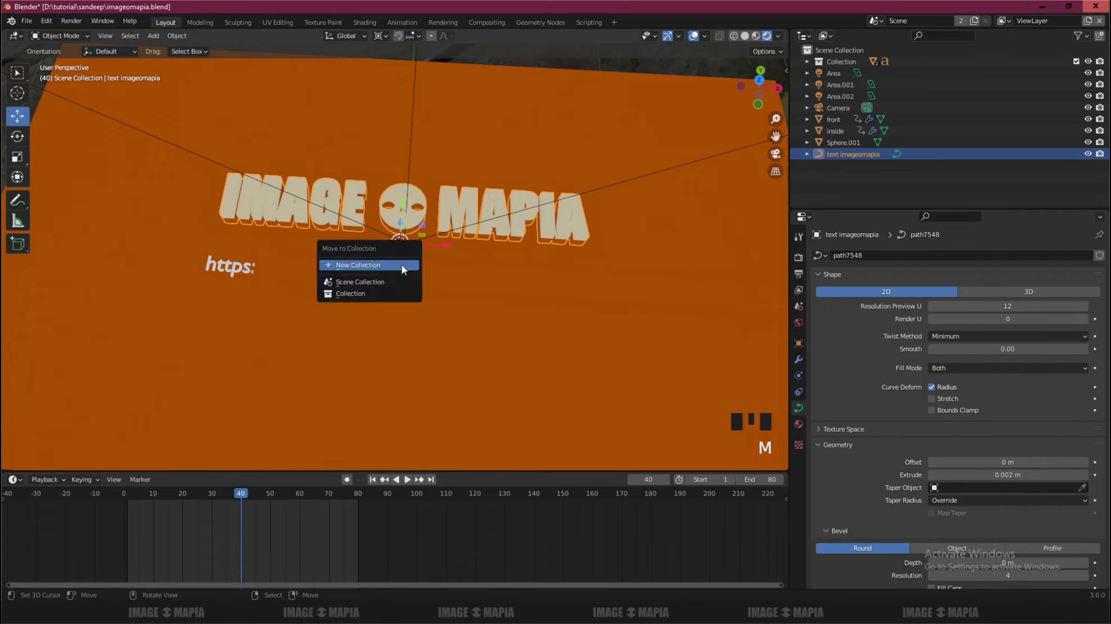
pyautogui.click(399, 266)
pyautogui.write('face')
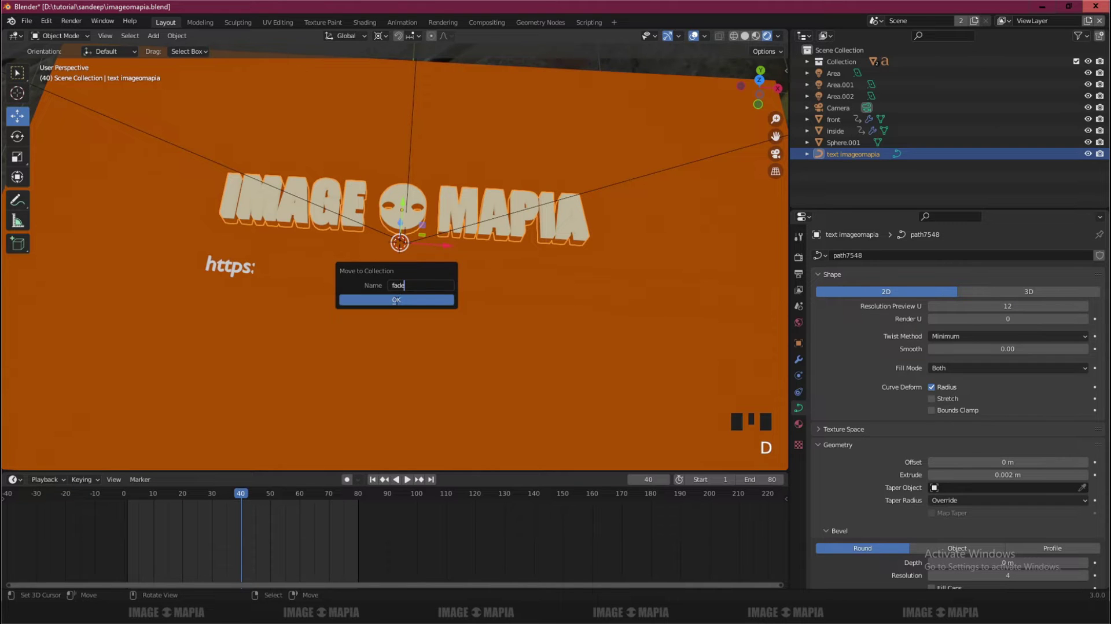
pyautogui.click(396, 299)
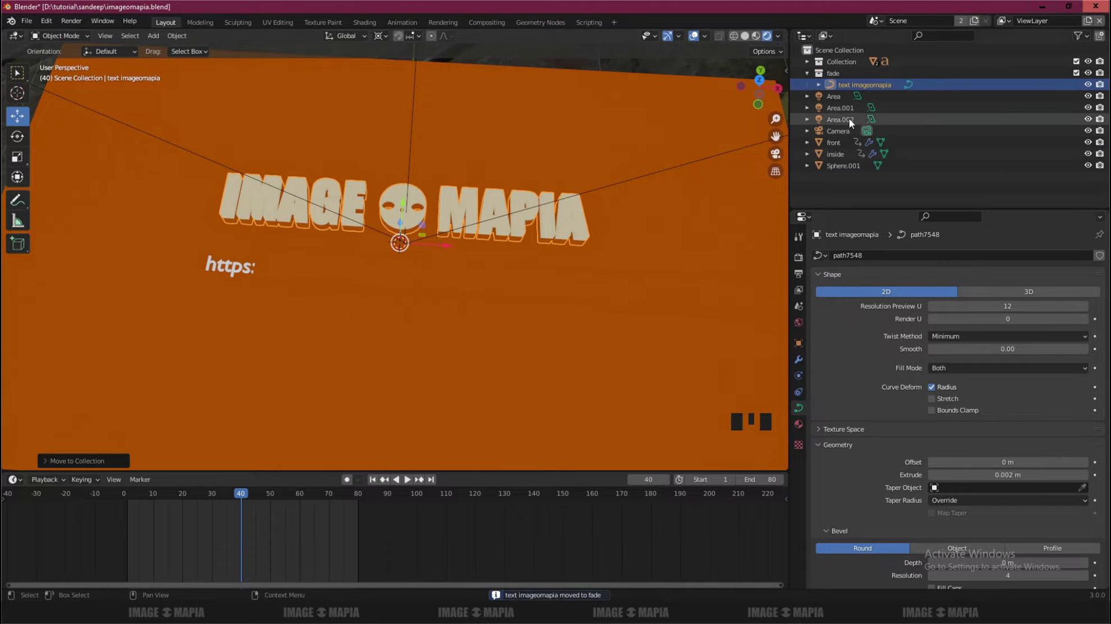
pyautogui.click(807, 73)
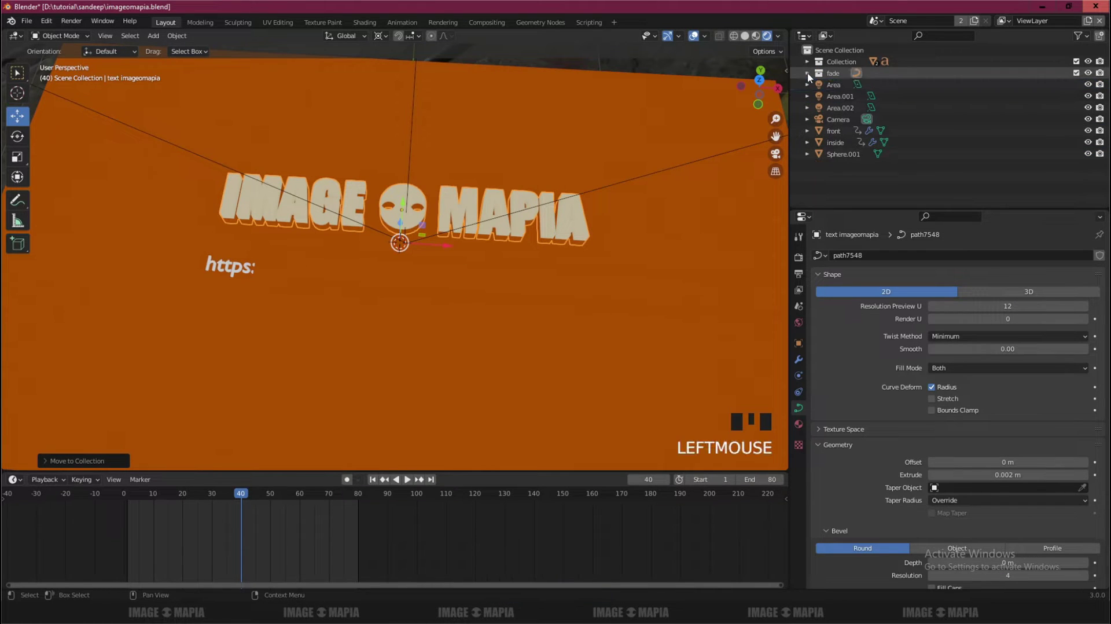
# Switch to the 'fade out' view layer and test the fade collection's eye and exclude checkbox.
pyautogui.click(1009, 22)
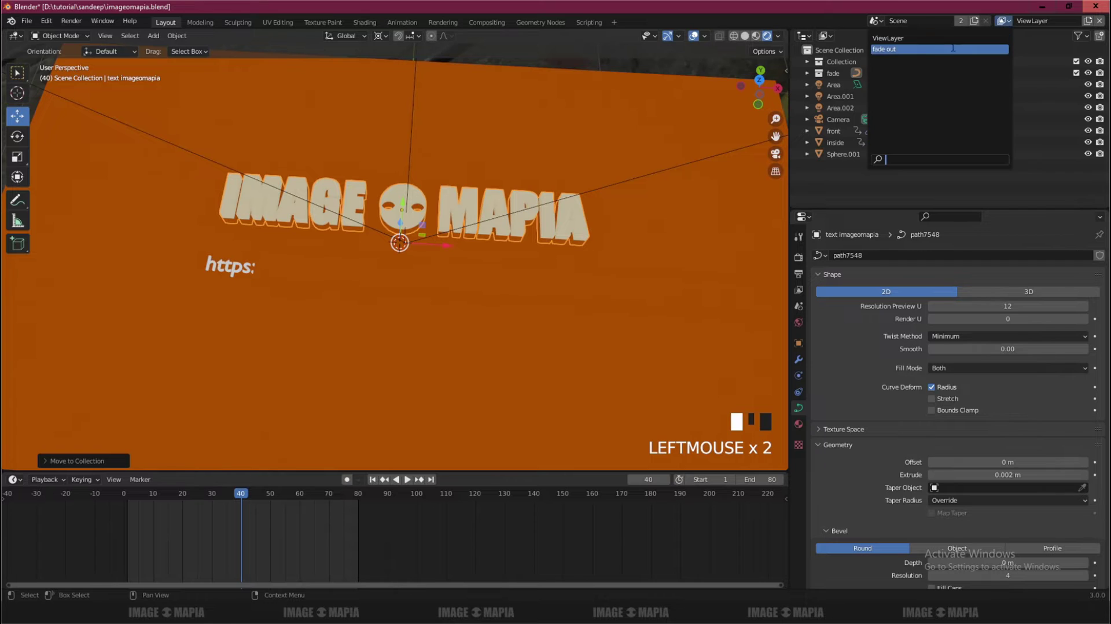
pyautogui.click(914, 49)
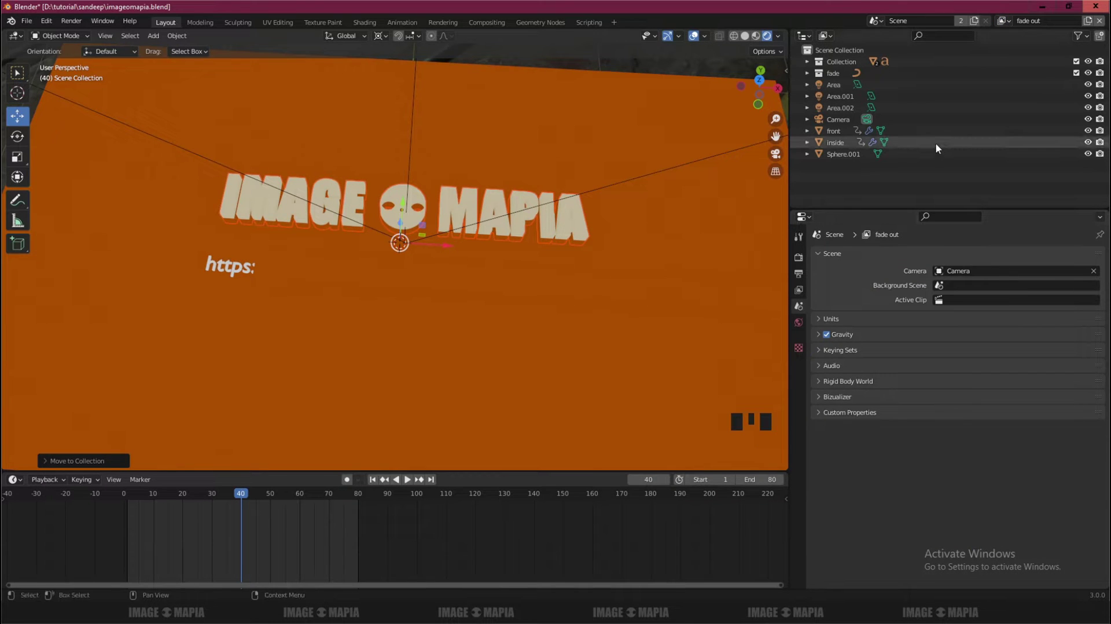
pyautogui.click(1088, 74)
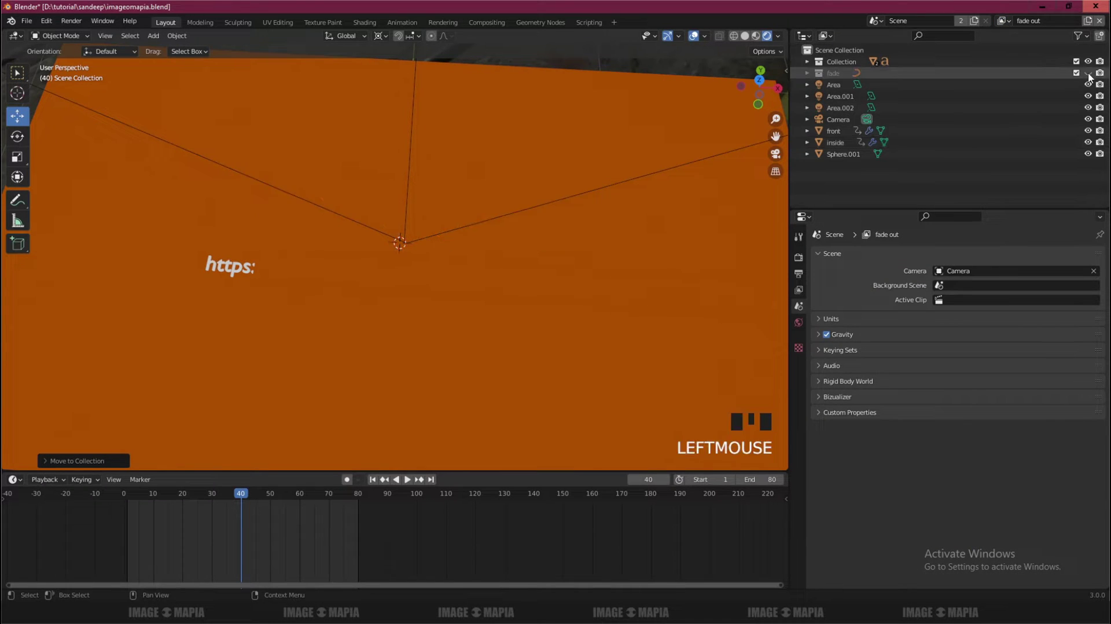
pyautogui.click(1088, 74)
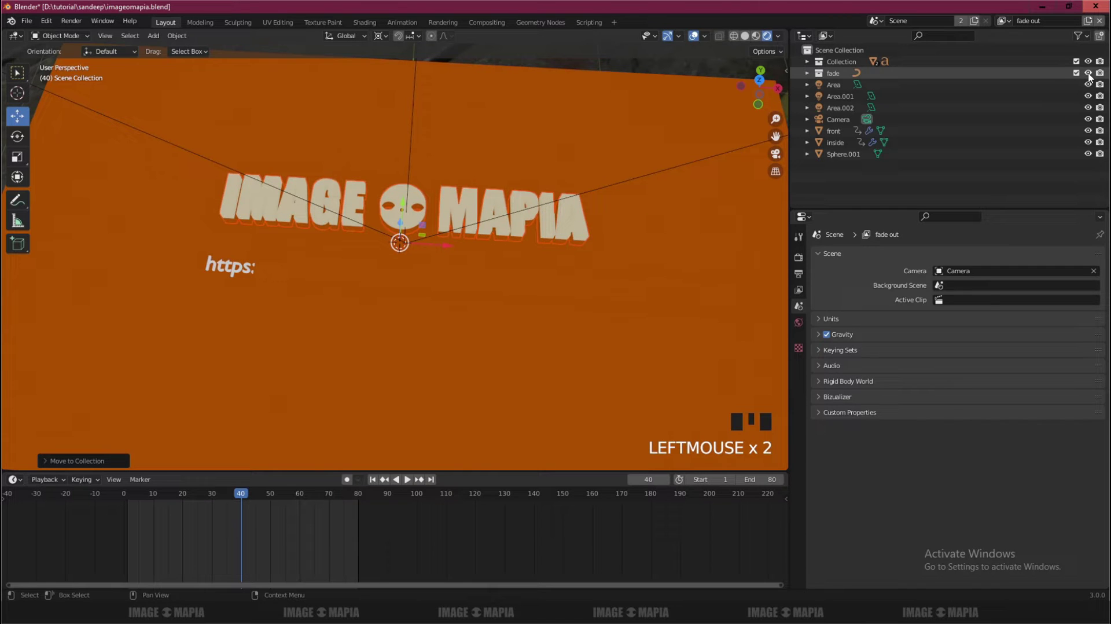
pyautogui.click(1088, 74)
pyautogui.click(1088, 74)
pyautogui.click(1088, 74)
pyautogui.click(1088, 73)
pyautogui.click(1077, 73)
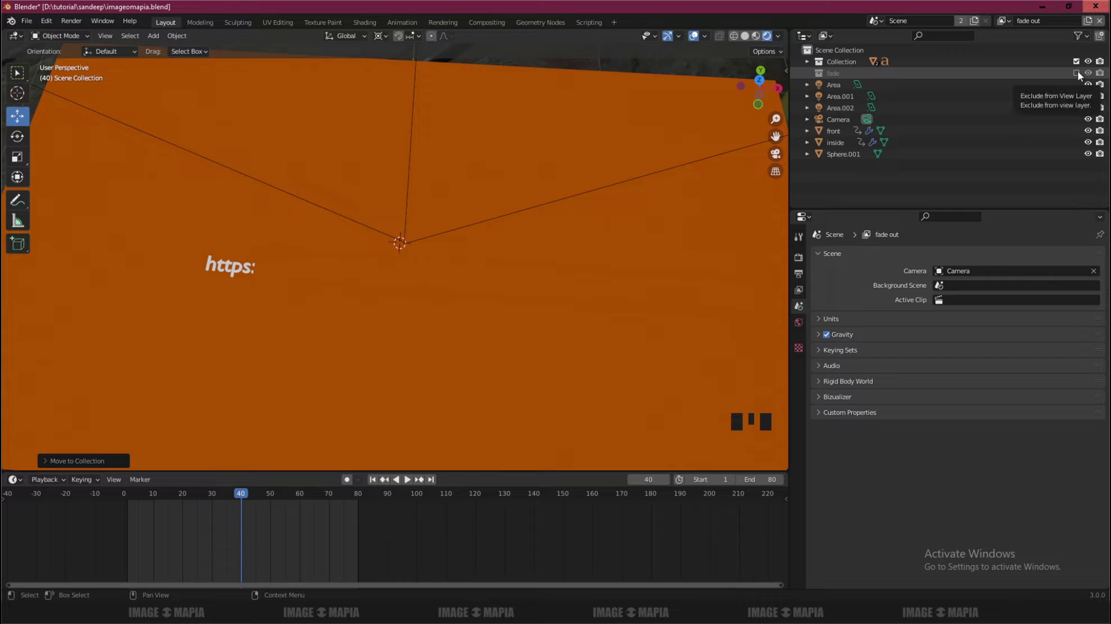
pyautogui.click(1077, 72)
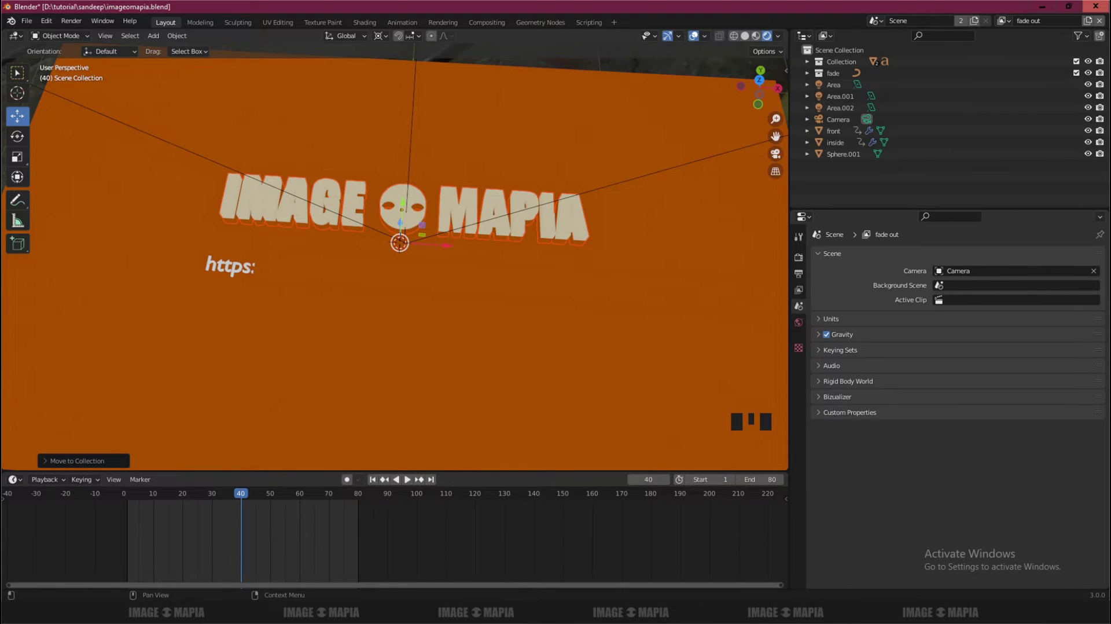
pyautogui.hotkey('alt', 'Tab')
# Add the note 'go to fadeout layer>off the eye button'.
pyautogui.write('go to fadeo')
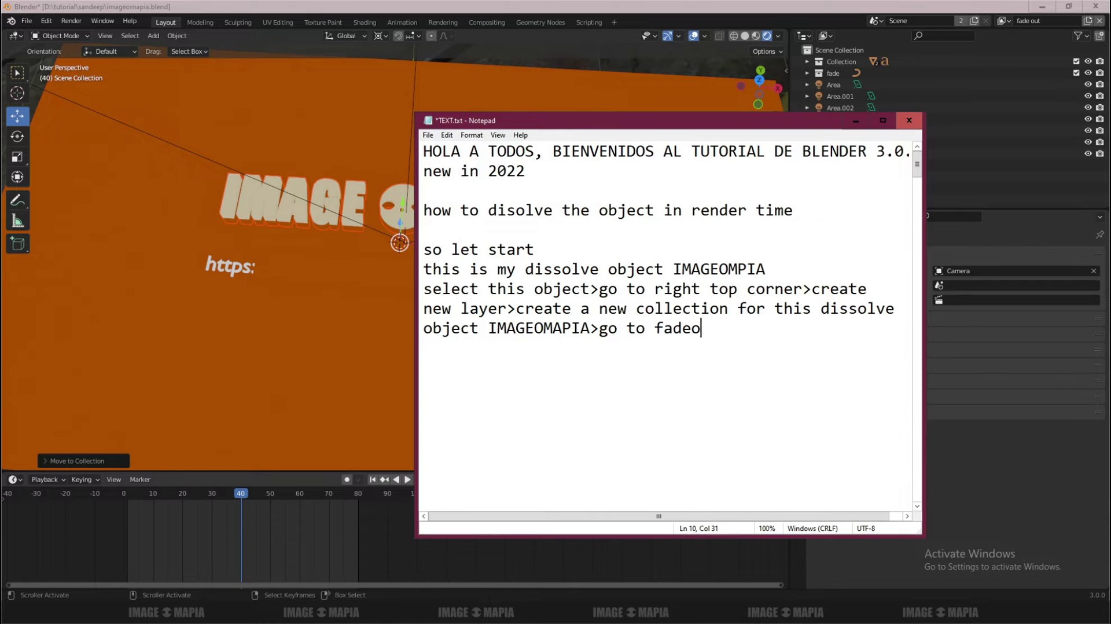
pyautogui.write('ut layer>')
pyautogui.write('off the')
pyautogui.press('Return')
pyautogui.write('eye ')
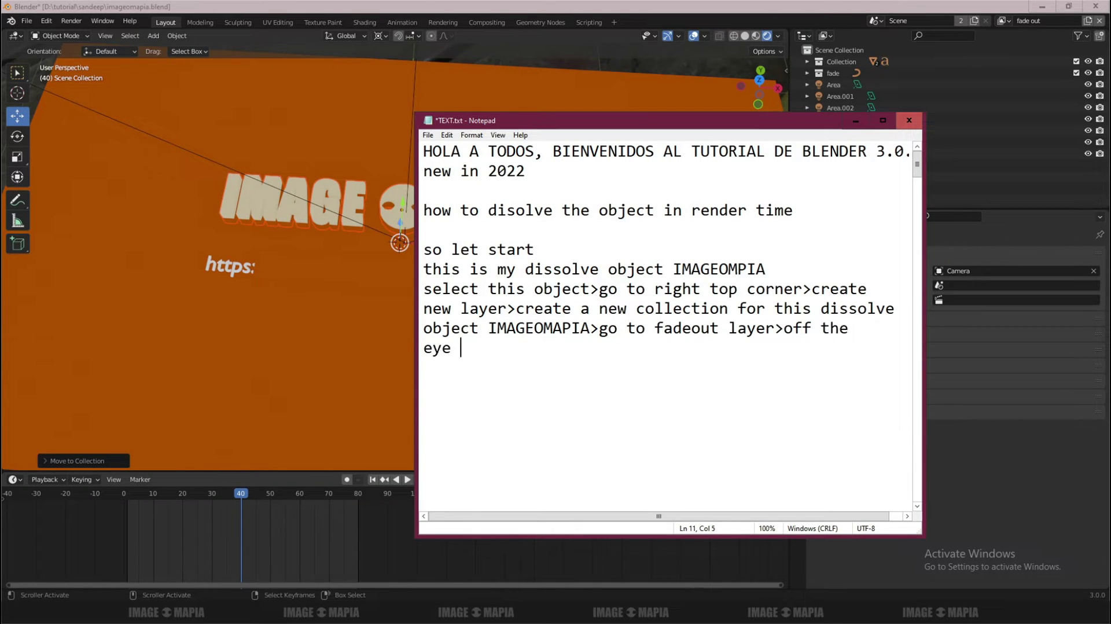
pyautogui.write('button')
pyautogui.write('&')
pyautogui.press('BackSpace')
# Hide the fade collection in the fade out layer, then switch back to ViewLayer.
pyautogui.click(855, 120)
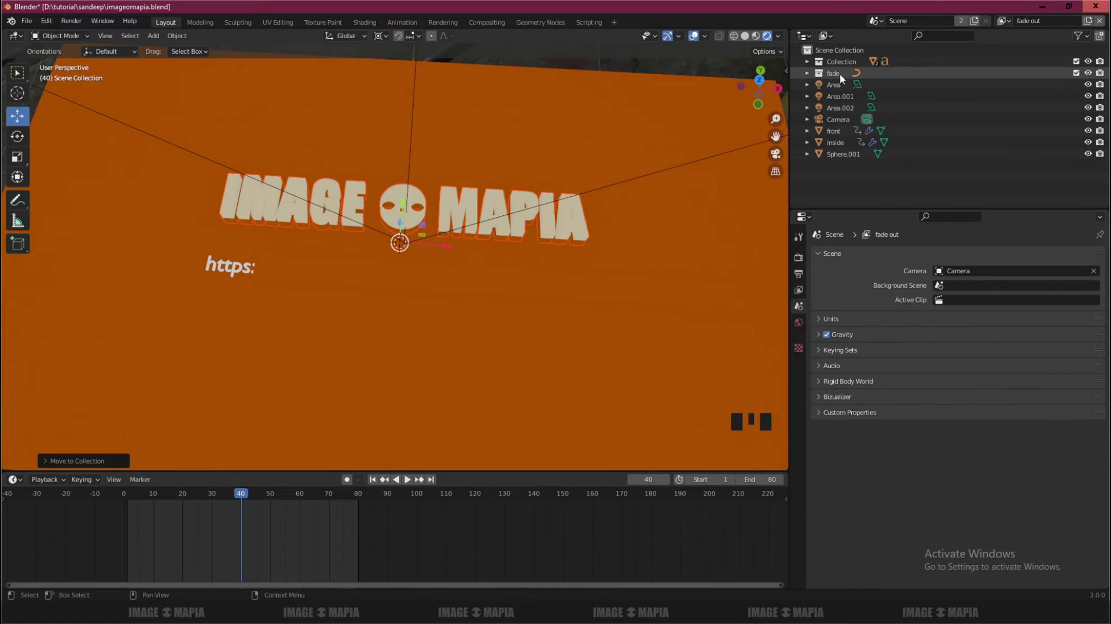
pyautogui.click(1087, 73)
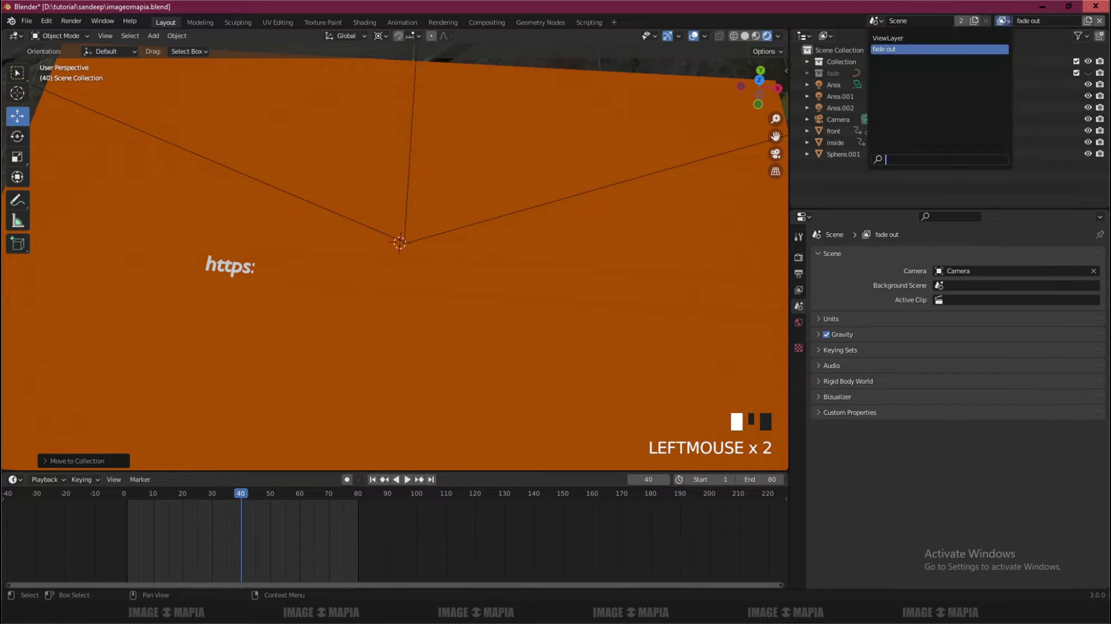
pyautogui.click(1004, 21)
pyautogui.click(903, 38)
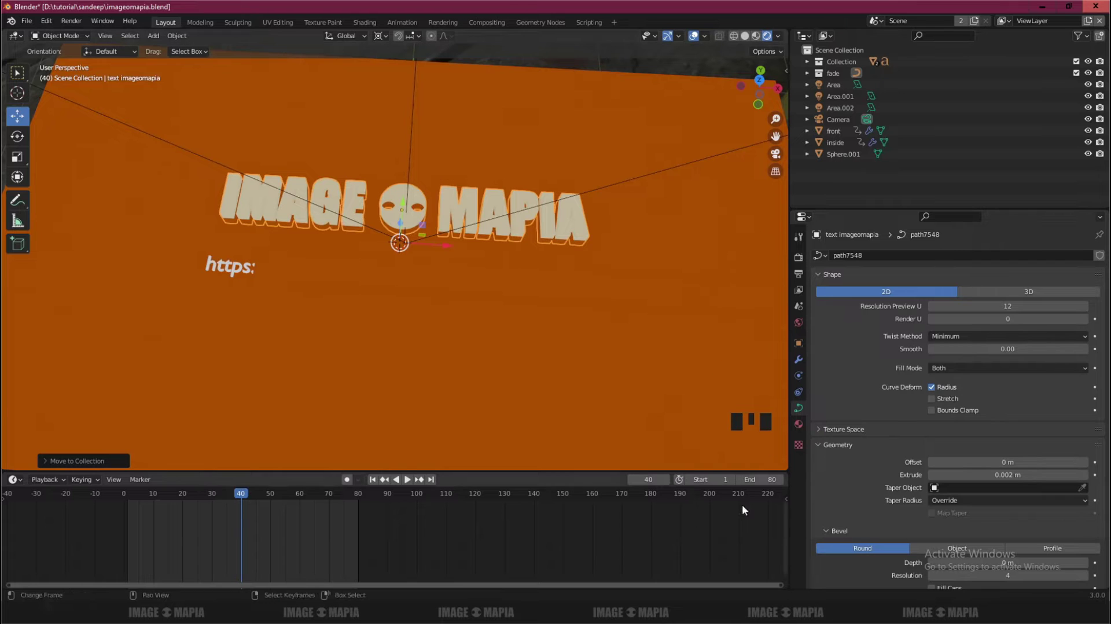
pyautogui.hotkey('alt', 'Tab')
# Add 'come back to the viewlayer> so you can see the dissolve obje' followed by pasted IMAGEOMPIA.
pyautogui.write('co')
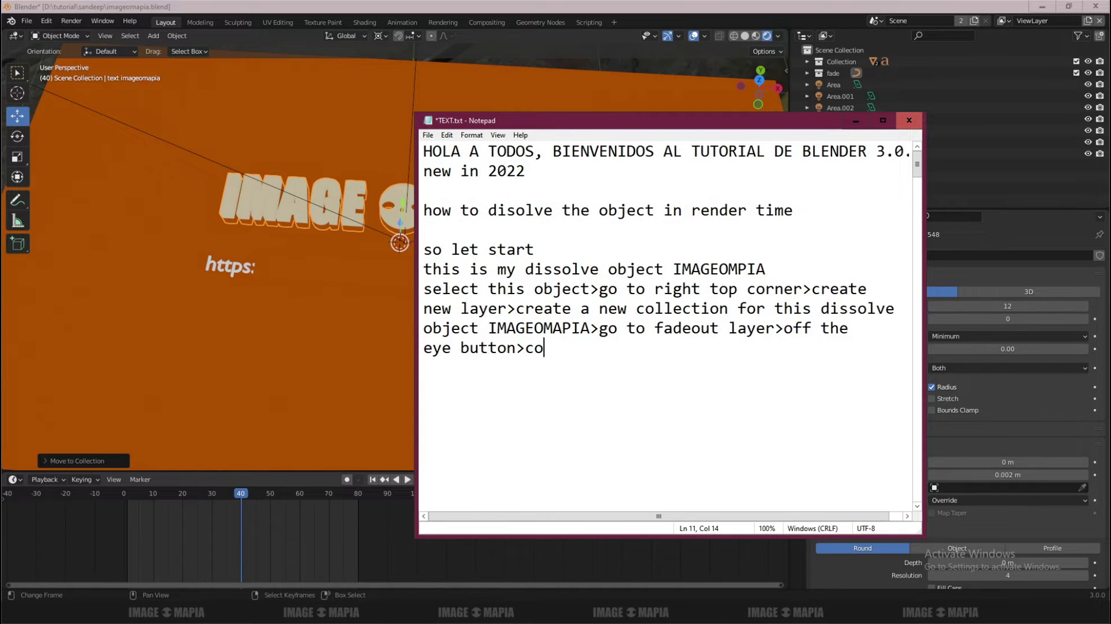
pyautogui.write('me back to the vi')
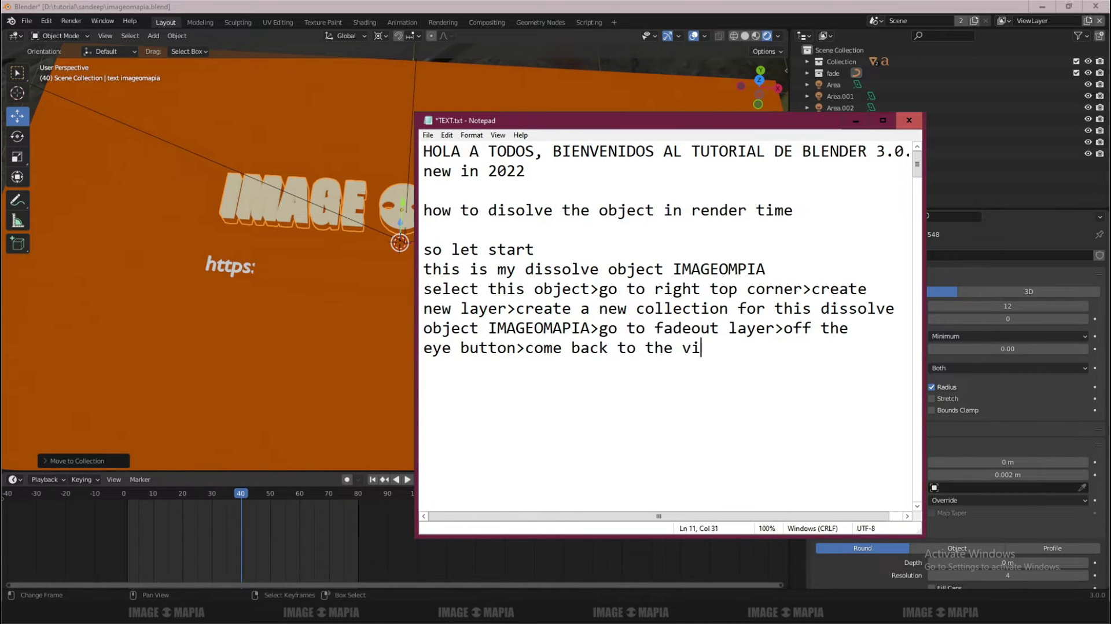
pyautogui.write('ewlayer> ')
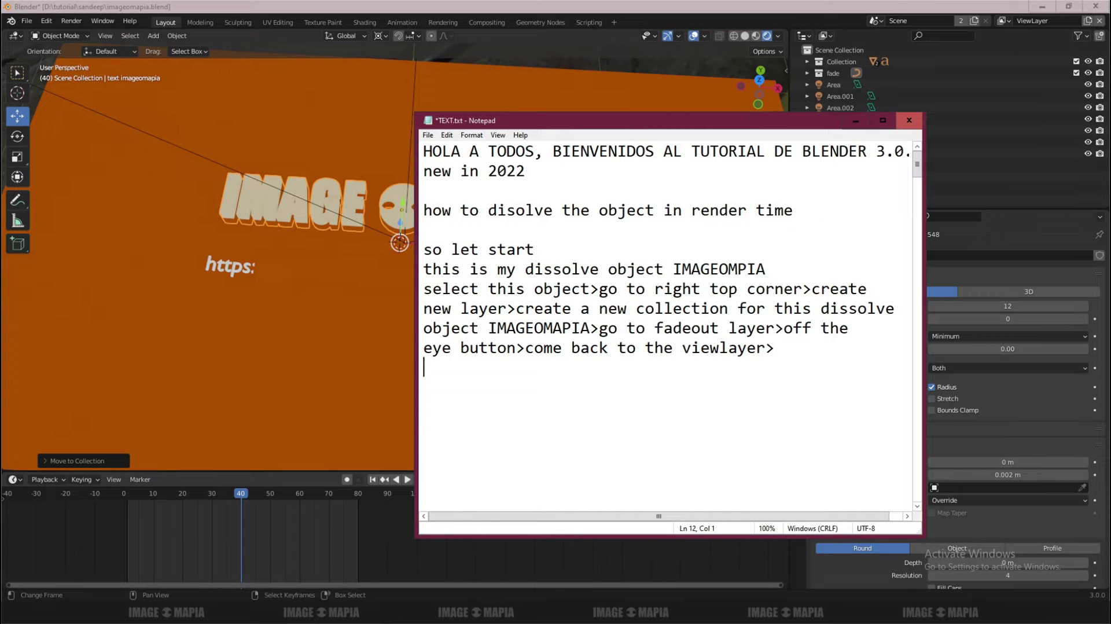
pyautogui.write('so you can seet')
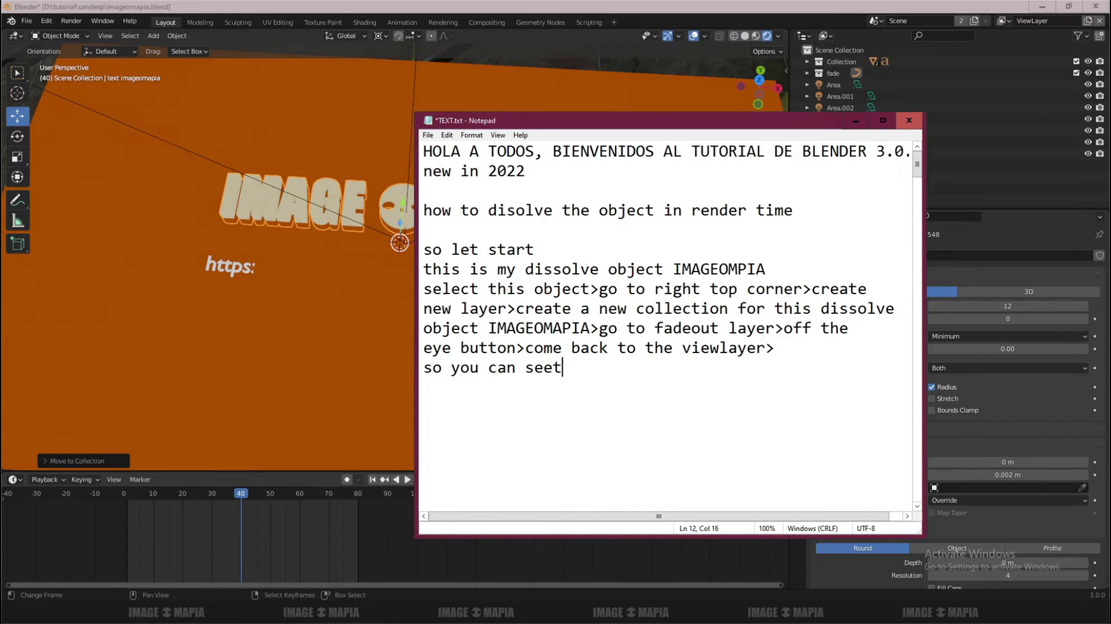
pyautogui.press('BackSpace')
pyautogui.write('the ')
pyautogui.write('dissolv')
pyautogui.write('e obj')
pyautogui.write('e')
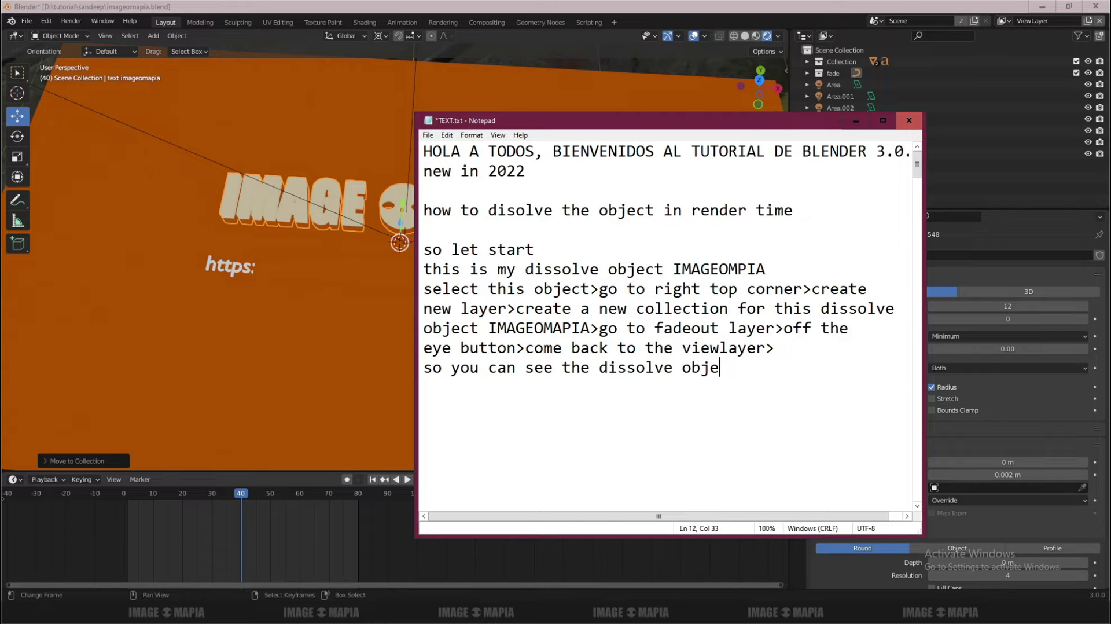
pyautogui.moveTo(765, 270); pyautogui.dragTo(674, 272)
pyautogui.hotkey('ctrl', 'c')
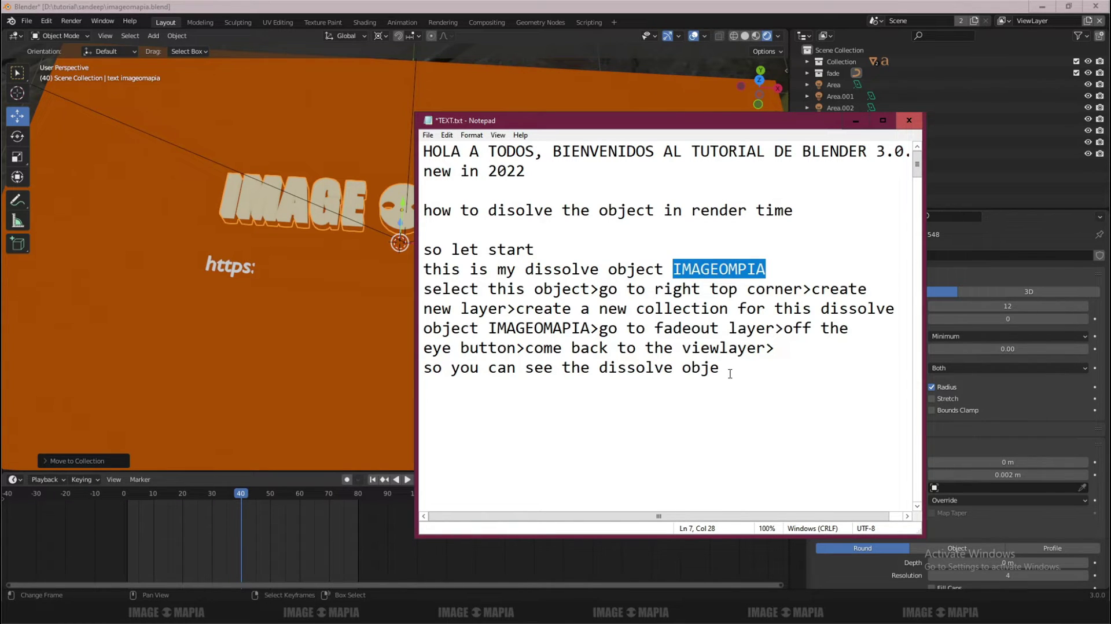
pyautogui.click(730, 371)
pyautogui.hotkey('ctrl', 'v')
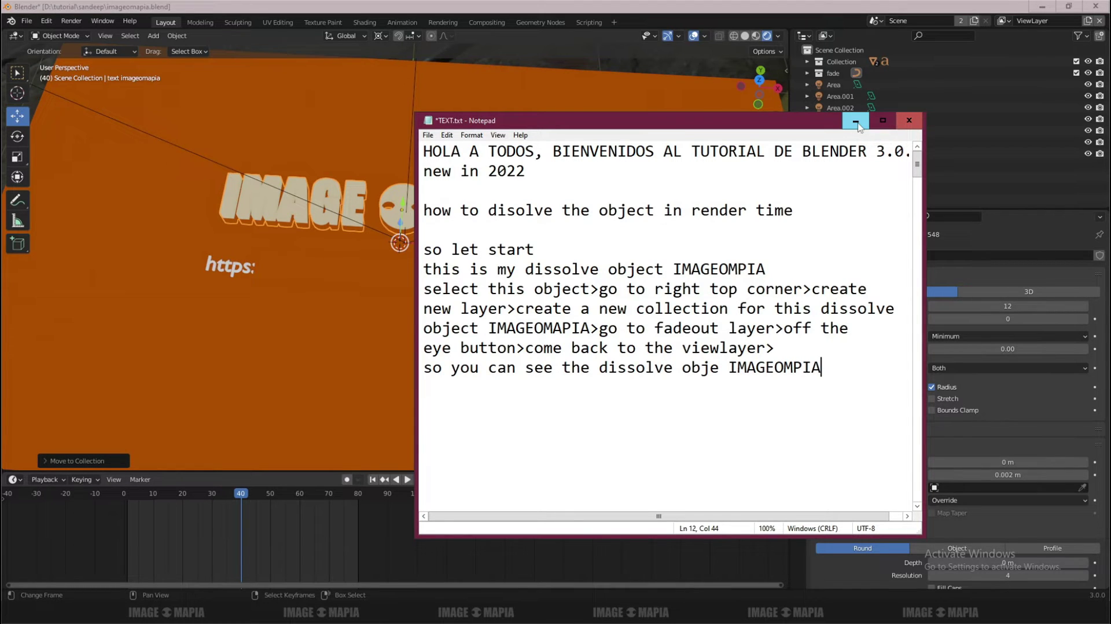
# Add the note line 'go to compositing view'.
pyautogui.click(855, 121)
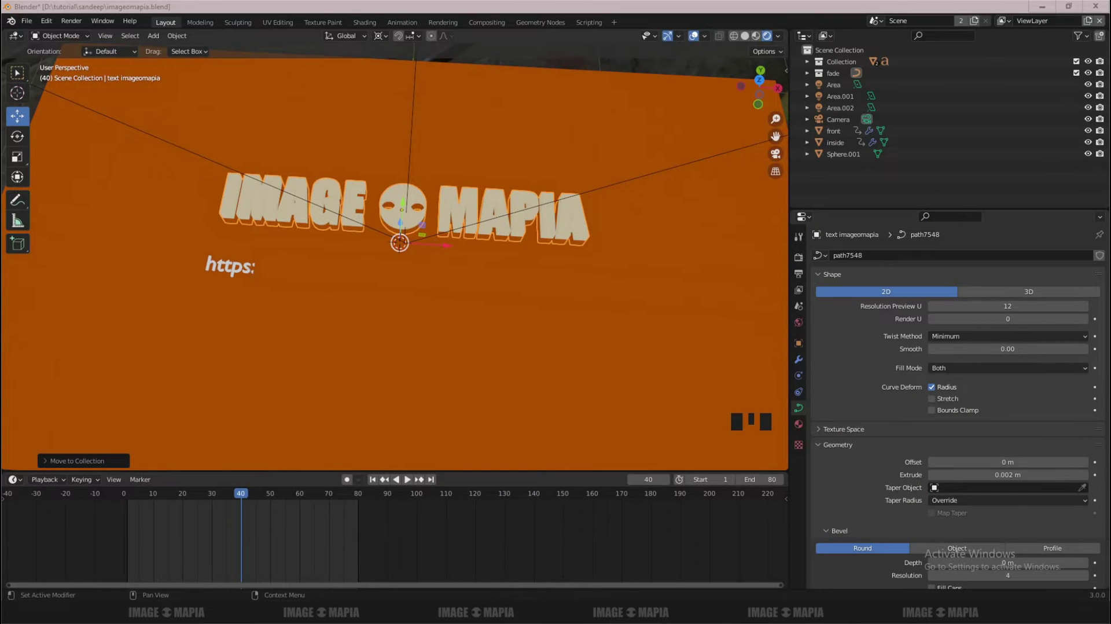
pyautogui.click(525, 584)
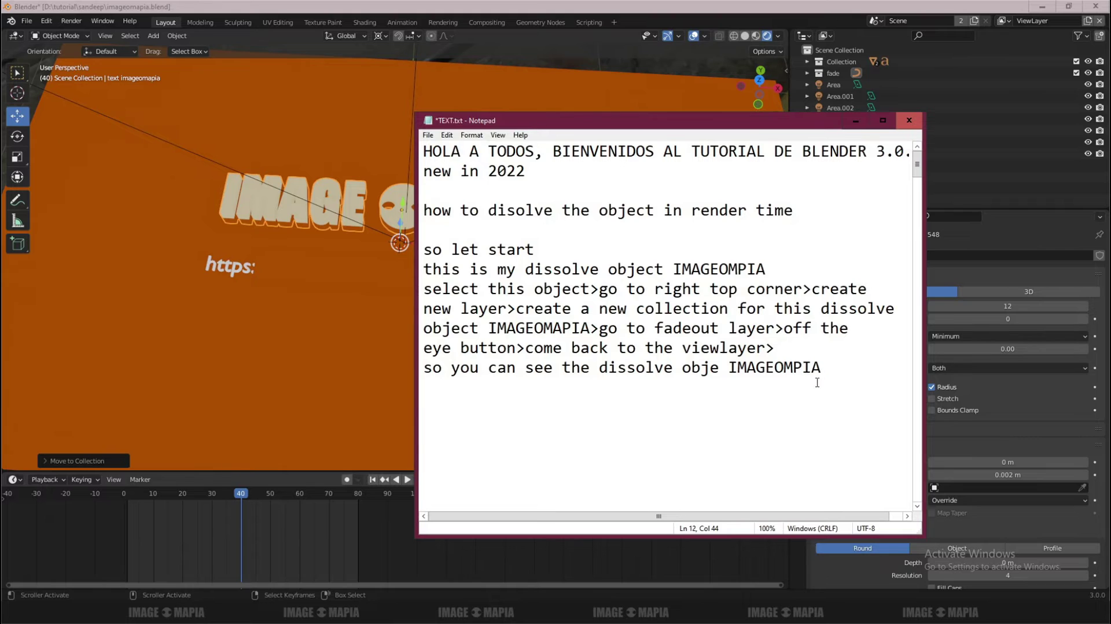
pyautogui.write('go ')
pyautogui.write('to')
pyautogui.press('Return')
pyautogui.write('com')
pyautogui.write('positing ')
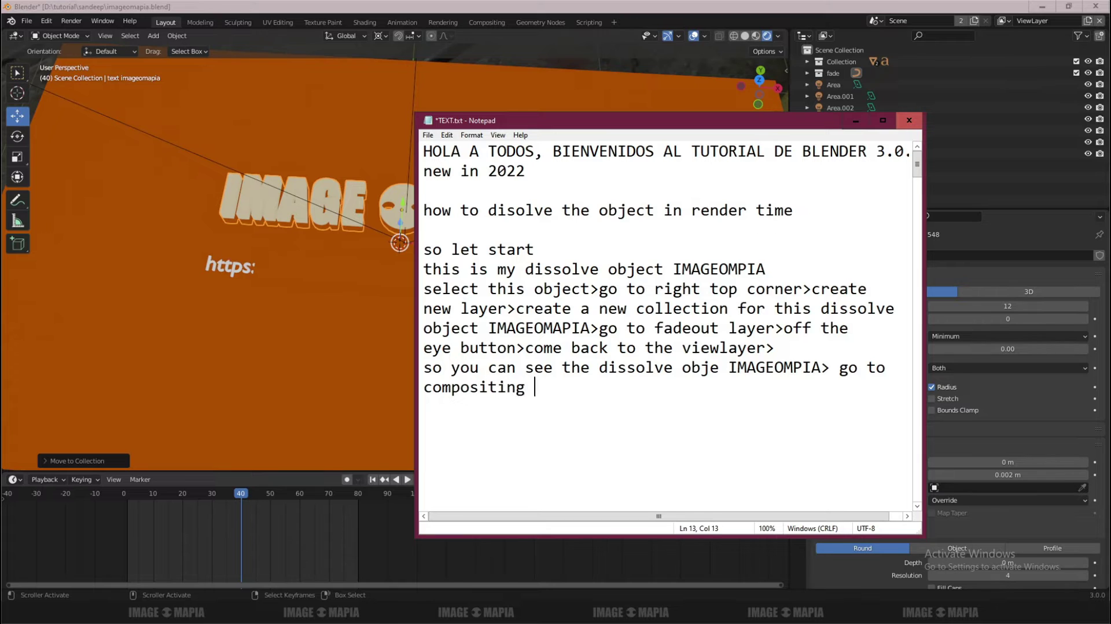
pyautogui.write('view>')
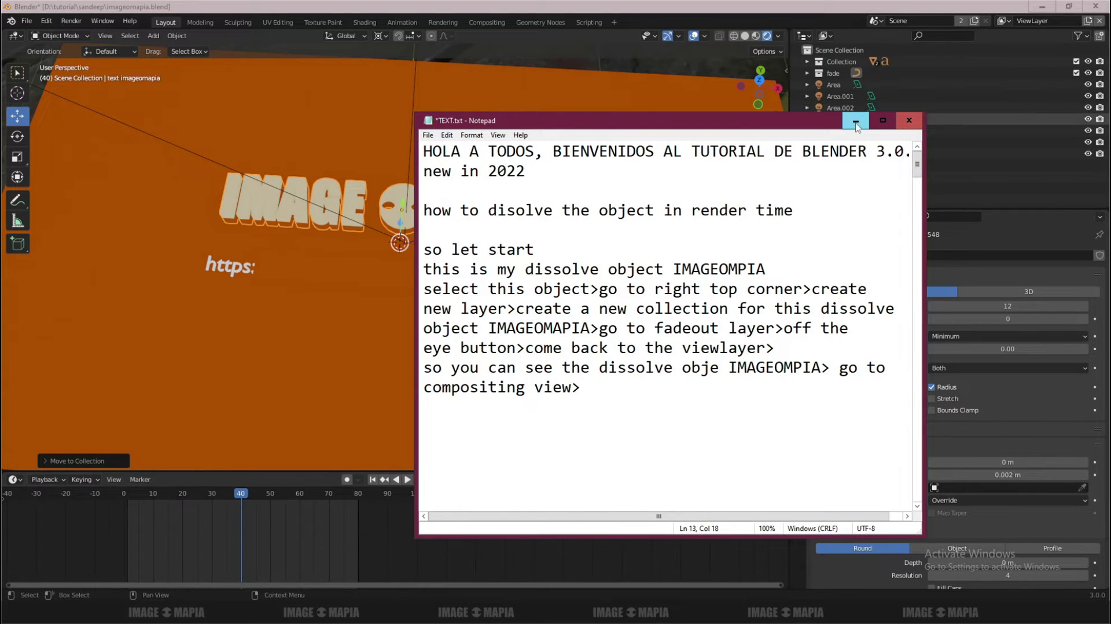
# Turn on Use Nodes in the Compositing workspace.
pyautogui.click(438, 62)
pyautogui.click(486, 22)
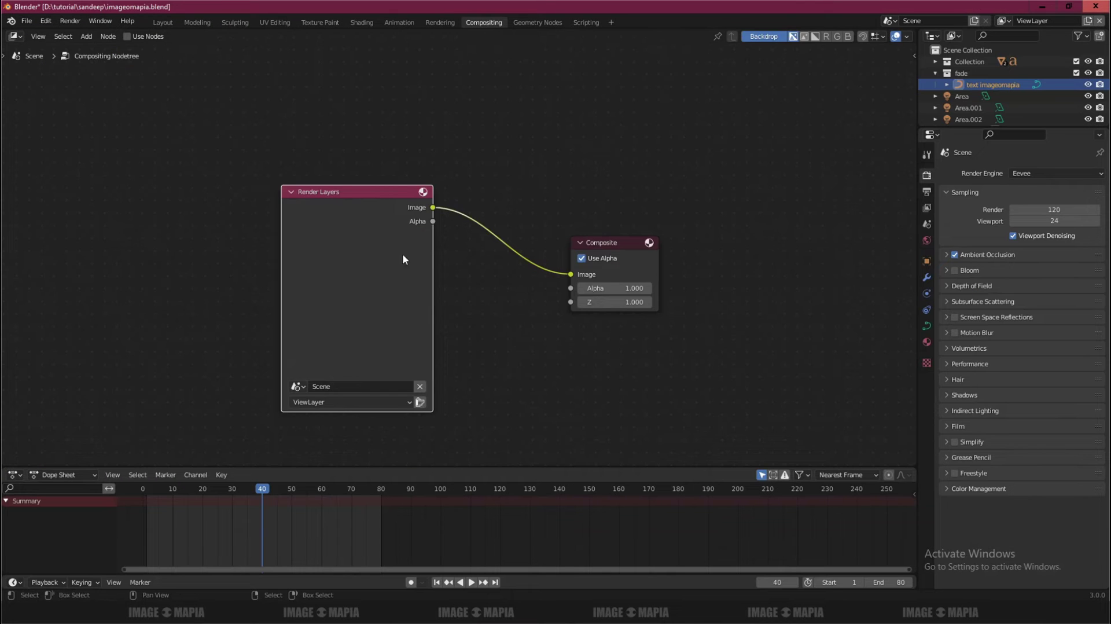
pyautogui.click(127, 36)
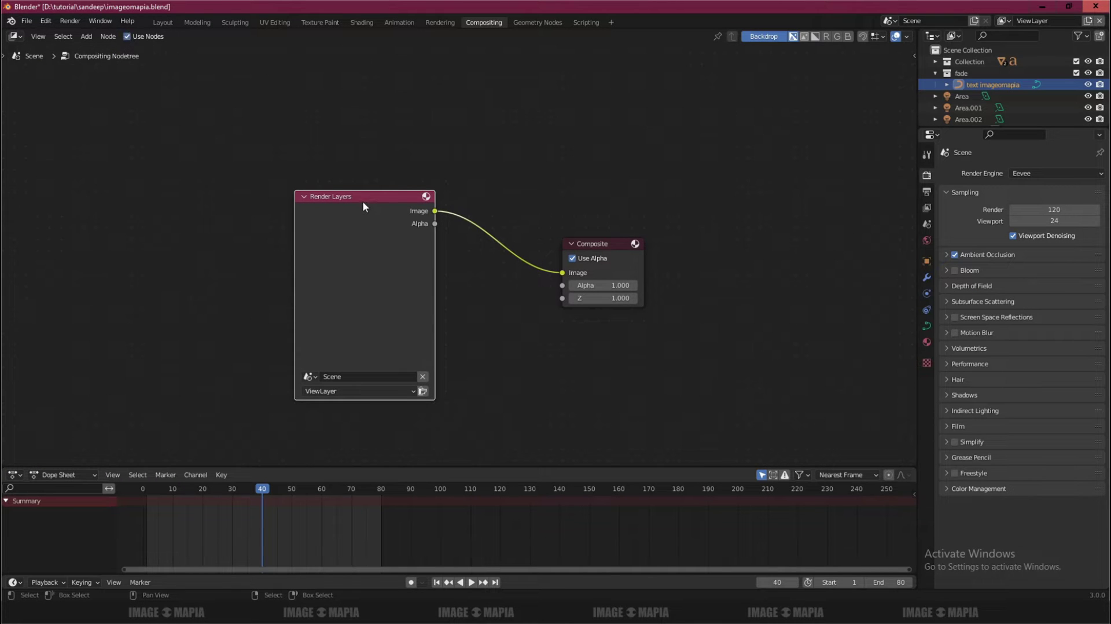
# Render frame 40 from the Layout workspace, close the render, and return to Compositing.
pyautogui.click(163, 22)
pyautogui.scroll(-1, 432, 245)
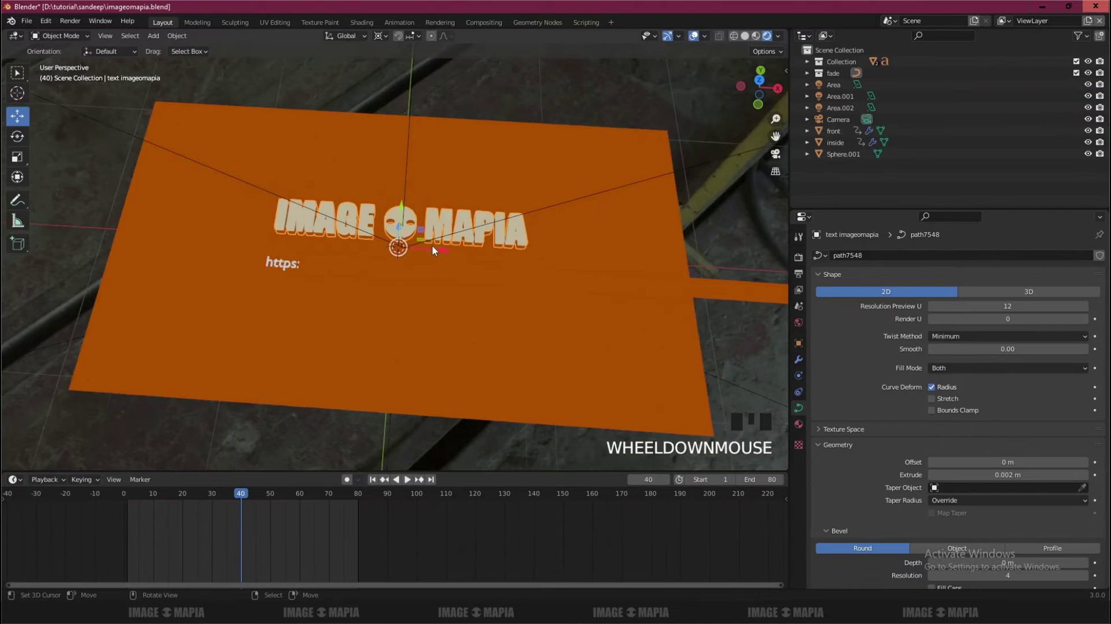
pyautogui.scroll(-1, 459, 252)
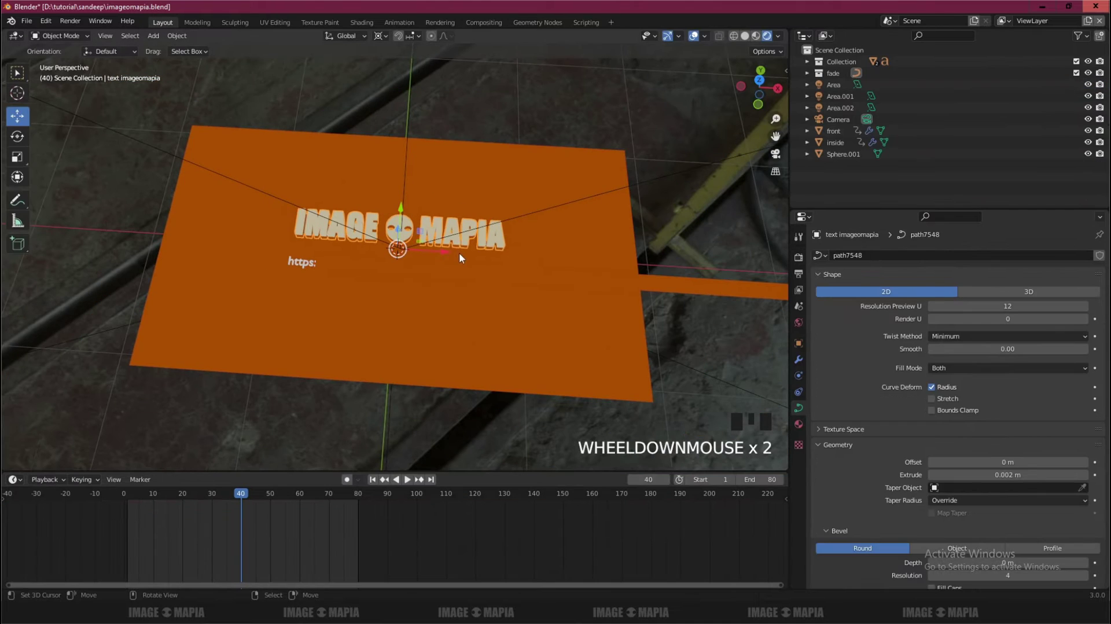
pyautogui.click(71, 23)
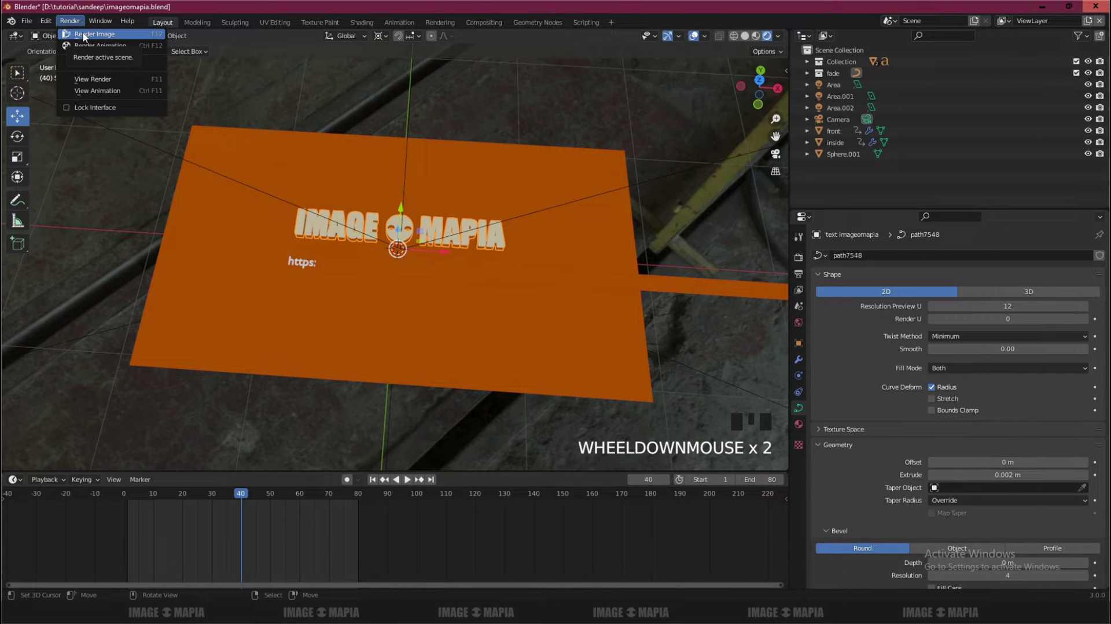
pyautogui.click(84, 35)
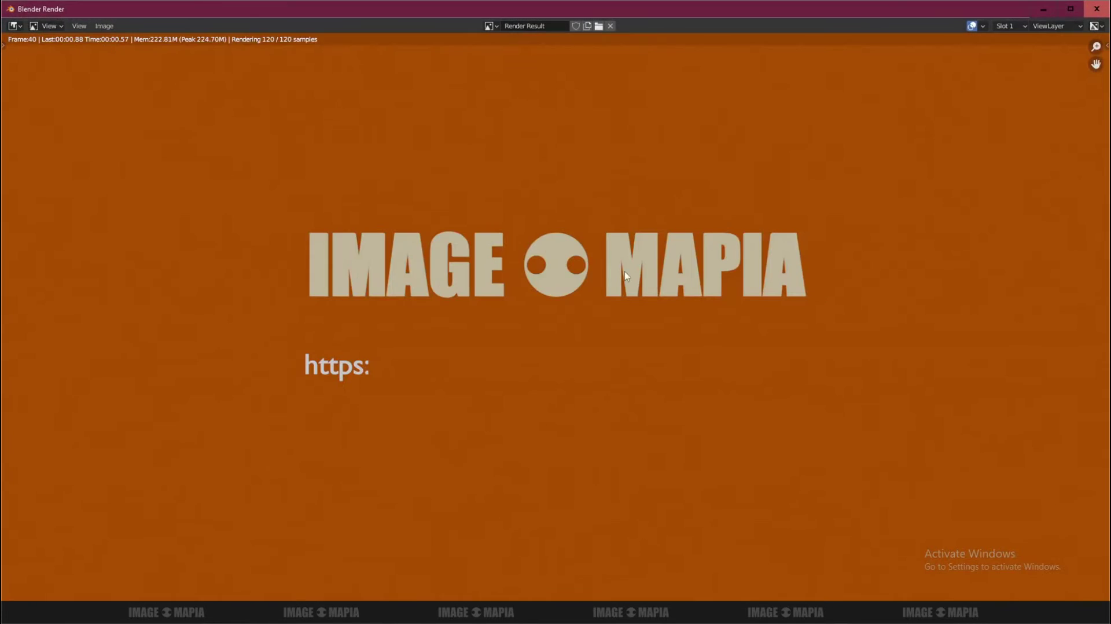
pyautogui.click(1042, 8)
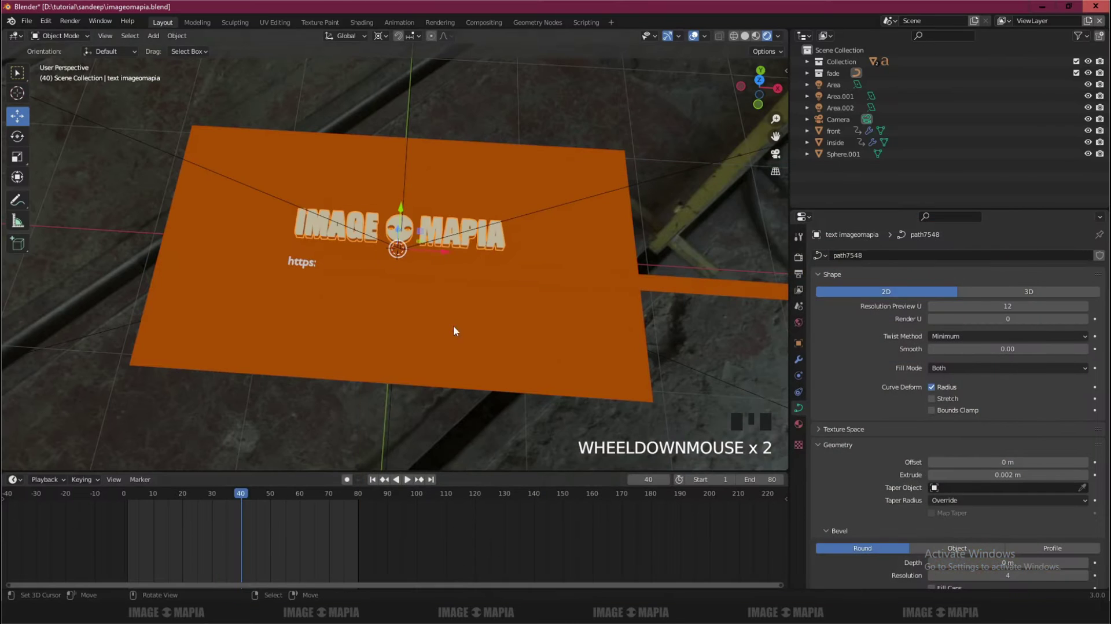
pyautogui.click(485, 23)
# Add a Viewer node below the Composite node, fed by the Render Layers Image output.
pyautogui.press('Escape')
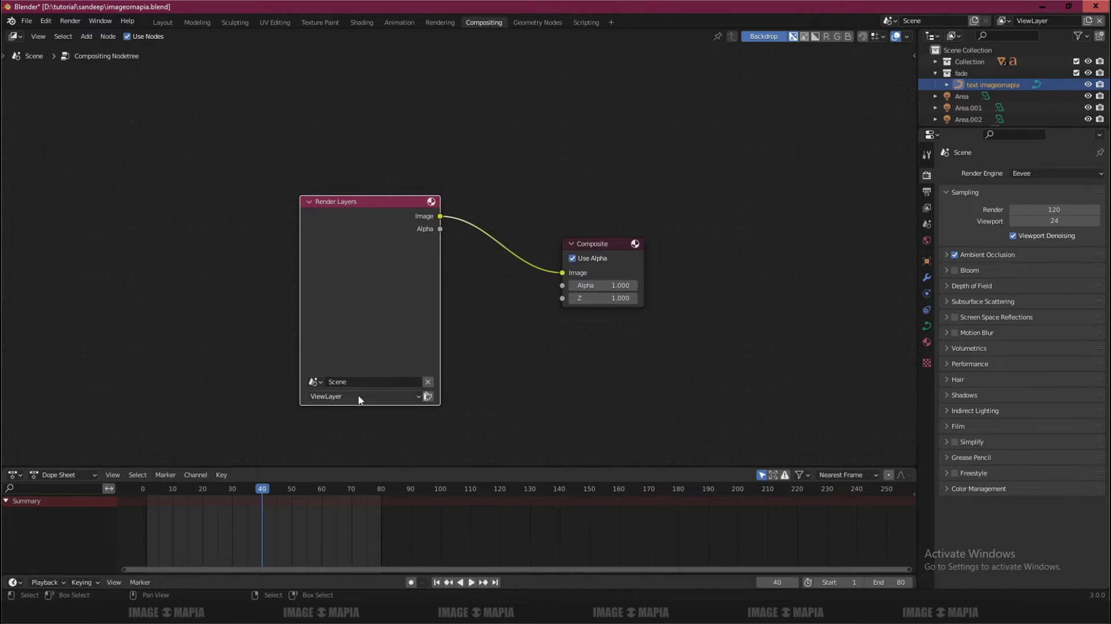
pyautogui.click(313, 382)
pyautogui.moveTo(399, 227); pyautogui.dragTo(323, 166)
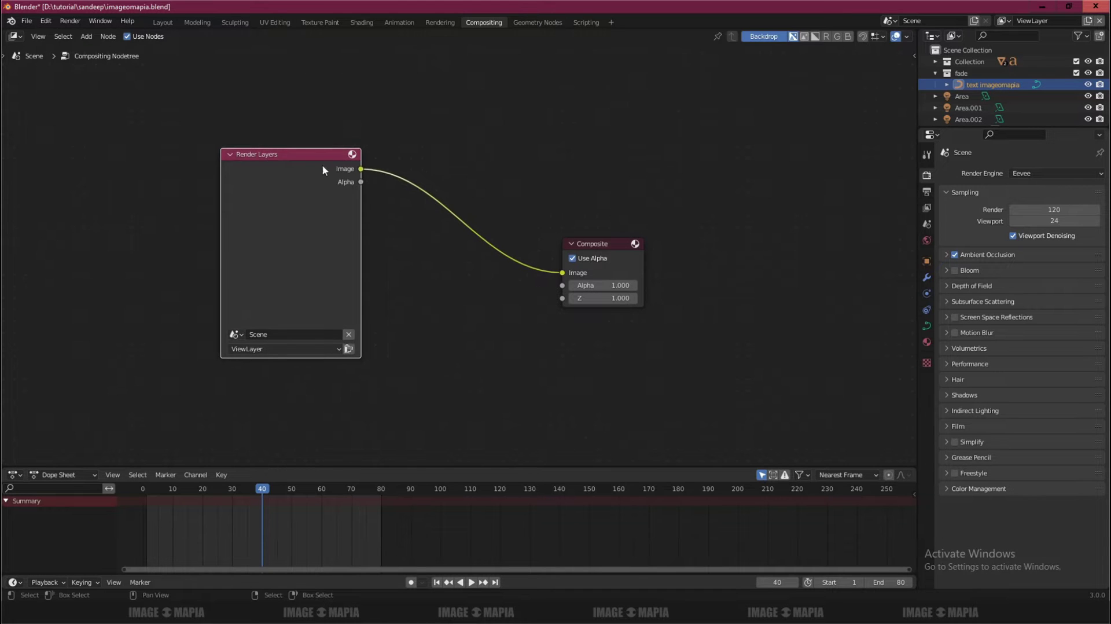
pyautogui.hotkey('shift', 'a')
pyautogui.click(421, 372)
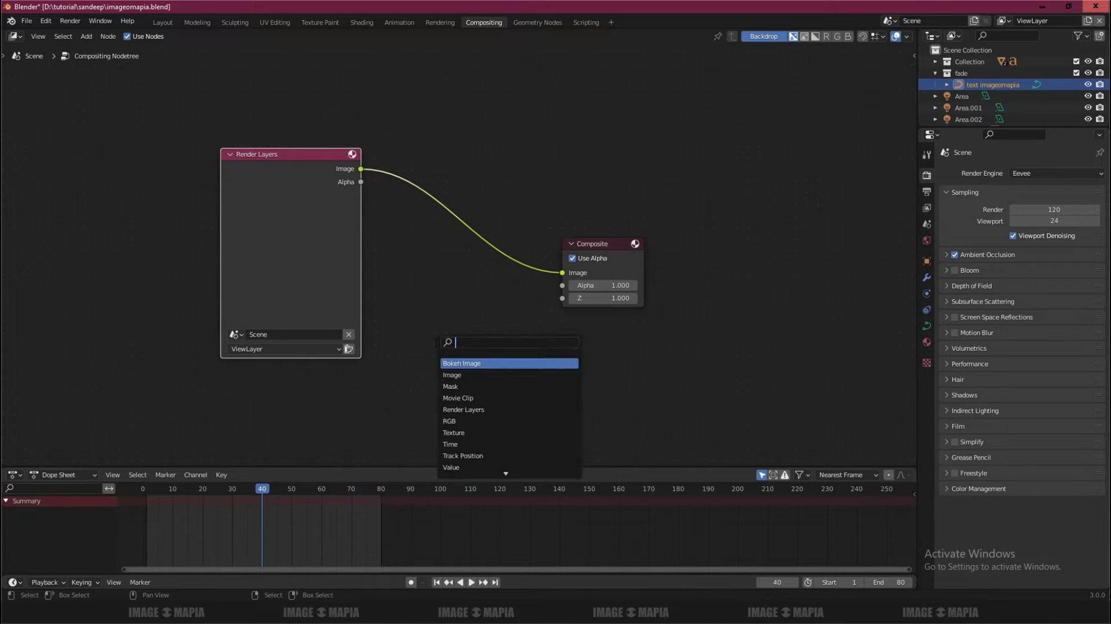
pyautogui.write('view')
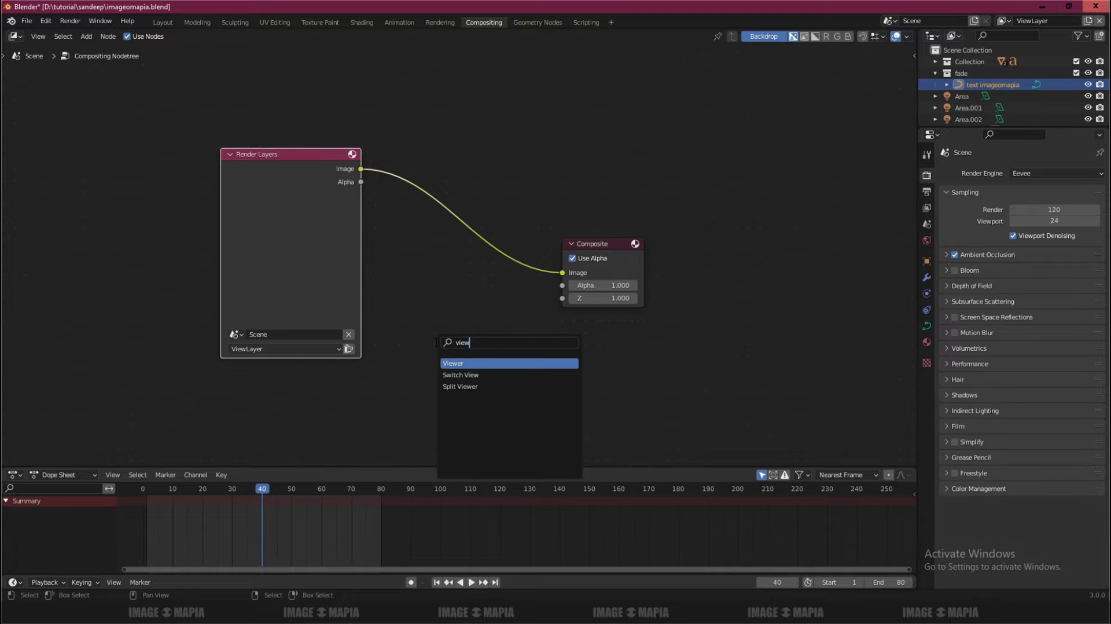
pyautogui.press('Return')
pyautogui.click(576, 360)
pyautogui.moveTo(361, 169); pyautogui.dragTo(576, 391)
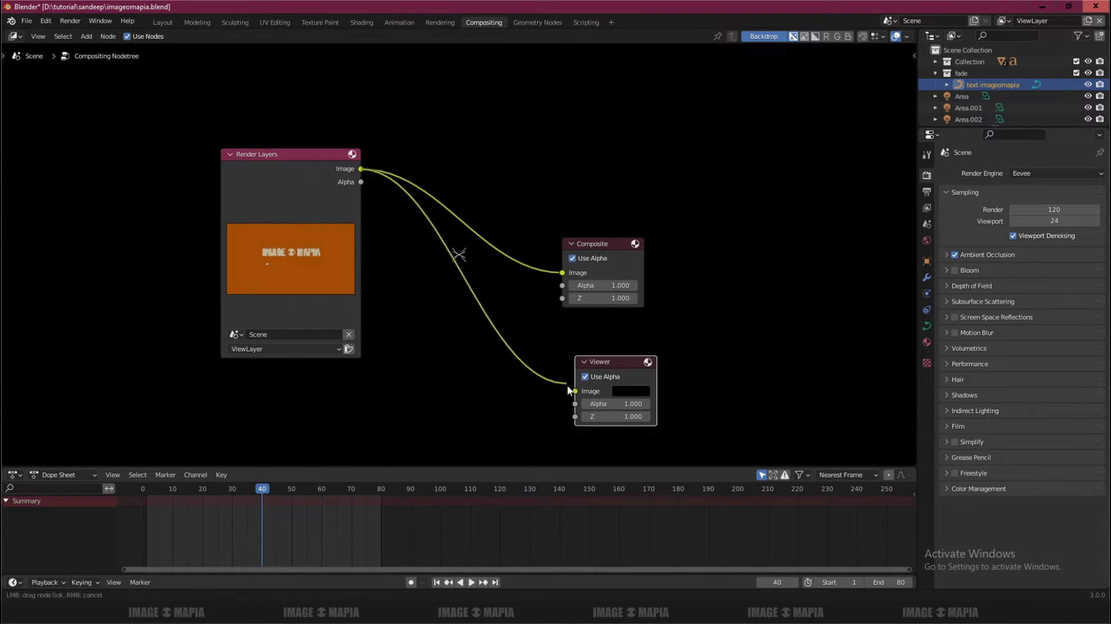
# Pick the Viewer node from the output nodes in the Add list.
pyautogui.scroll(-2, 437, 309)
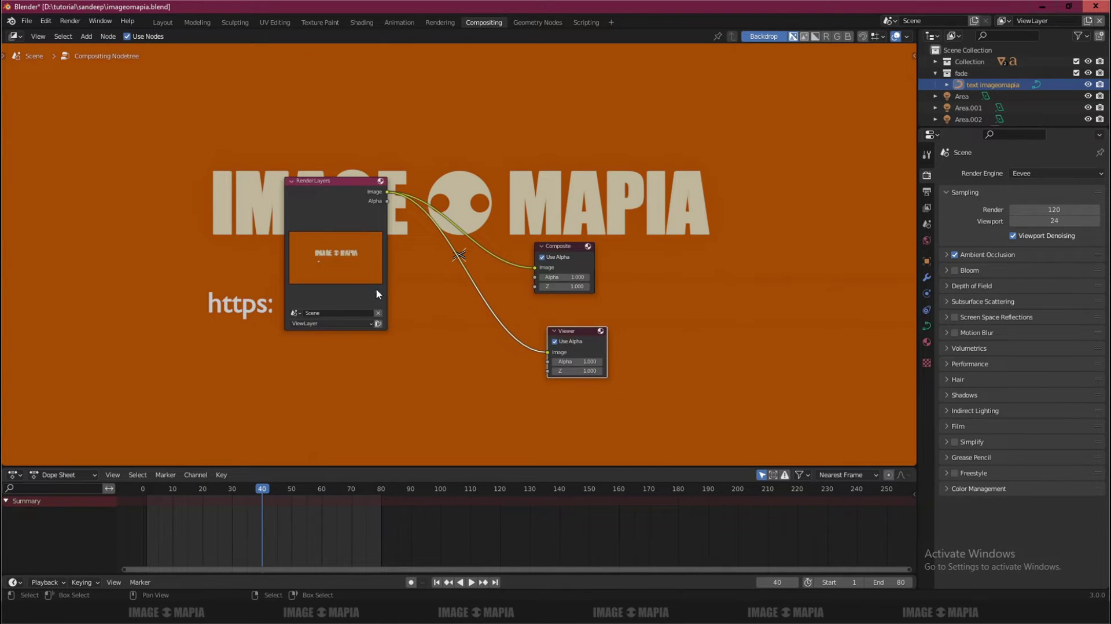
pyautogui.click(86, 36)
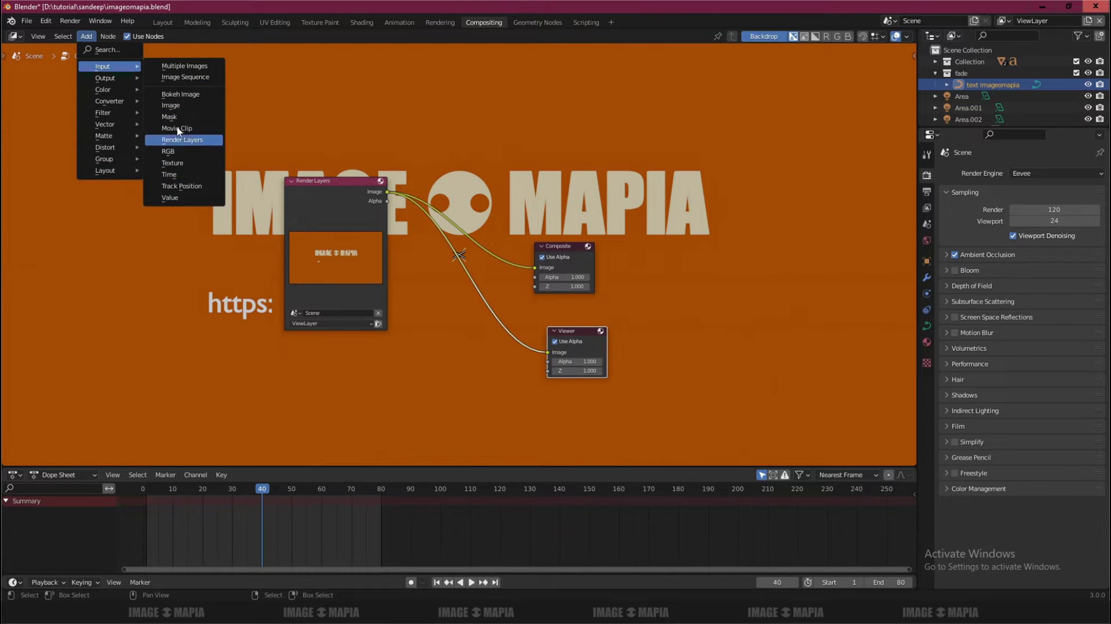
pyautogui.moveTo(105, 78)
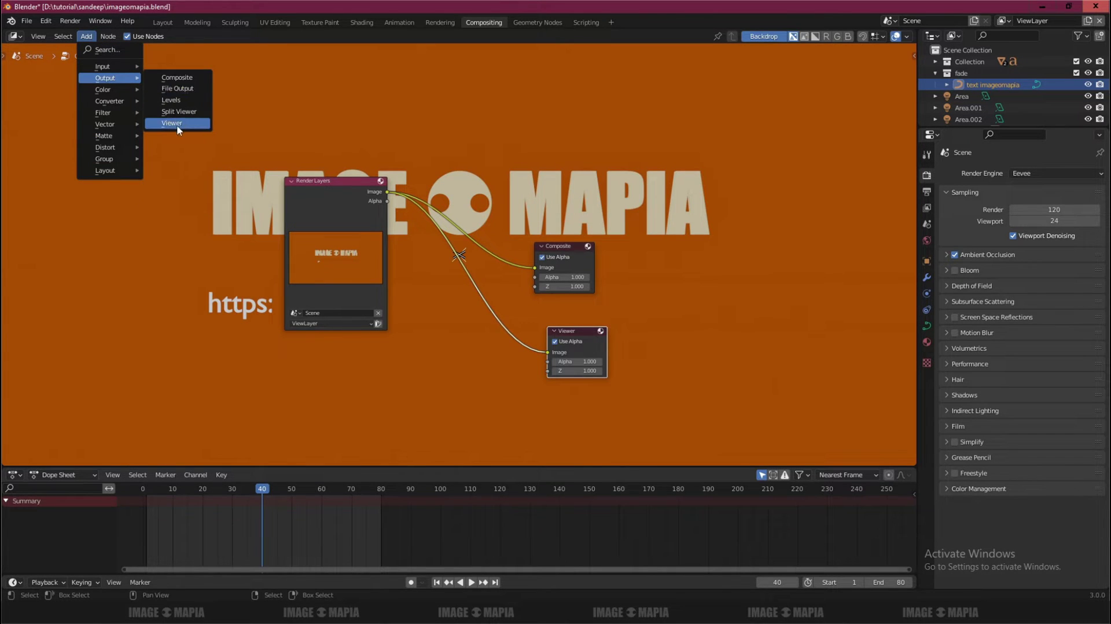
pyautogui.click(172, 123)
pyautogui.scroll(1, 412, 272)
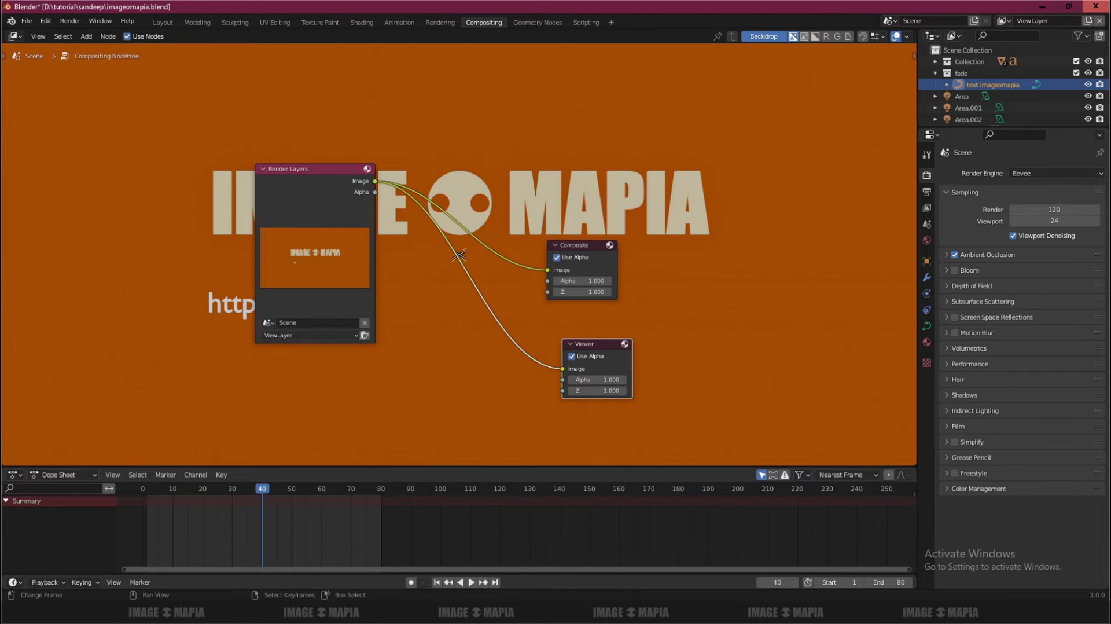
# Append 'add viewer node>' to the notes, then return to Blender.
pyautogui.hotkey('alt', 'Tab')
pyautogui.click(590, 389)
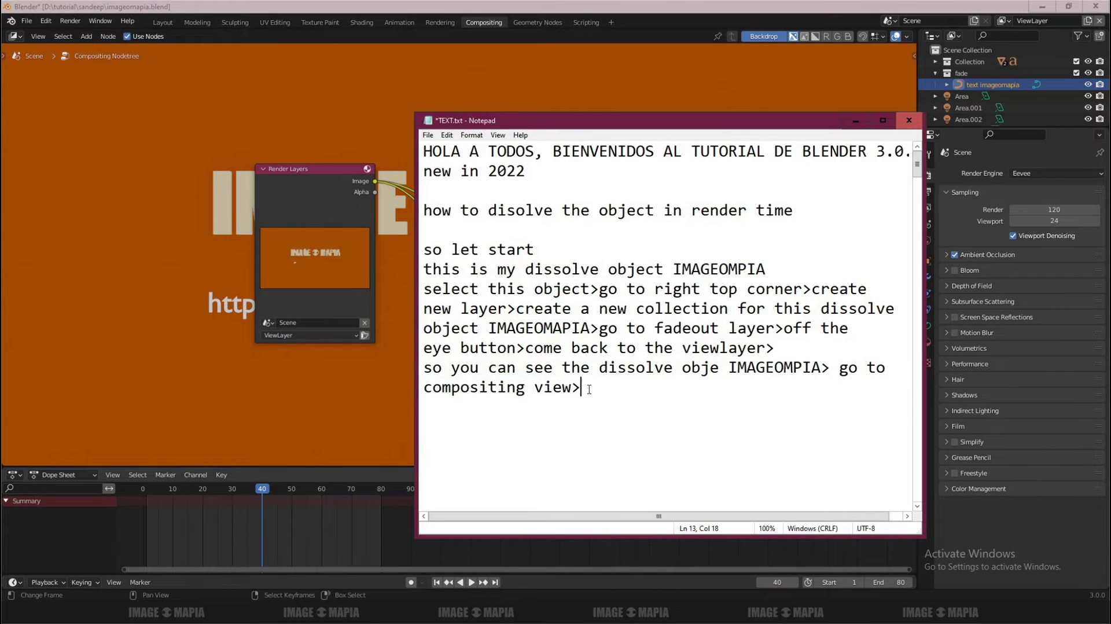
pyautogui.write(' add view')
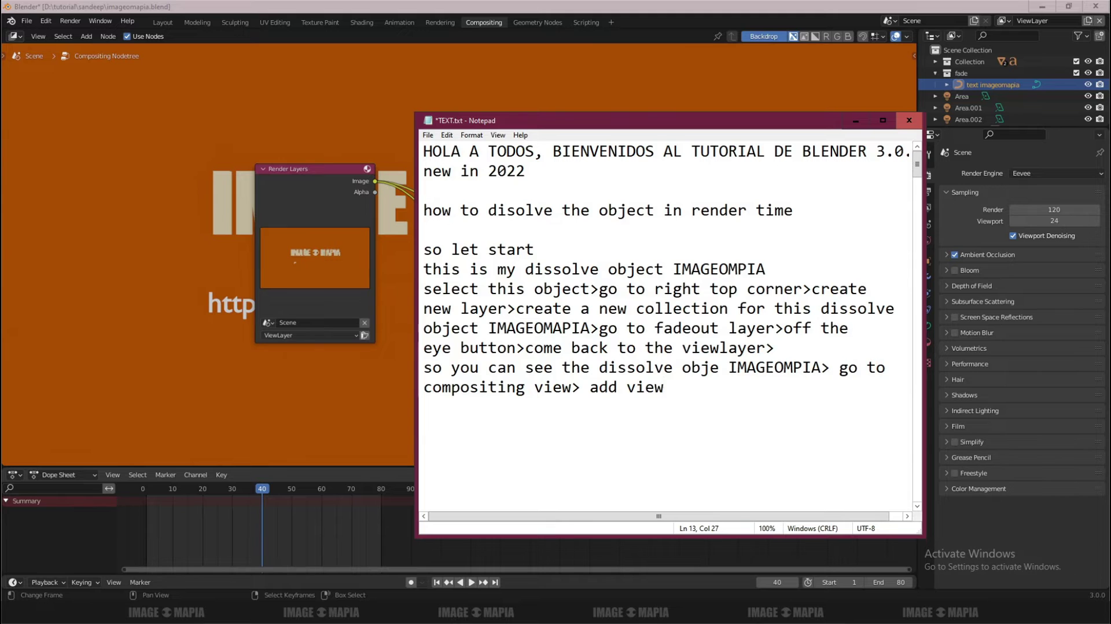
pyautogui.write('er node>')
pyautogui.click(354, 301)
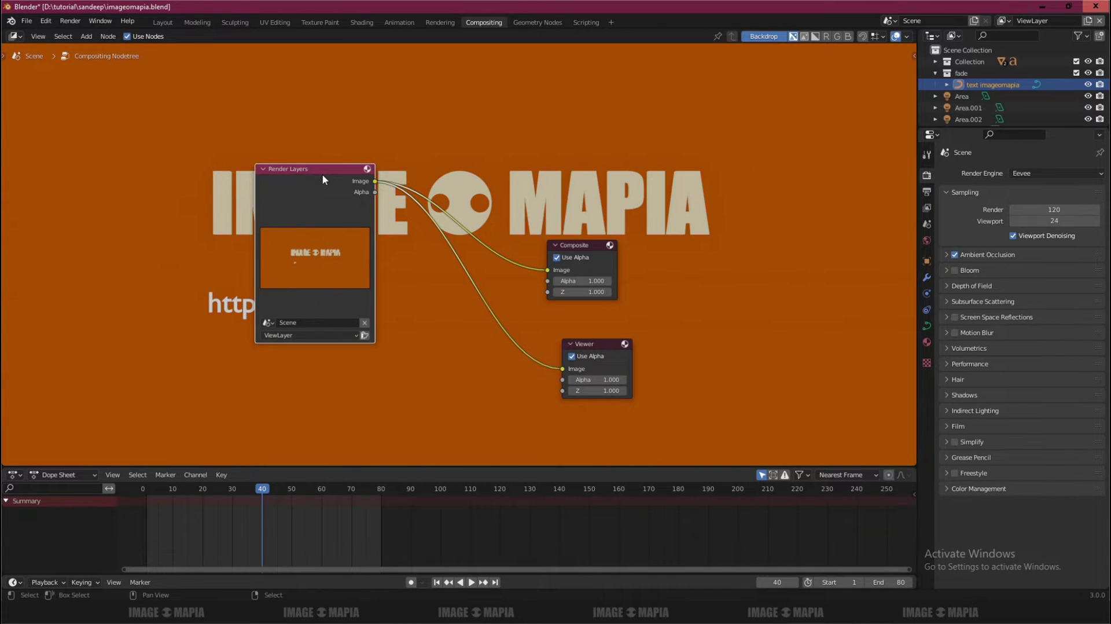
# Duplicate the Render Layers node below the original and note 'duplicate it'.
pyautogui.hotkey('shift', 'd')
pyautogui.click(319, 289)
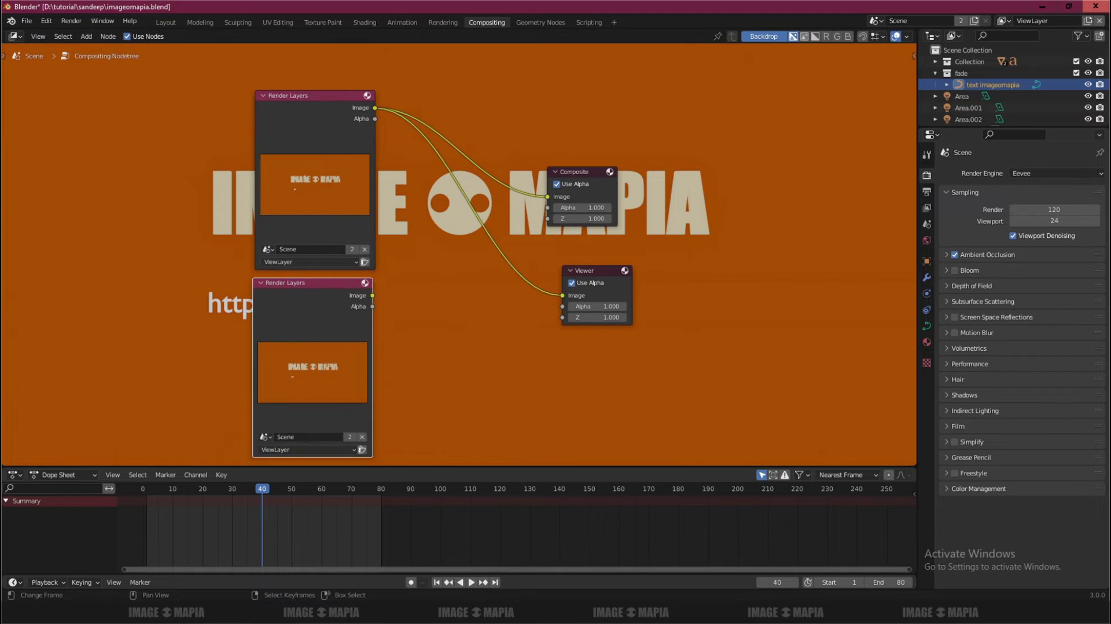
pyautogui.hotkey('alt', 'Tab')
pyautogui.write('duplic')
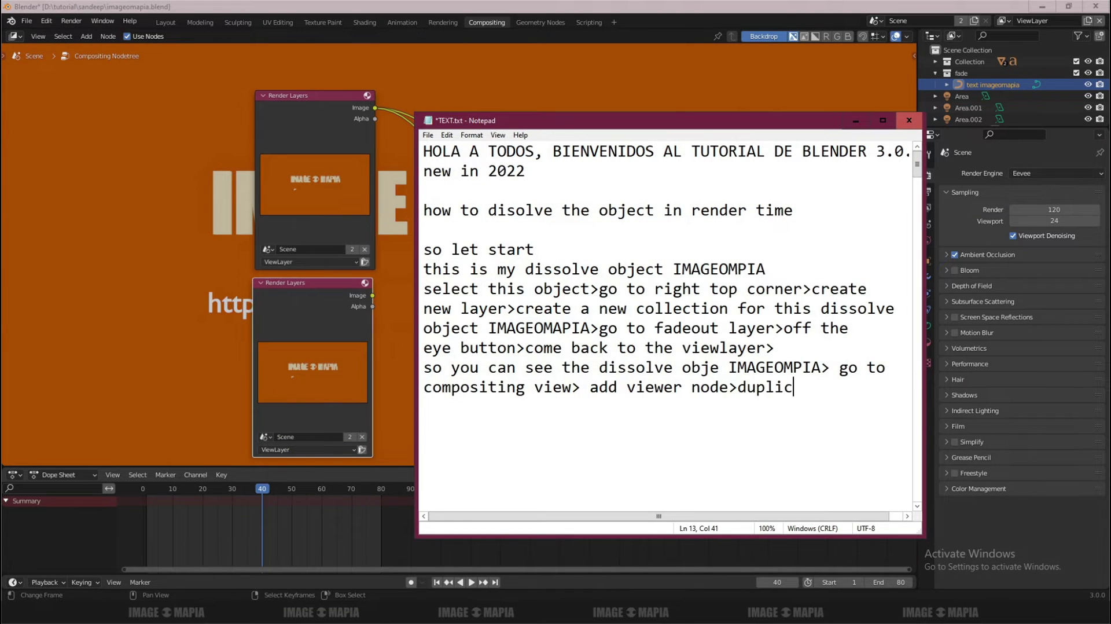
pyautogui.write('ate it>')
# Switch the duplicated Render Layers node to the fade out view layer and zoom out on the tree.
pyautogui.click(856, 121)
pyautogui.scroll(2, 347, 389)
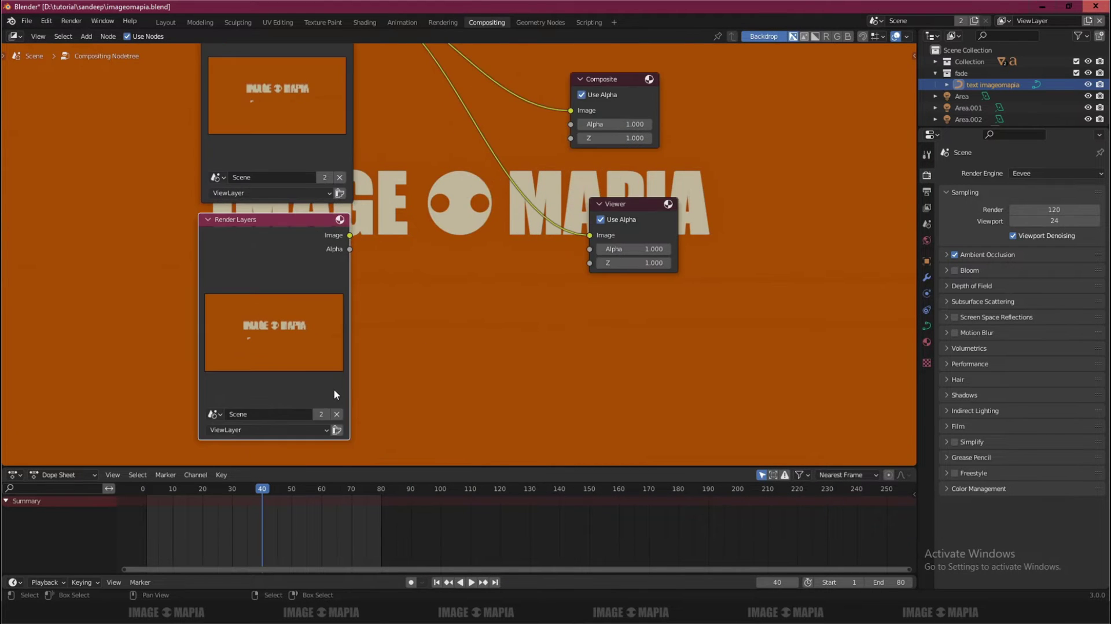
pyautogui.moveTo(299, 367)
pyautogui.mouseDown(button='middle')
pyautogui.moveTo(333, 342)
pyautogui.moveTo(294, 373)
pyautogui.mouseUp(button='middle')
pyautogui.click(294, 373)
pyautogui.click(244, 402)
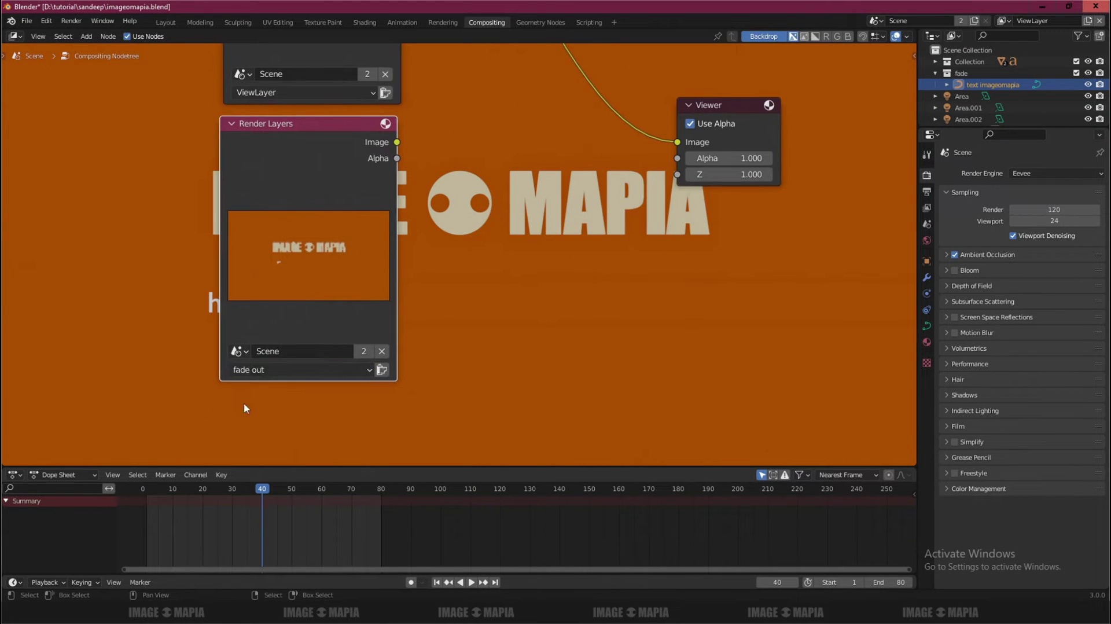
pyautogui.moveTo(244, 401)
pyautogui.mouseDown(button='middle')
pyautogui.moveTo(329, 274)
pyautogui.moveTo(313, 342)
pyautogui.mouseUp(button='middle')
pyautogui.scroll(-1, 368, 323)
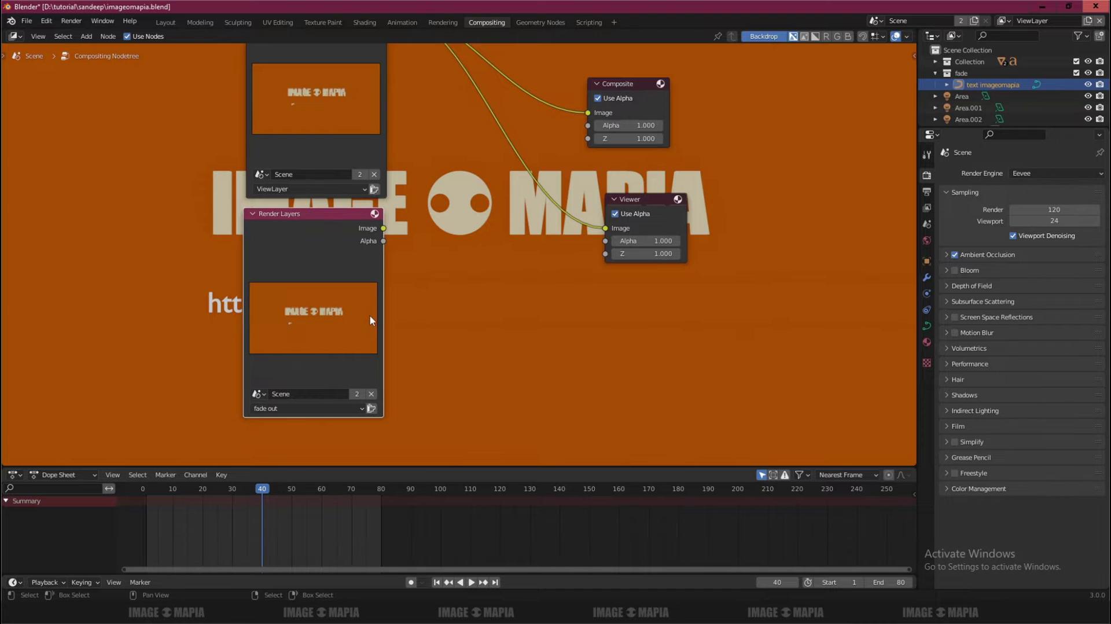
pyautogui.moveTo(371, 320); pyautogui.dragTo(360, 348, button='middle')
pyautogui.scroll(-1, 359, 342)
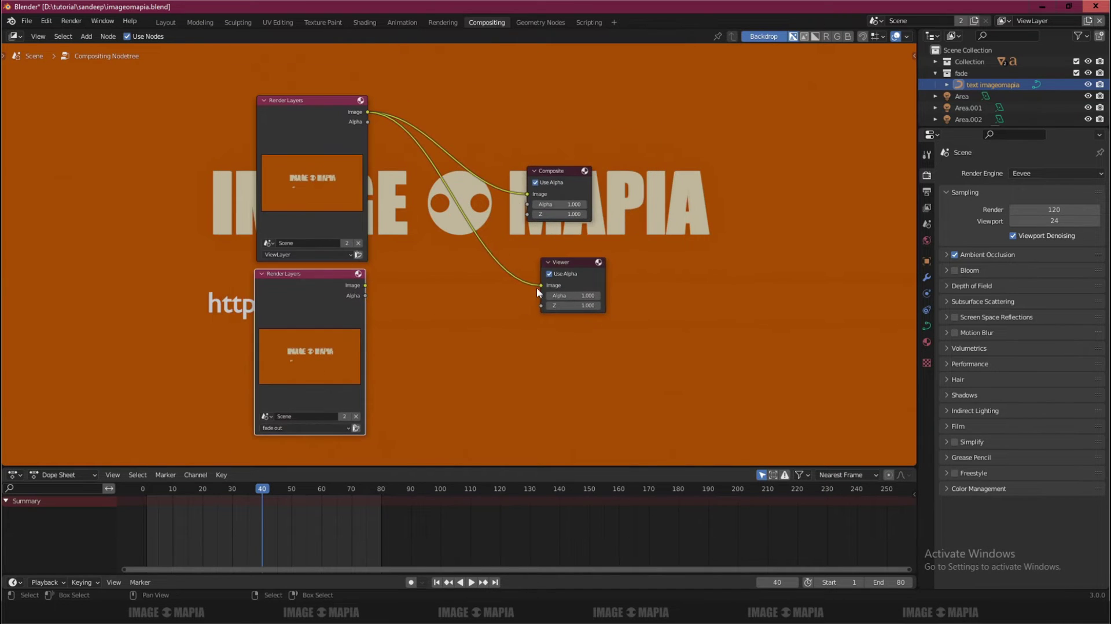
# Insert a Mix node on the Viewer link, with the fade out Render Layers Image as its second input.
pyautogui.hotkey('shift', 'a')
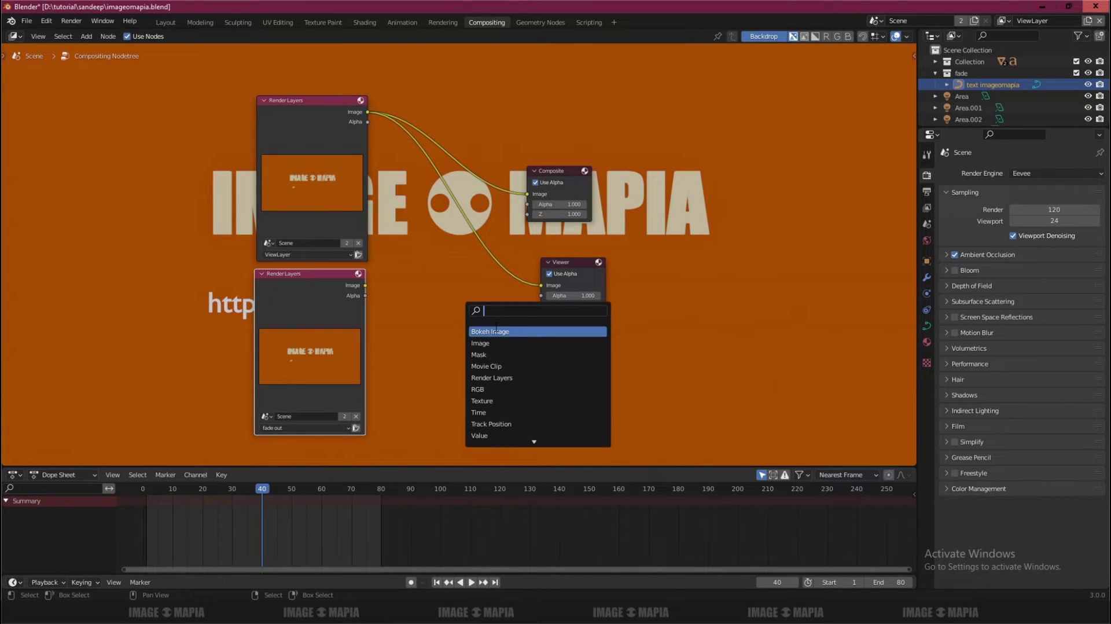
pyautogui.write('mix')
pyautogui.press('Return')
pyautogui.click(464, 226)
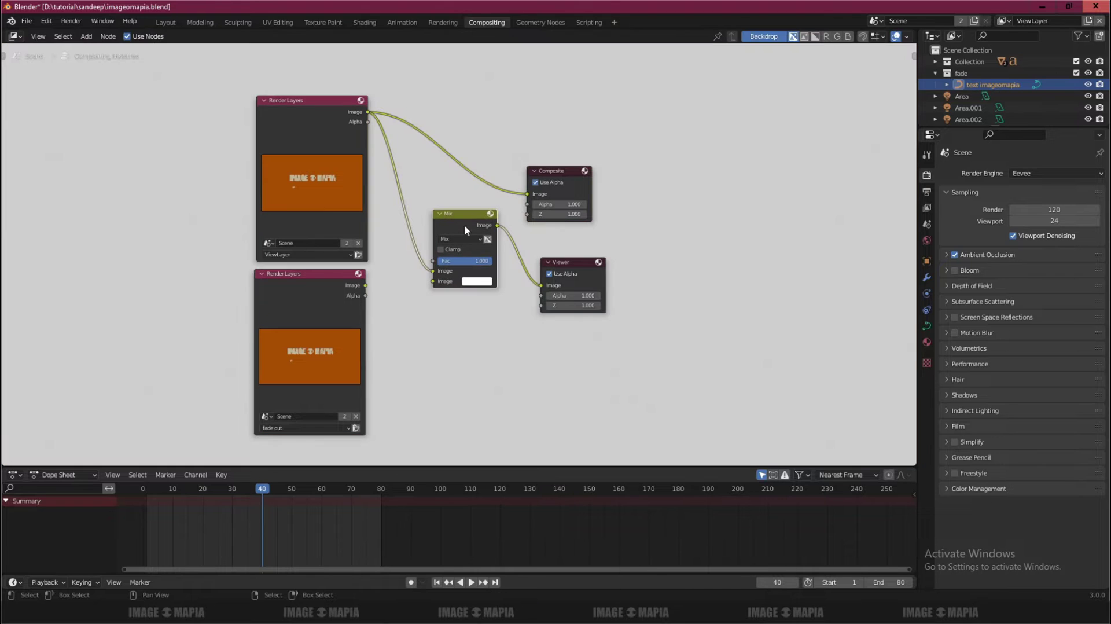
pyautogui.moveTo(559, 175); pyautogui.dragTo(613, 160)
pyautogui.scroll(1, 377, 283)
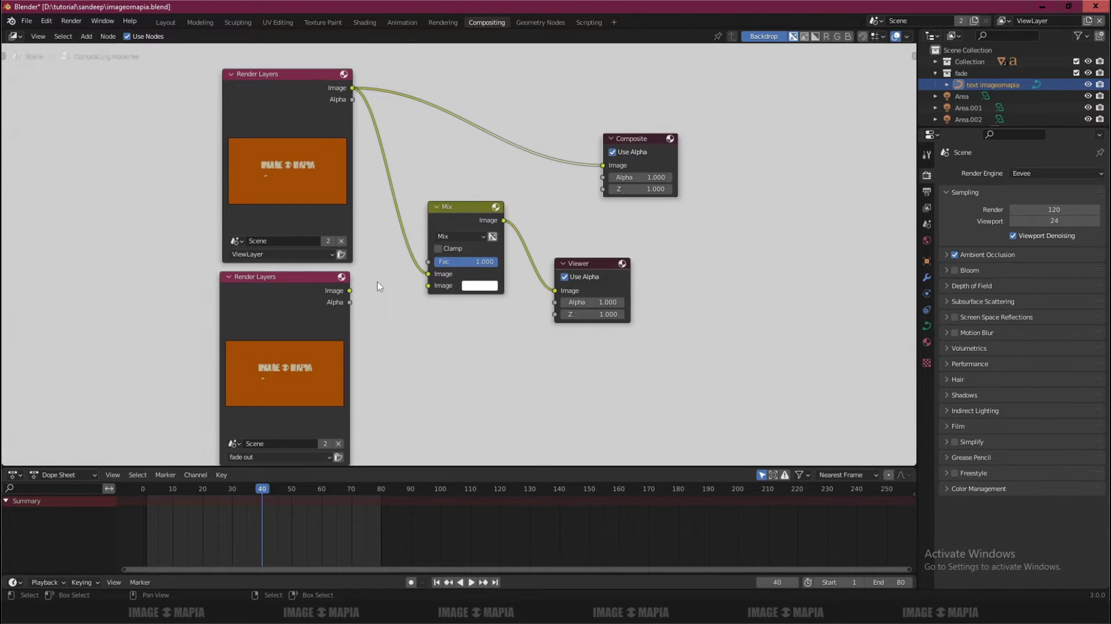
pyautogui.moveTo(350, 292); pyautogui.dragTo(431, 293)
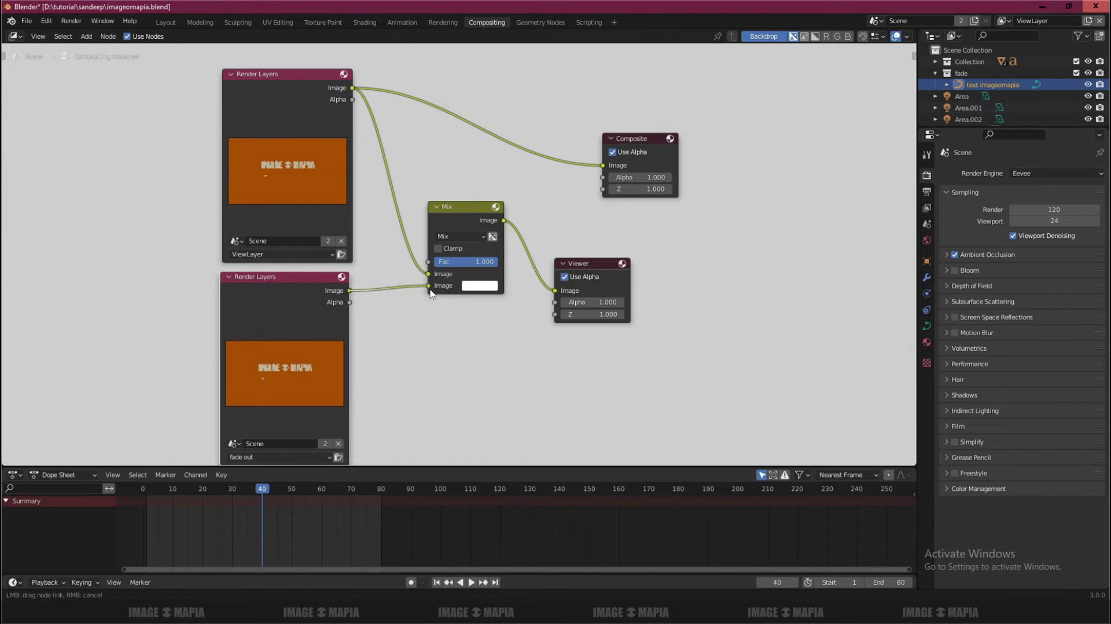
# Tidy the Render Layers, Mix and Viewer nodes, with the Viewer below the Composite node.
pyautogui.scroll(-3, 427, 272)
pyautogui.scroll(-2, 417, 232)
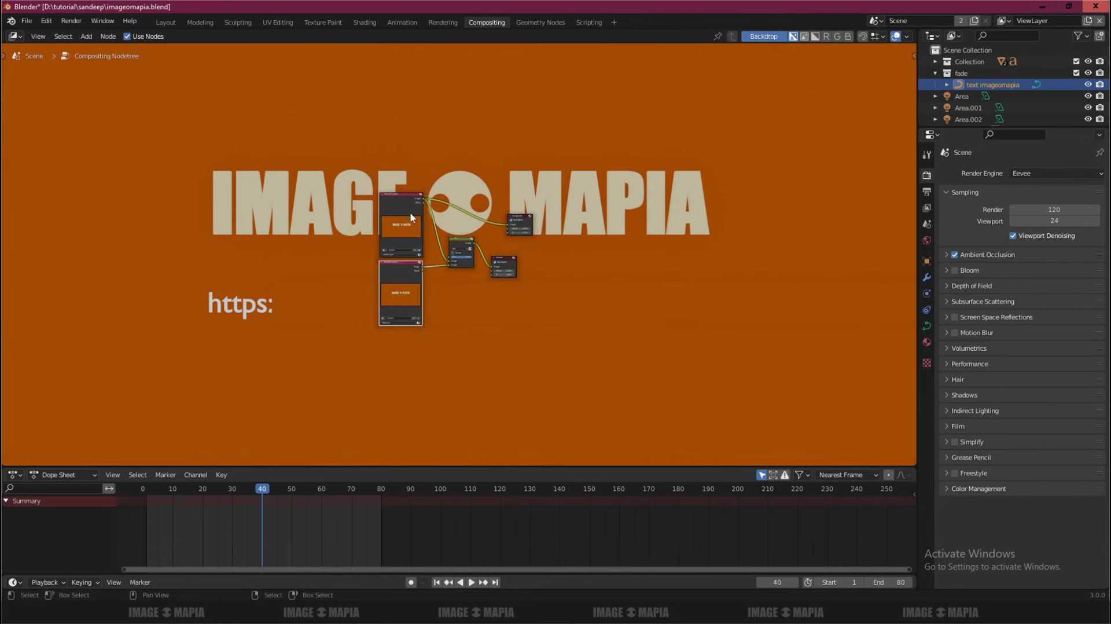
pyautogui.scroll(1, 405, 243)
pyautogui.scroll(1, 397, 277)
pyautogui.scroll(2, 359, 336)
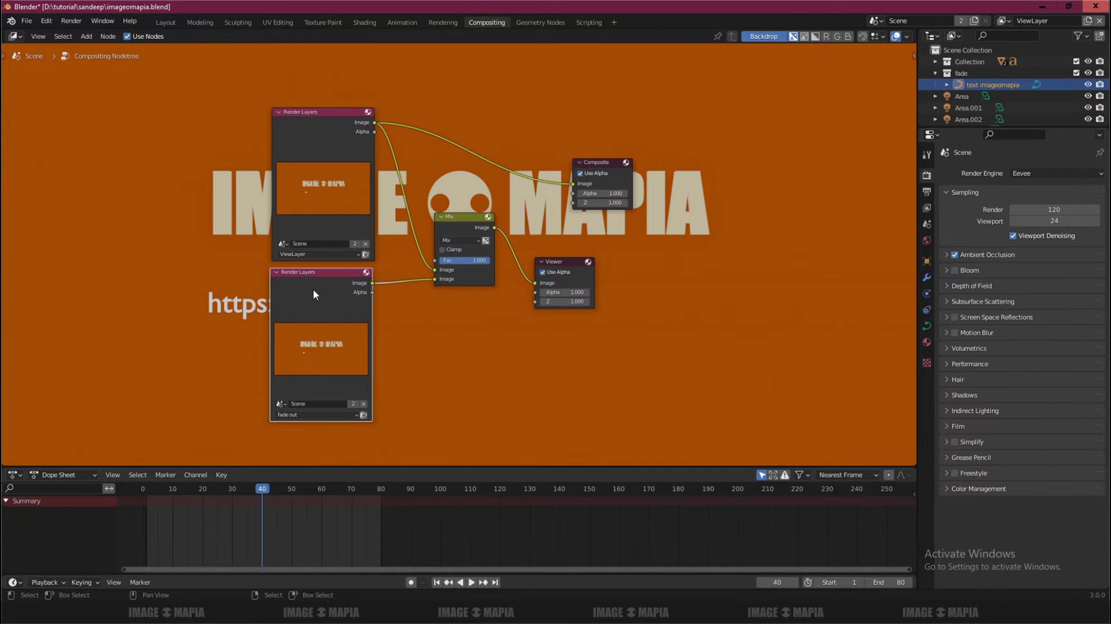
pyautogui.moveTo(314, 295); pyautogui.dragTo(282, 383)
pyautogui.moveTo(324, 139); pyautogui.dragTo(303, 205)
pyautogui.moveTo(460, 214); pyautogui.dragTo(480, 287)
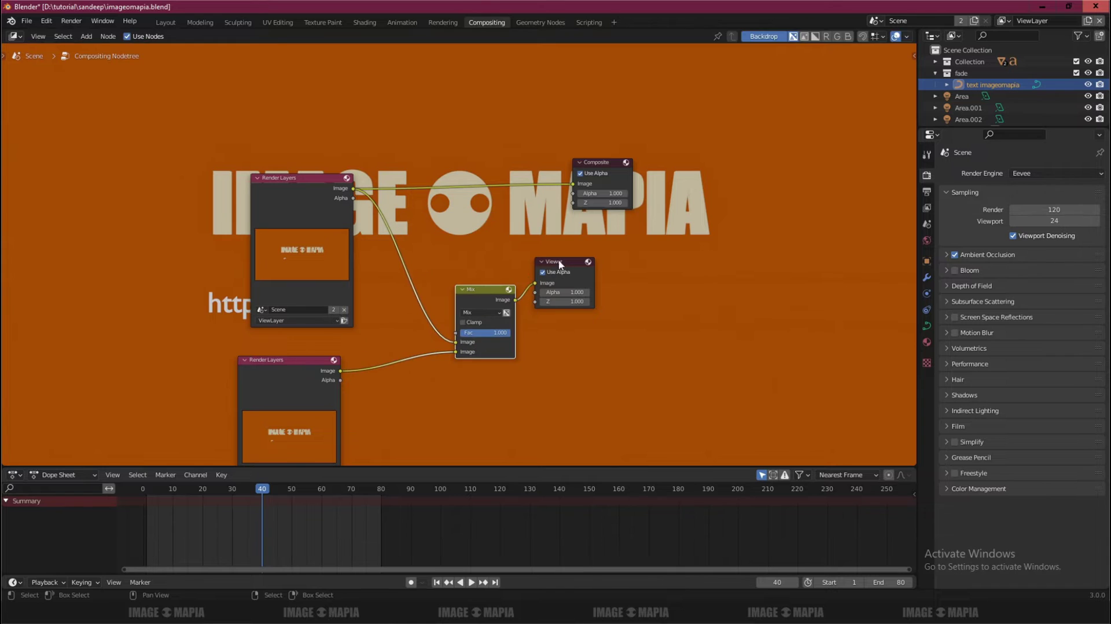
pyautogui.moveTo(559, 265); pyautogui.dragTo(515, 315)
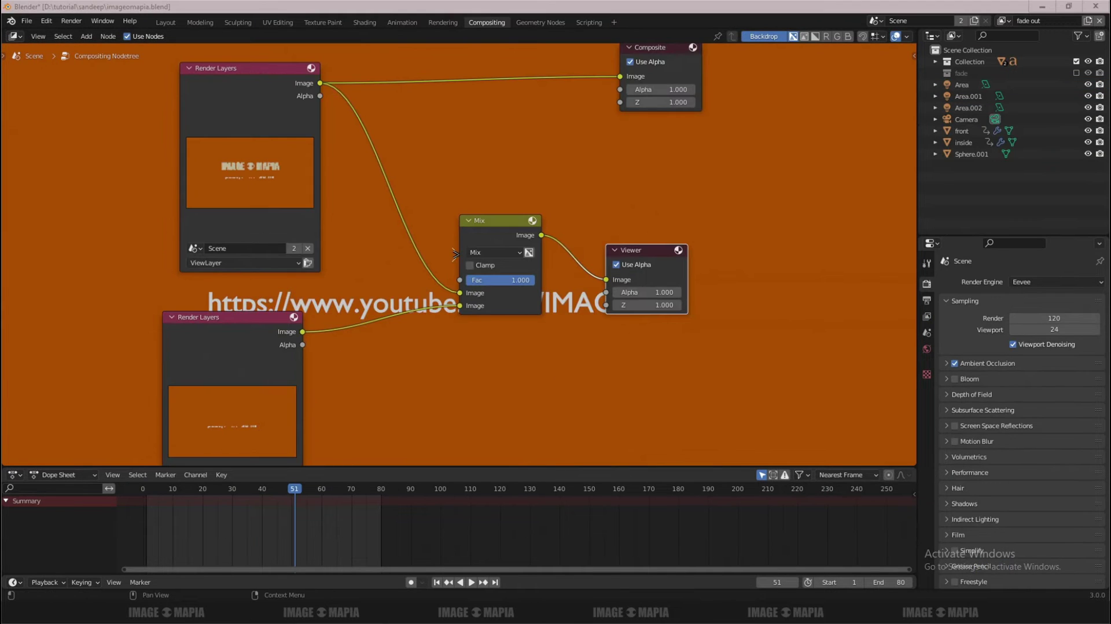
pyautogui.hotkey('alt', 'Tab')
# Add 'uncheck the EYE&RENDER button of fade layer' to the notes.
pyautogui.write('>')
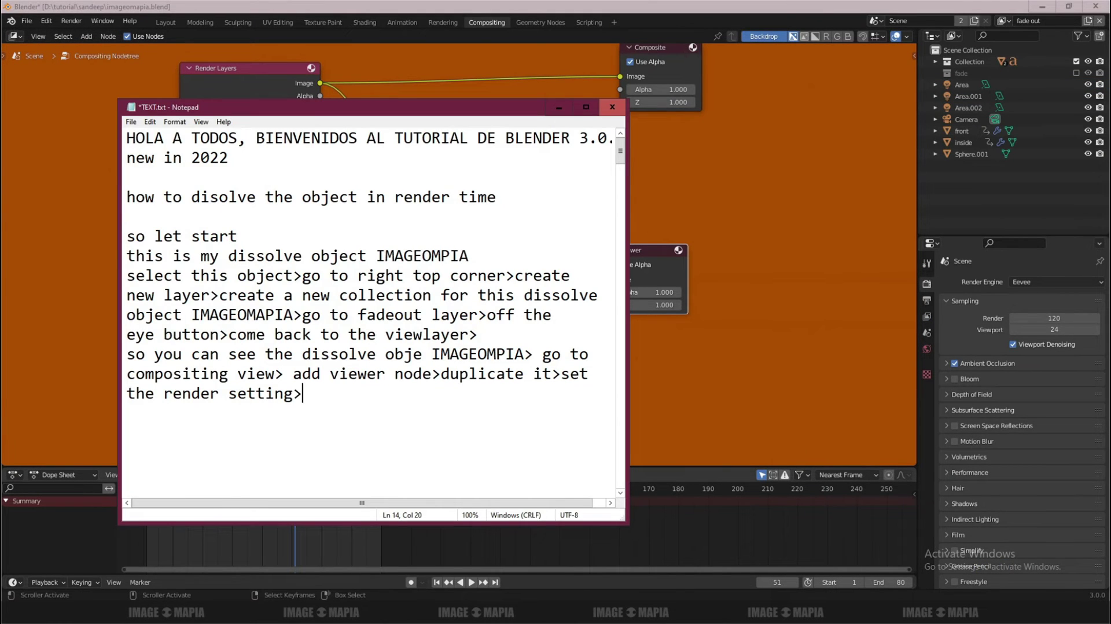
pyautogui.write('unchect')
pyautogui.press('BackSpace')
pyautogui.write('k the ra')
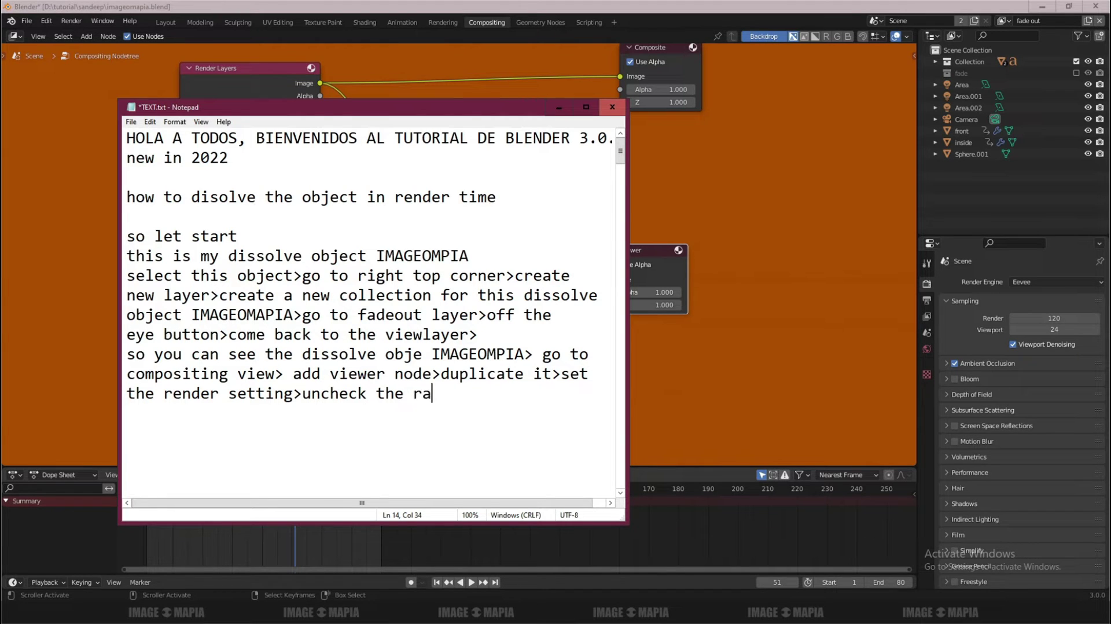
pyautogui.write('d')
pyautogui.press('BackSpace')
pyautogui.press('BackSpace')
pyautogui.press('BackSpace')
pyautogui.write('EYE&')
pyautogui.write('RENDER button')
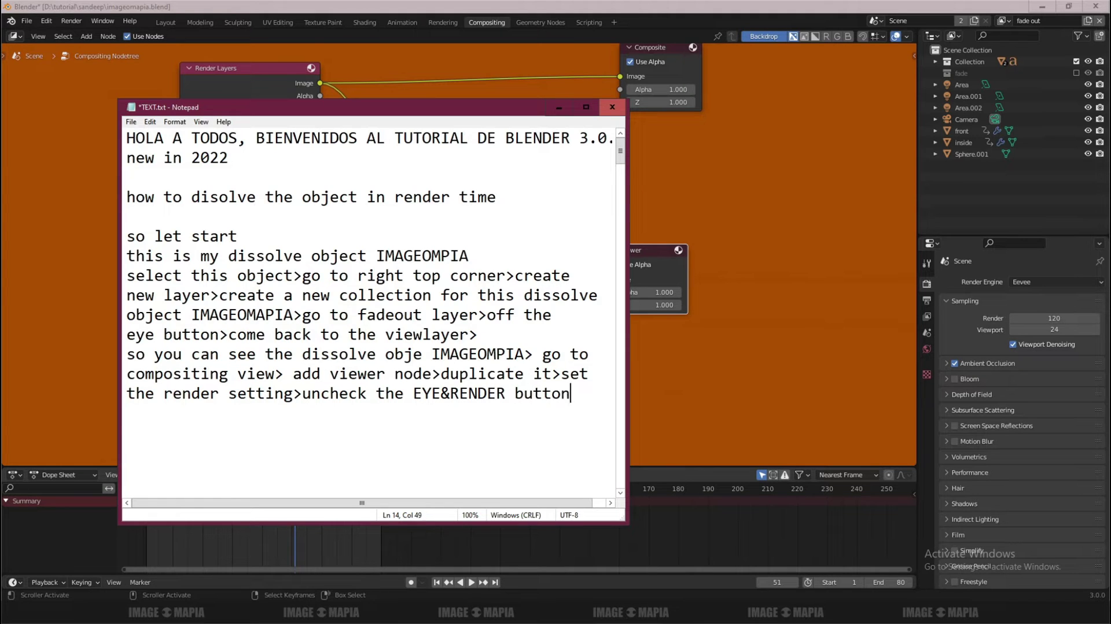
pyautogui.press('Return')
pyautogui.write('of fad')
pyautogui.write('e layer')
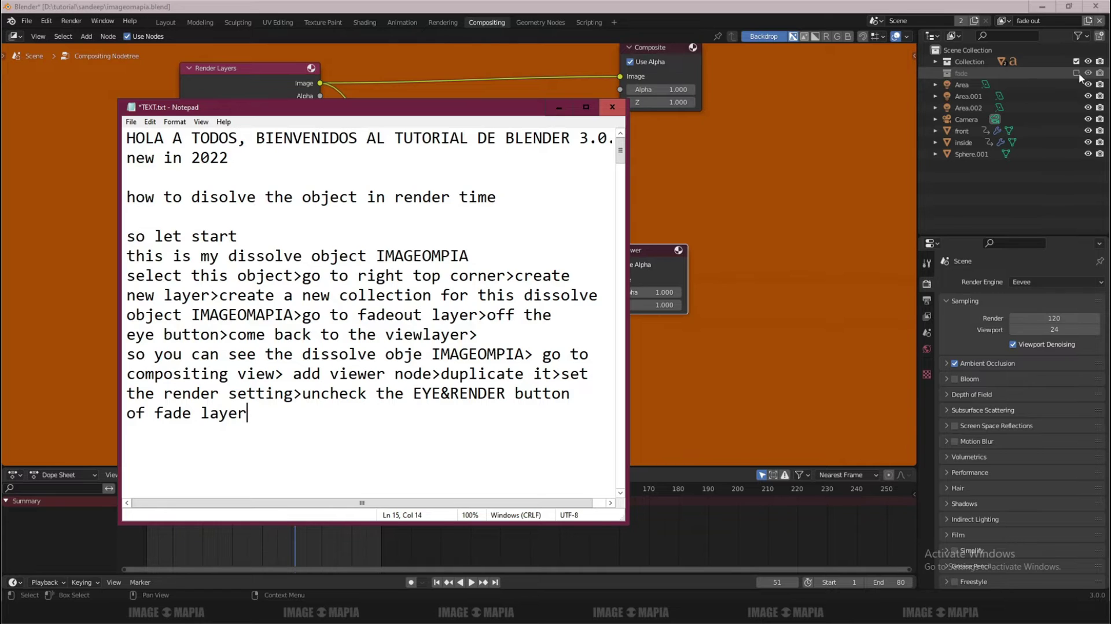
# Exclude the fade collection in the outliner, checking it in Layout, then return to Compositing.
pyautogui.click(1076, 74)
pyautogui.click(1076, 74)
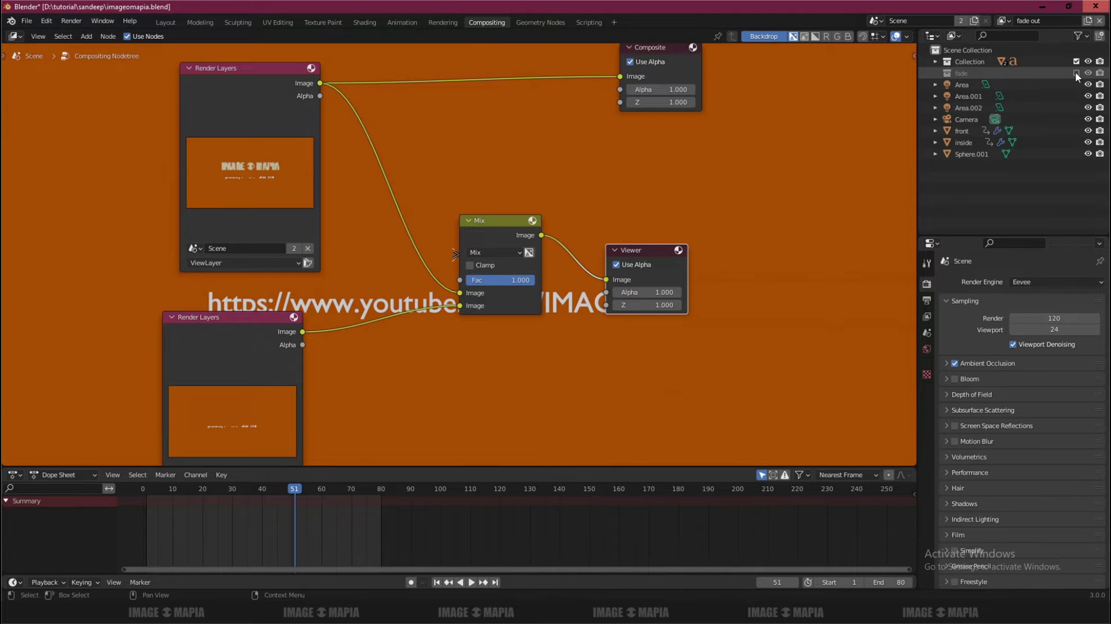
pyautogui.click(166, 22)
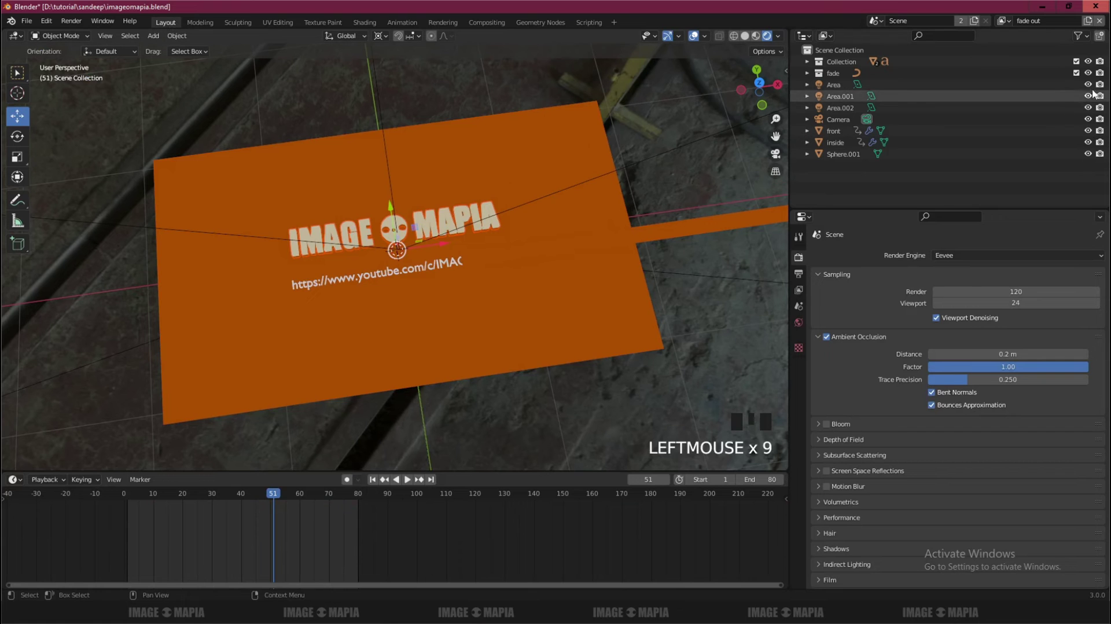
pyautogui.click(1076, 73)
pyautogui.click(1076, 73)
pyautogui.click(1076, 74)
pyautogui.click(1076, 73)
pyautogui.click(1076, 73)
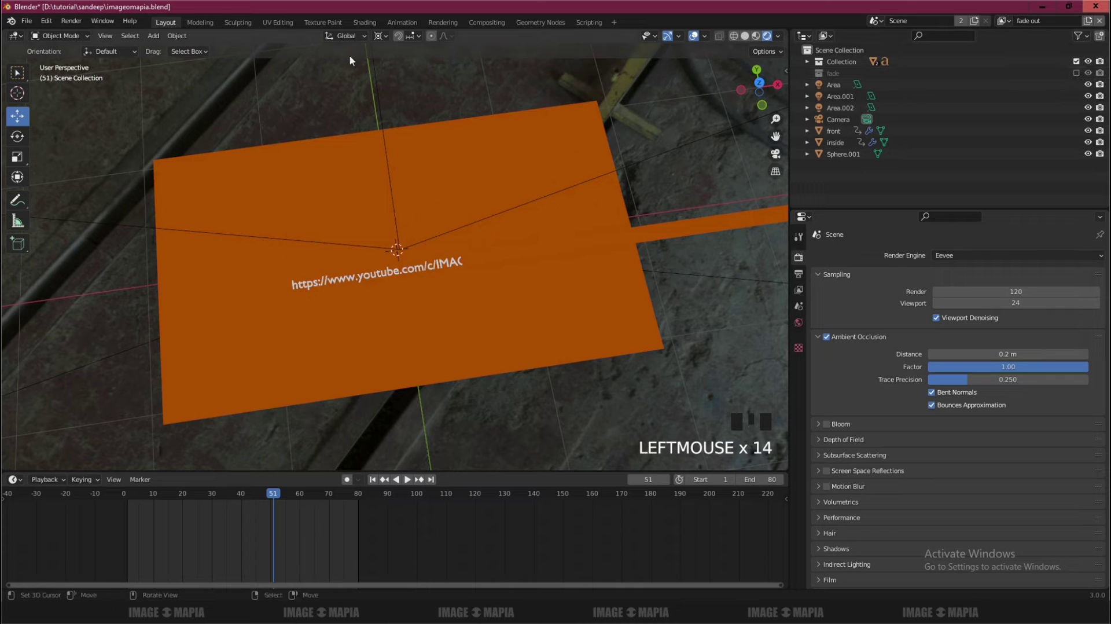
pyautogui.click(488, 26)
pyautogui.scroll(2, 471, 330)
pyautogui.scroll(2, 471, 330)
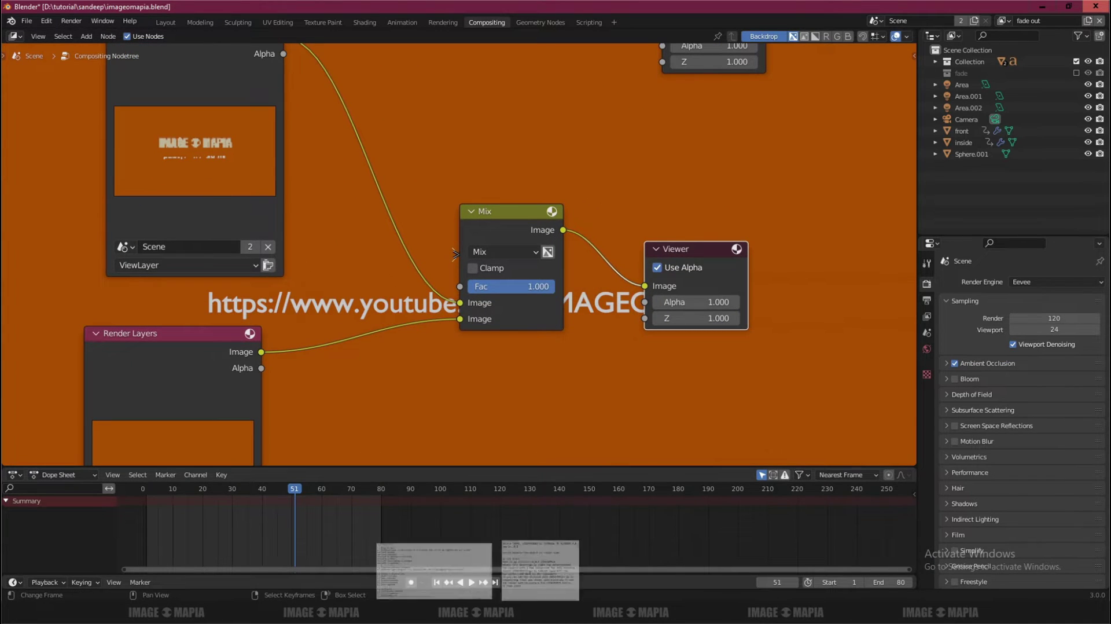
# Note 'click on render button of this render layer node', minimize the notes, and render the frame.
pyautogui.click(434, 570)
pyautogui.write('click on ')
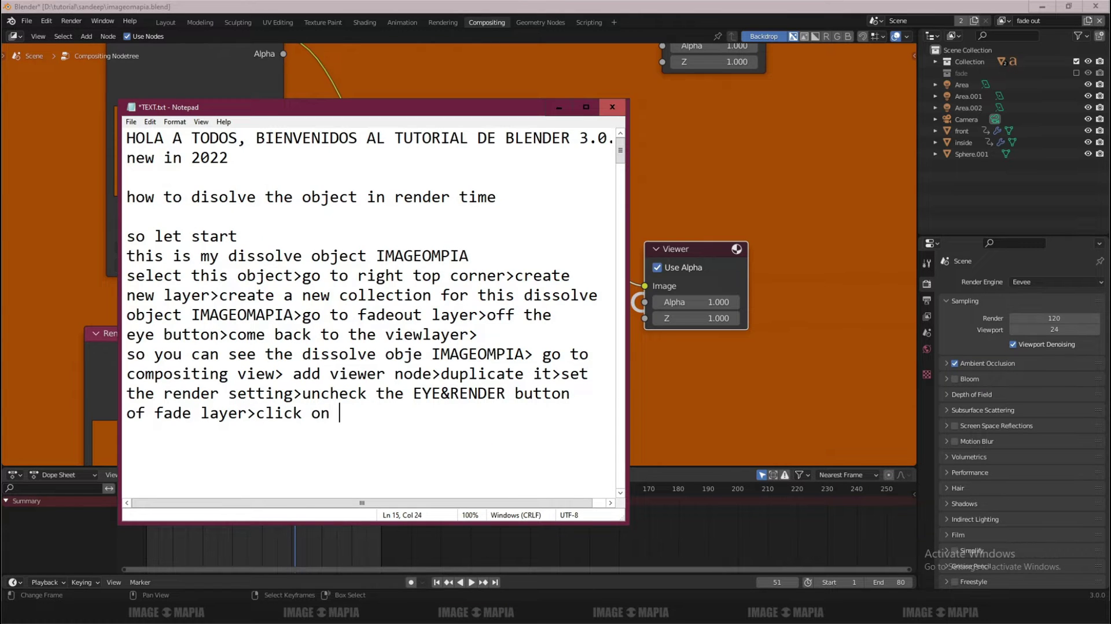
pyautogui.write('render button of ')
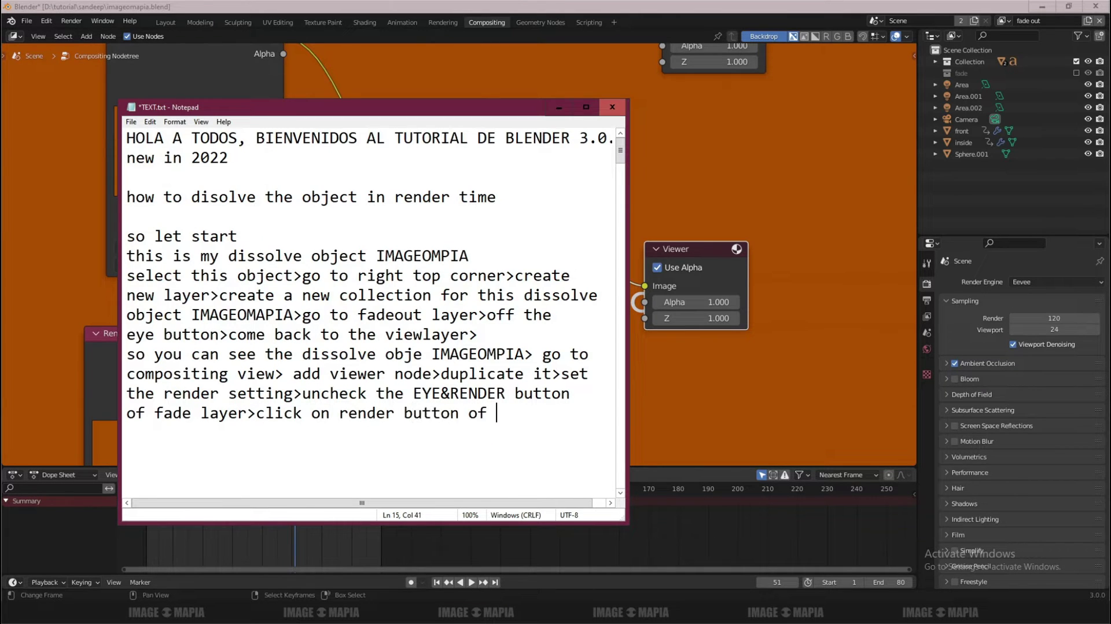
pyautogui.write('this')
pyautogui.moveTo(403, 108); pyautogui.dragTo(595, 112)
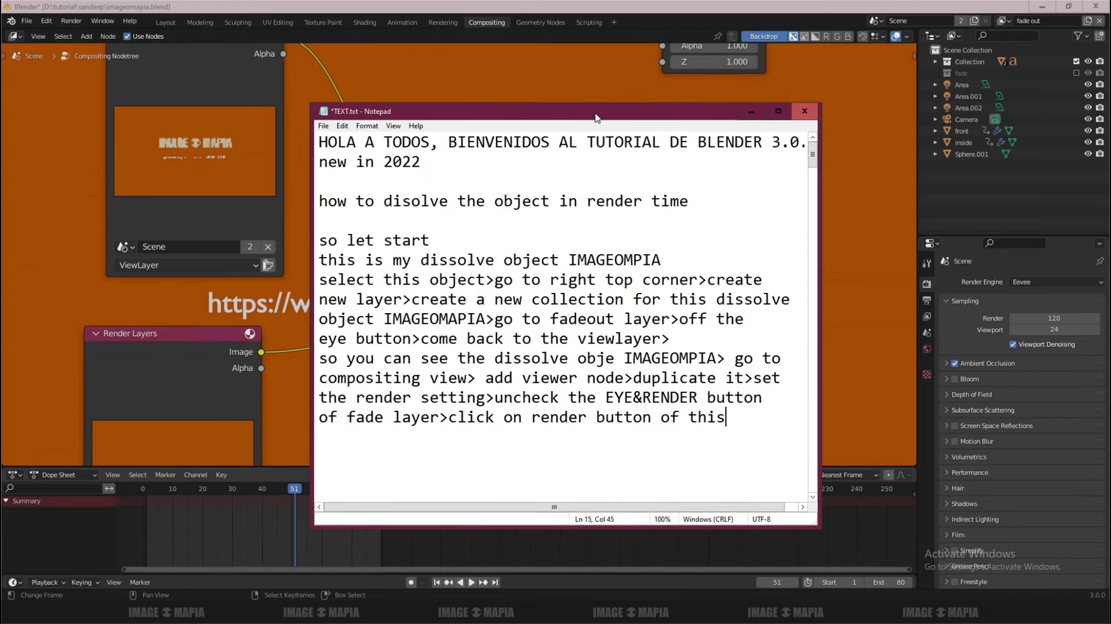
pyautogui.write(' rend')
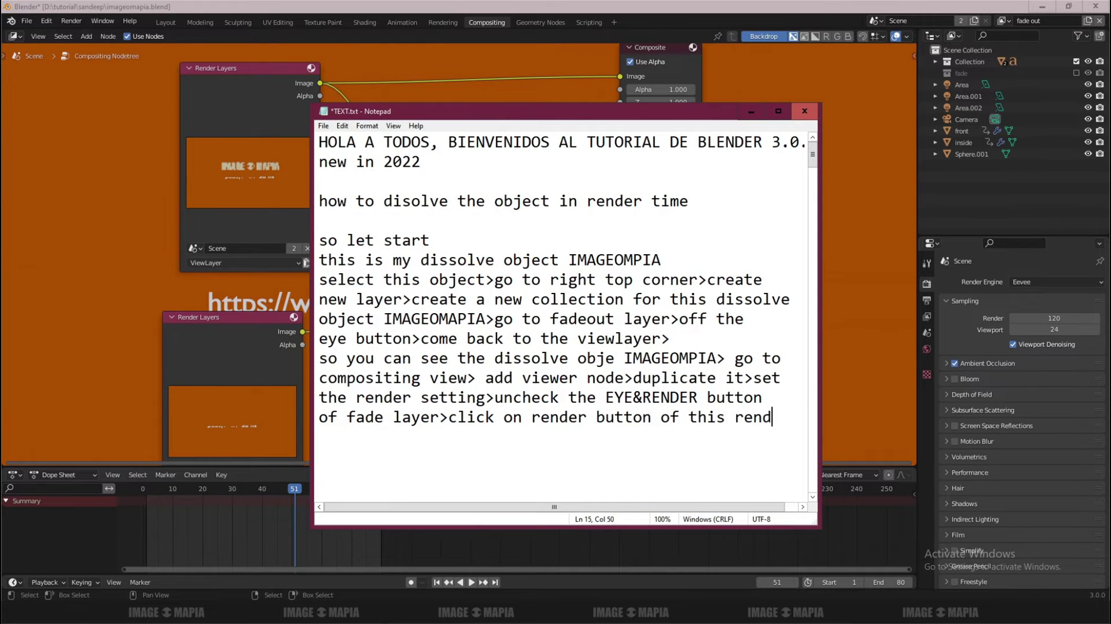
pyautogui.write('er')
pyautogui.press('Return')
pyautogui.write('layer node')
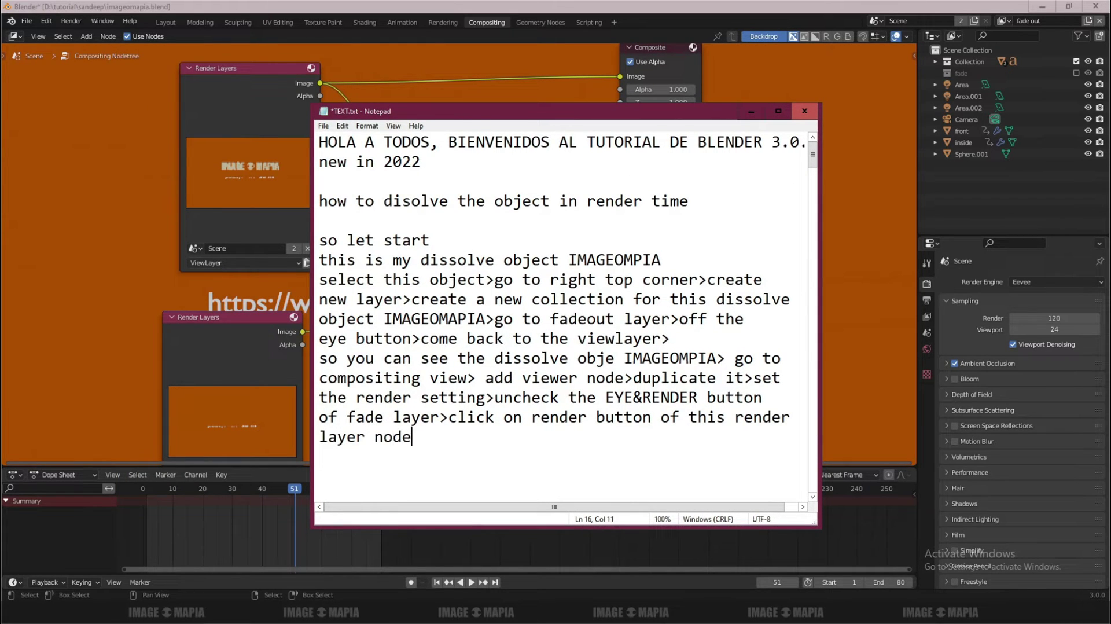
pyautogui.click(751, 112)
pyautogui.click(309, 263)
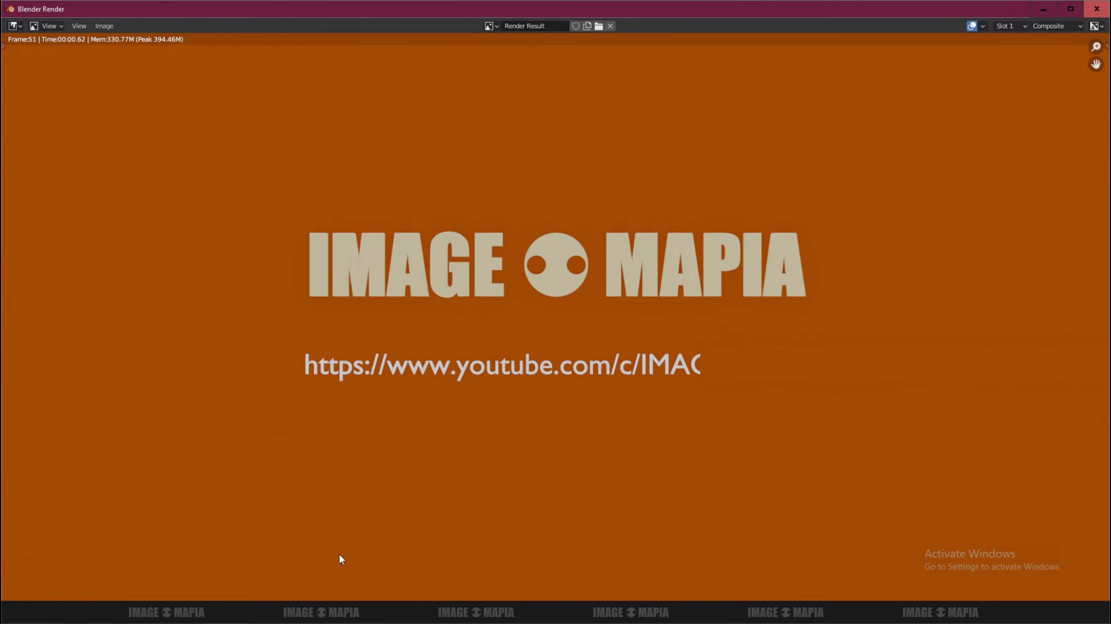
# Render the fade out Render Layers node at frame 51, closing each render result window.
pyautogui.press('Escape')
pyautogui.moveTo(308, 262); pyautogui.dragTo(310, 246, button='middle')
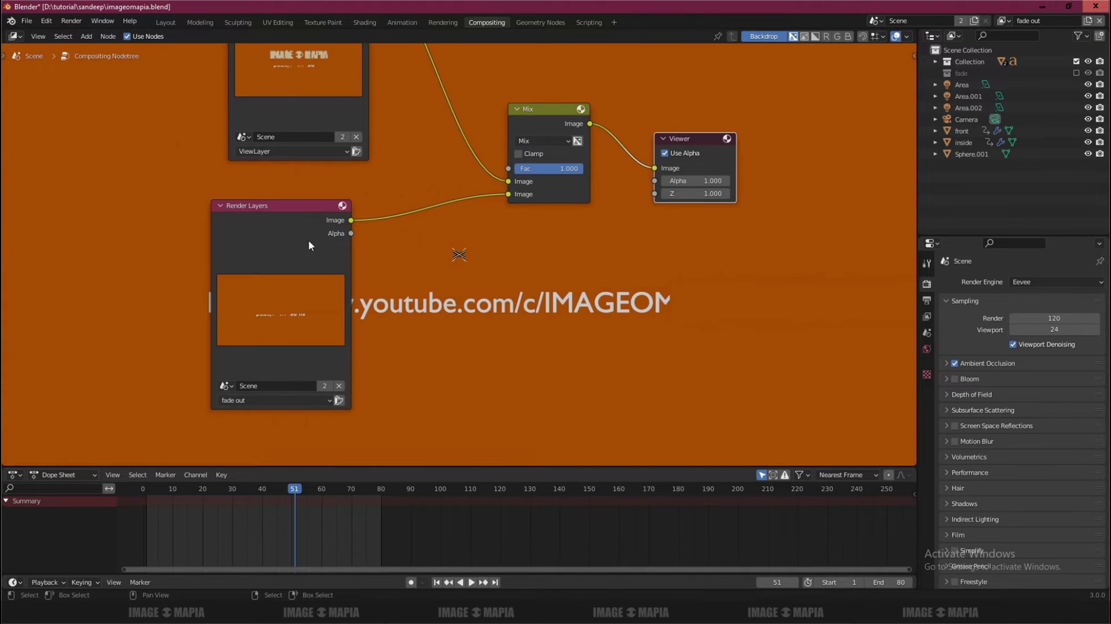
pyautogui.click(338, 400)
pyautogui.press('Escape')
pyautogui.moveTo(457, 252); pyautogui.dragTo(357, 311, button='middle')
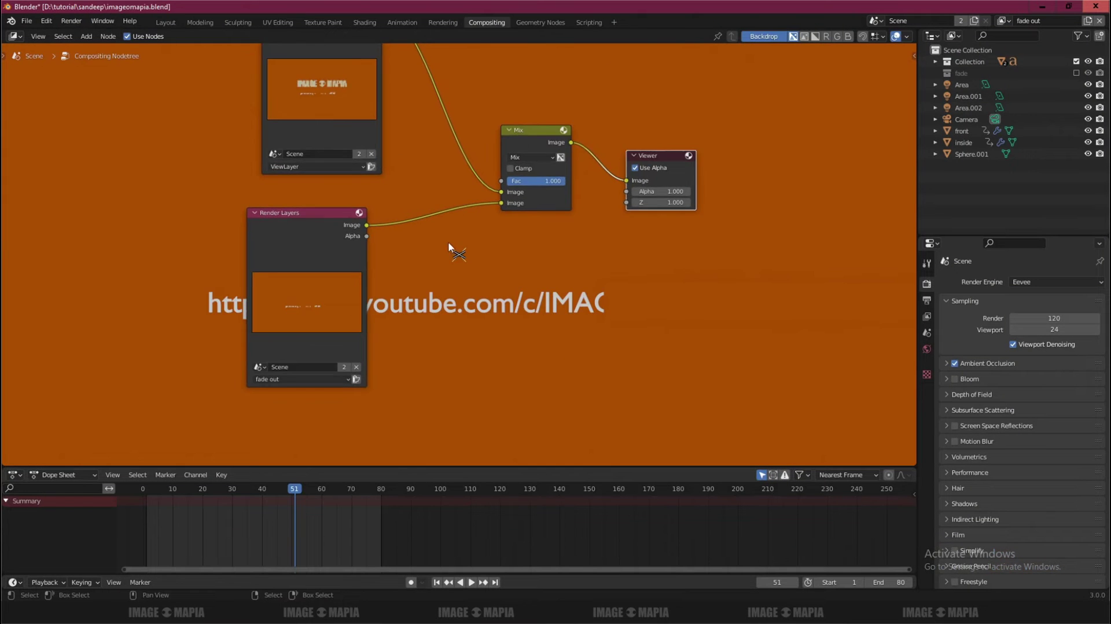
pyautogui.scroll(-1, 357, 312)
pyautogui.scroll(2, 357, 311)
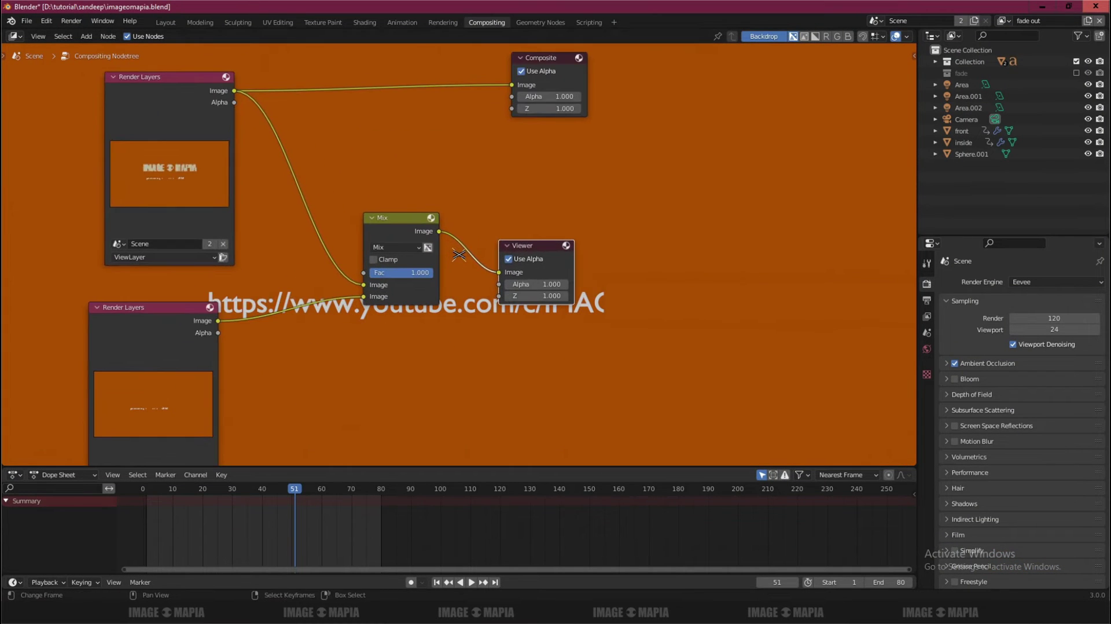
pyautogui.scroll(1, 385, 283)
pyautogui.scroll(-1, 384, 282)
# Append 'play with FAC >' to the notes, moving the window right to reveal the Mix node.
pyautogui.hotkey('alt', 'Tab')
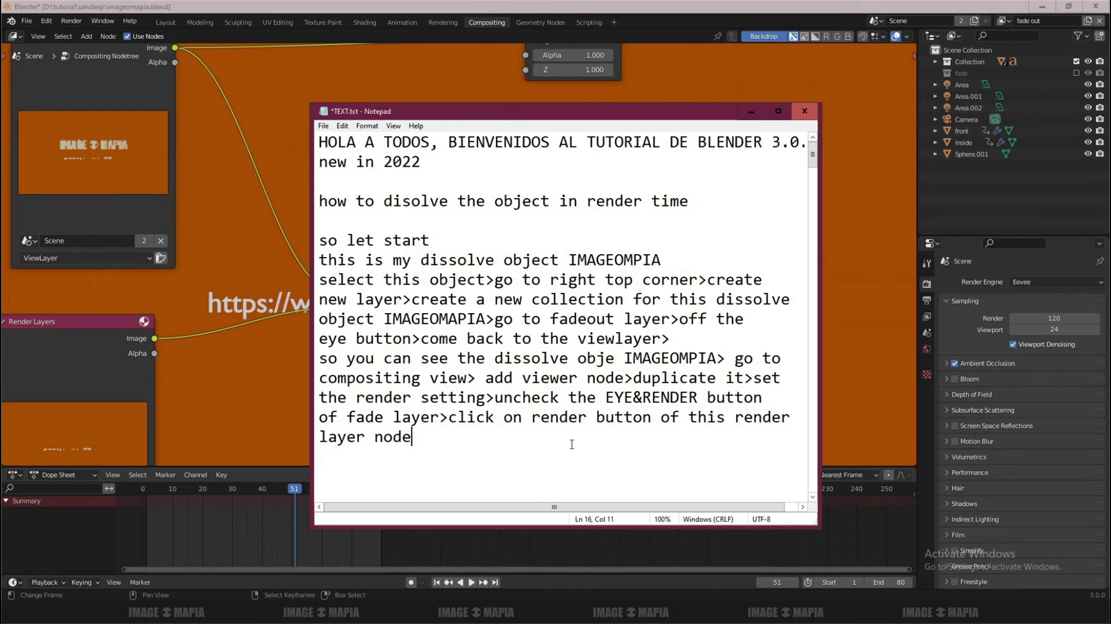
pyautogui.write('play with')
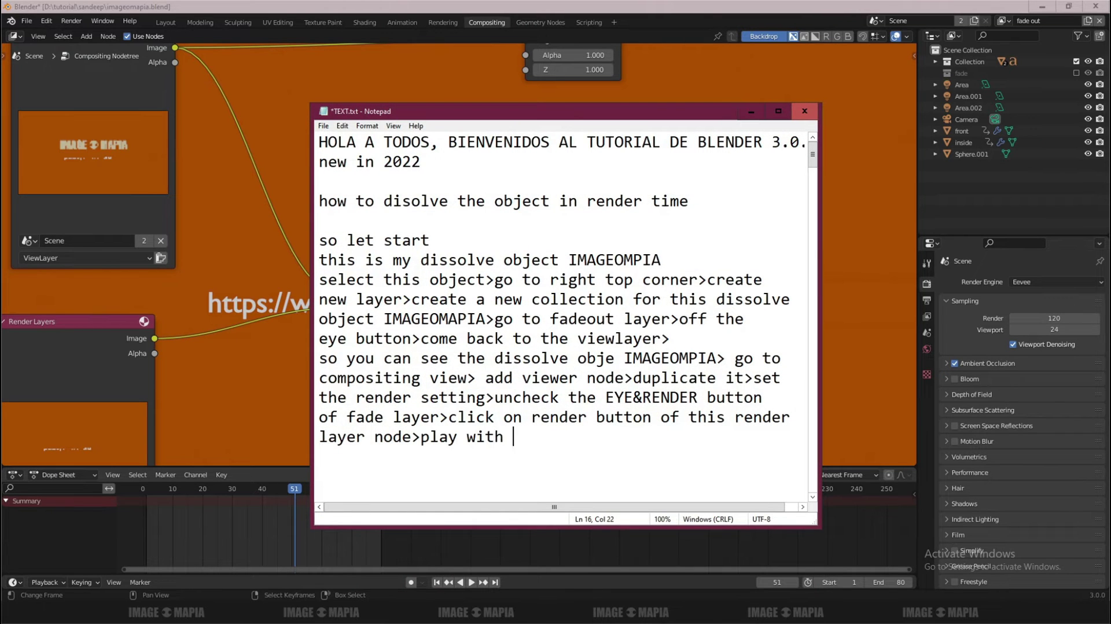
pyautogui.moveTo(458, 111); pyautogui.dragTo(621, 112)
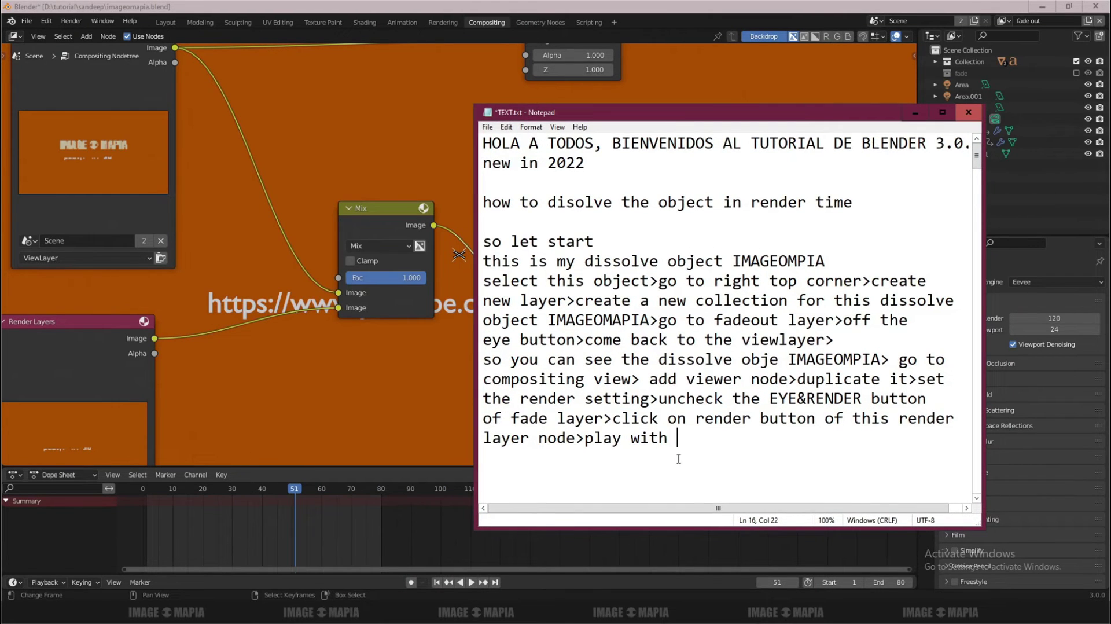
pyautogui.write('fac')
pyautogui.press('BackSpace')
pyautogui.press('BackSpace')
pyautogui.press('BackSpace')
pyautogui.write('FAC')
# Nudge the Mix node's Fac lower and zoom in on the Mix, Viewer and Composite nodes.
pyautogui.click(915, 112)
pyautogui.scroll(-2, 405, 261)
pyautogui.scroll(-1, 405, 260)
pyautogui.moveTo(434, 271); pyautogui.dragTo(432, 271)
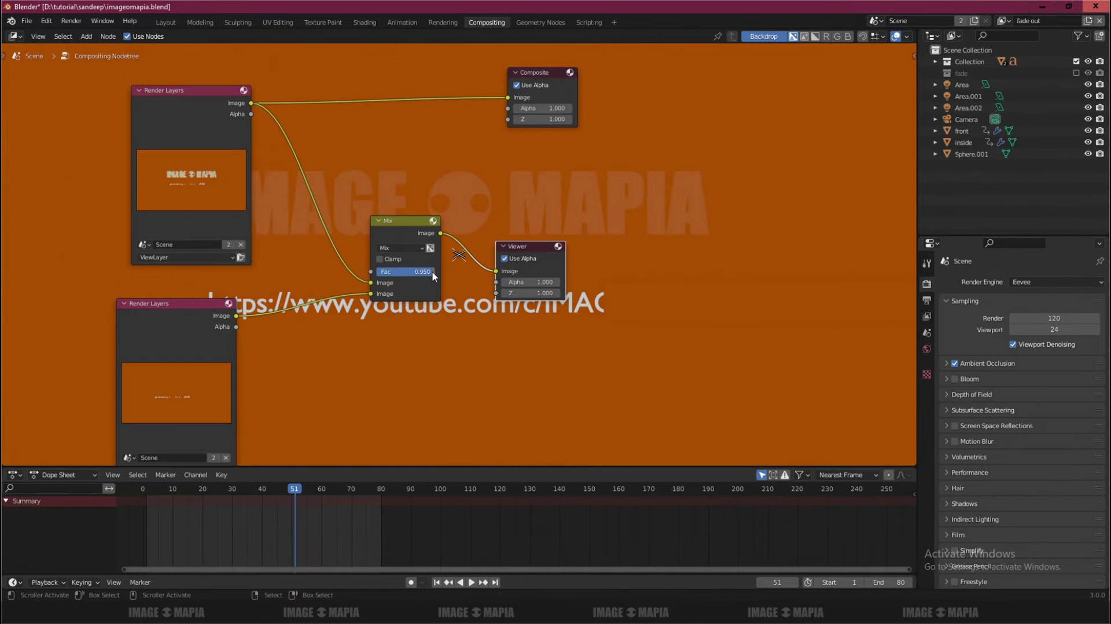
pyautogui.scroll(-2, 424, 270)
pyautogui.moveTo(408, 286); pyautogui.dragTo(310, 442, button='middle')
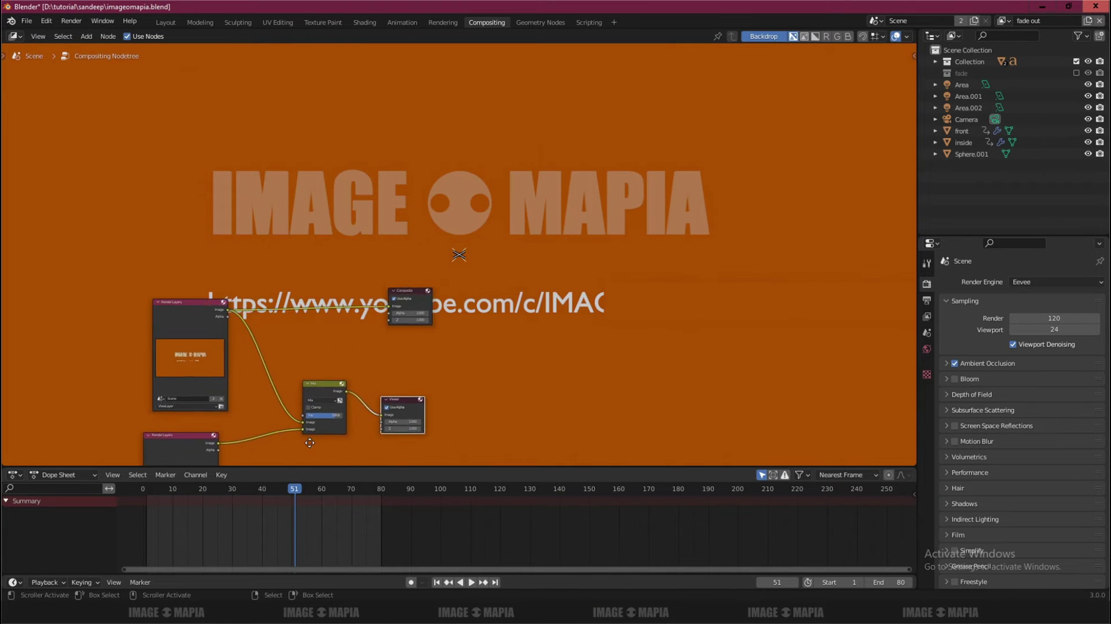
pyautogui.scroll(2, 310, 442)
pyautogui.moveTo(382, 301); pyautogui.dragTo(446, 234, button='middle')
pyautogui.scroll(2, 446, 234)
pyautogui.scroll(2, 323, 388)
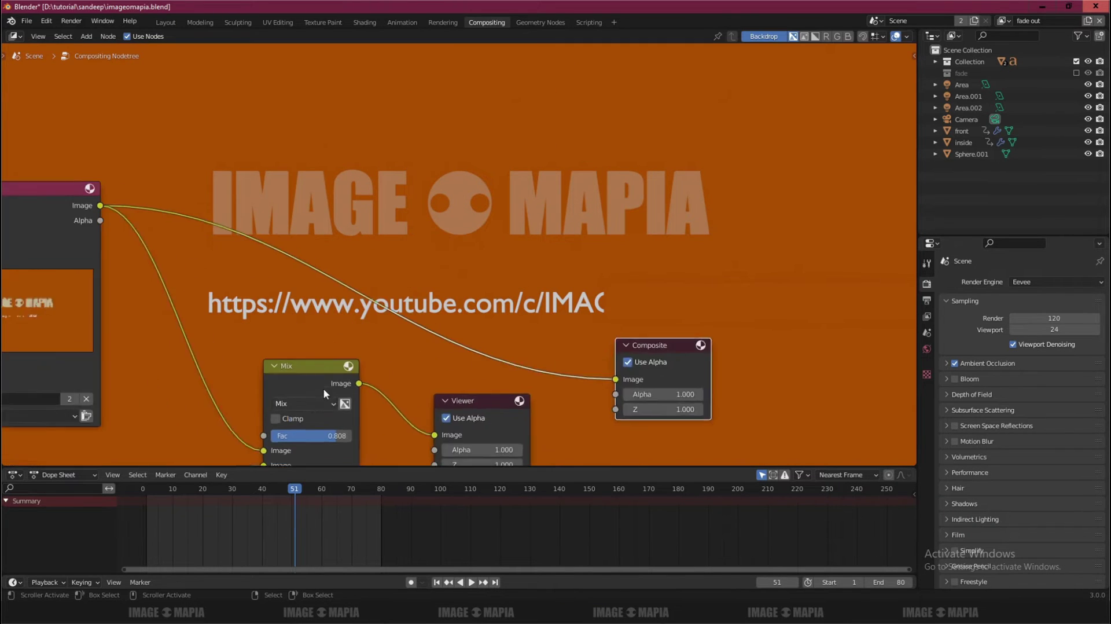
# Preview Mix Fac values, entering 0.167, then dragging it down to 0.000.
pyautogui.moveTo(323, 391); pyautogui.dragTo(348, 340, button='middle')
pyautogui.moveTo(367, 394); pyautogui.dragTo(357, 393)
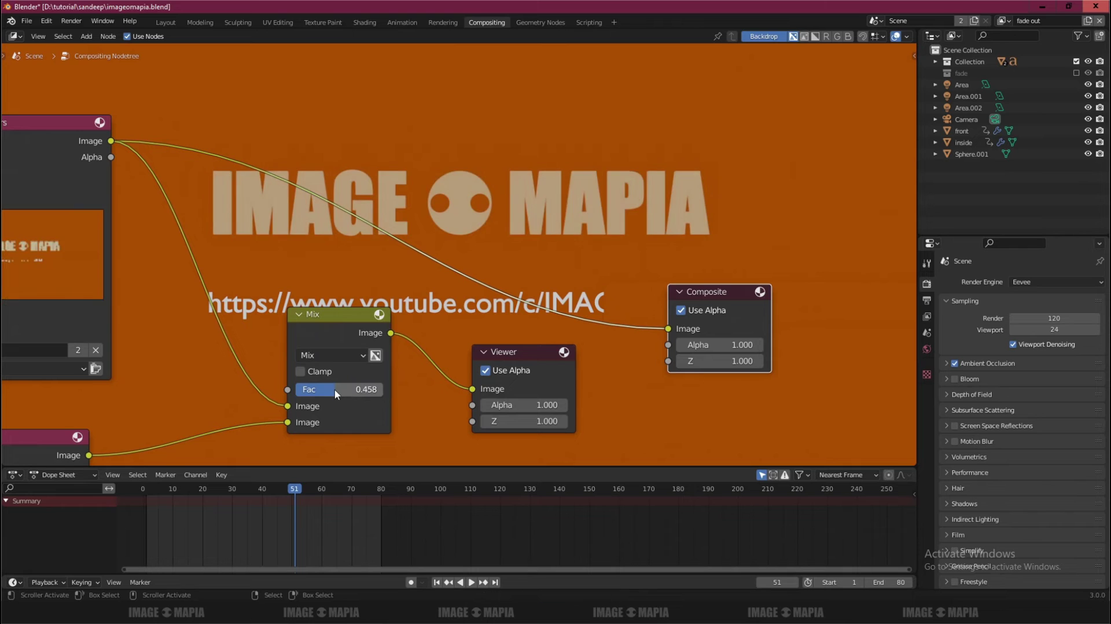
pyautogui.click(313, 389)
pyautogui.write('0.167')
pyautogui.press('Return')
pyautogui.moveTo(311, 393)
pyautogui.mouseDown()
pyautogui.moveTo(290, 394)
pyautogui.moveTo(382, 389)
pyautogui.mouseUp()
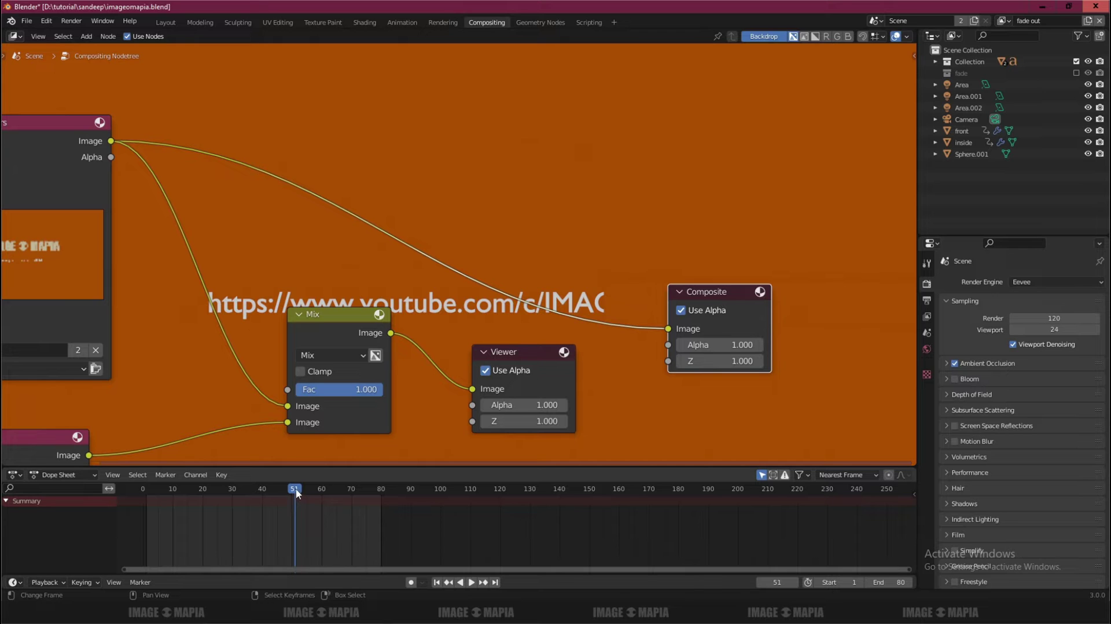
# Keyframe the Mix node's Fac at 1.000 on frame 40.
pyautogui.moveTo(296, 493); pyautogui.dragTo(263, 490)
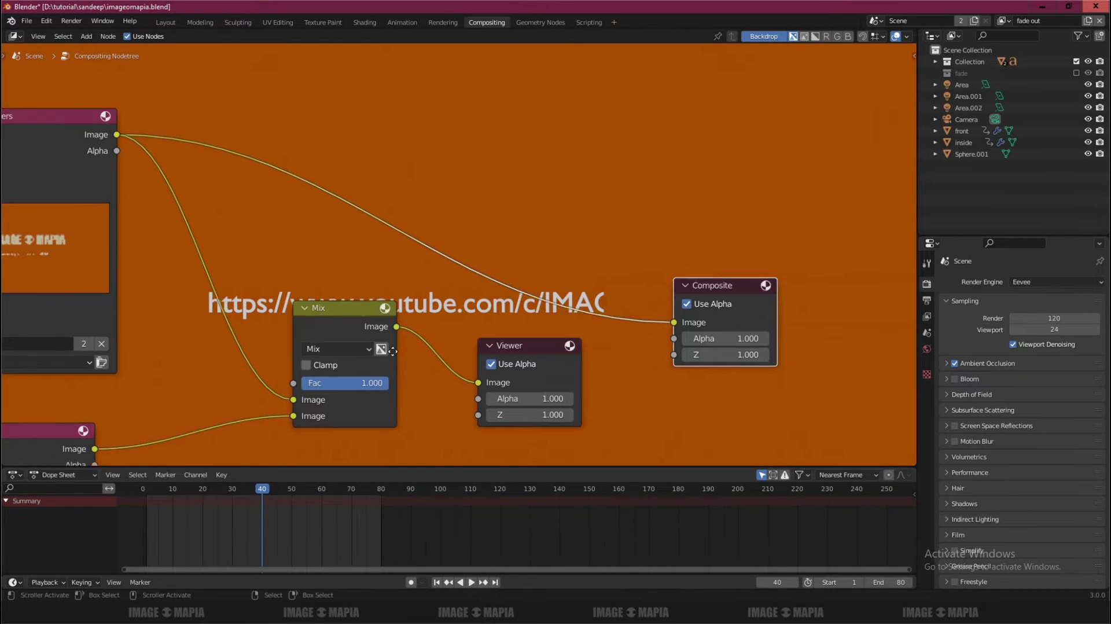
pyautogui.moveTo(344, 390); pyautogui.dragTo(387, 356, button='middle')
pyautogui.press('i')
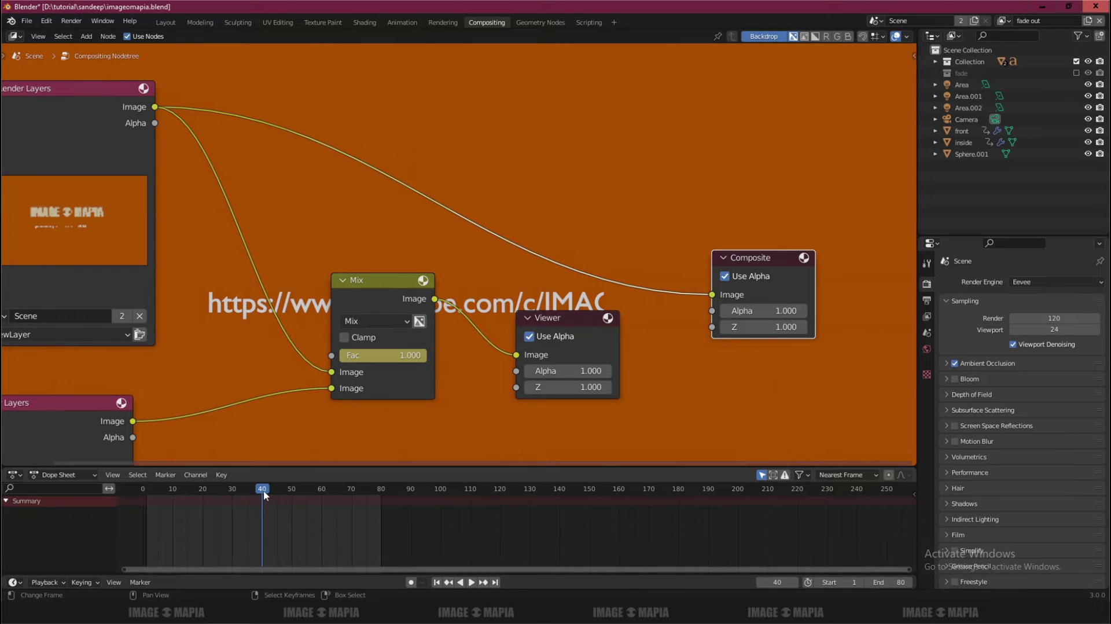
pyautogui.hotkey('alt', 'Tab')
# Note 'now set key press I', then move Blender's playhead to frame 60.
pyautogui.write('now')
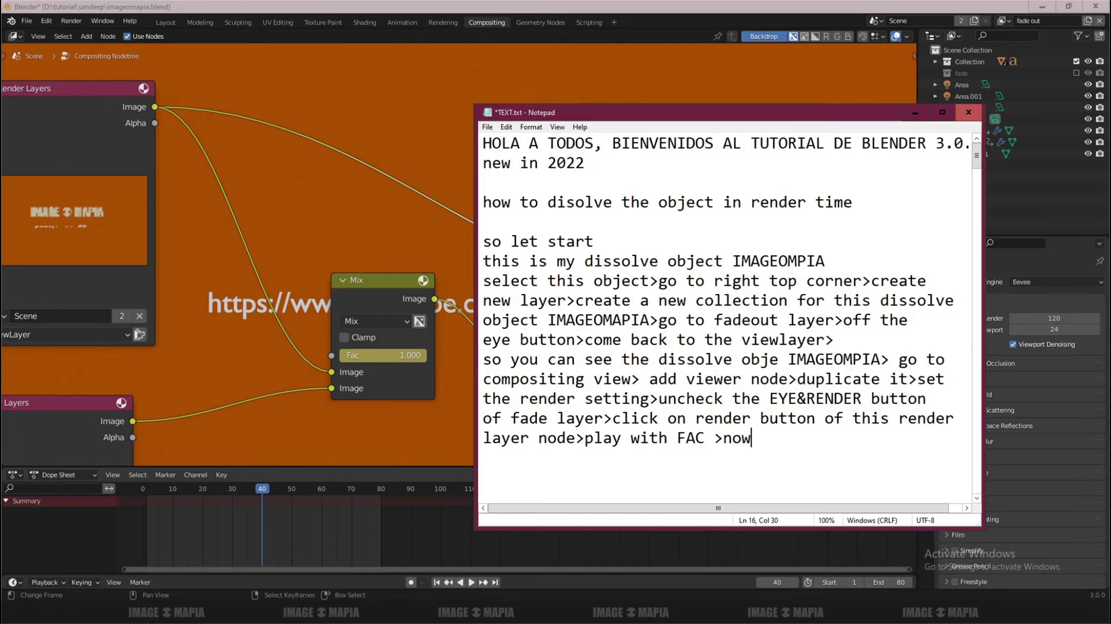
pyautogui.write(' set key ')
pyautogui.write('press I>')
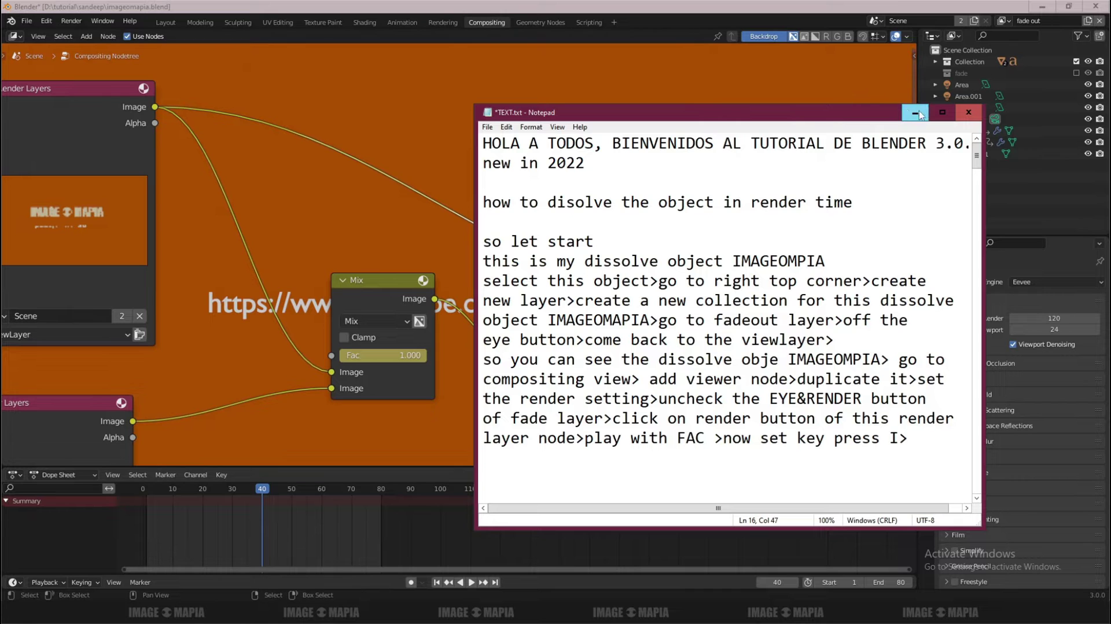
pyautogui.hotkey('alt', 'Tab')
pyautogui.press('space')
pyautogui.moveTo(263, 495); pyautogui.dragTo(322, 495)
# Keyframe Fac at 0.000 on frame 60, replacing the key, then scrub back to check the fade.
pyautogui.rightClick(344, 355)
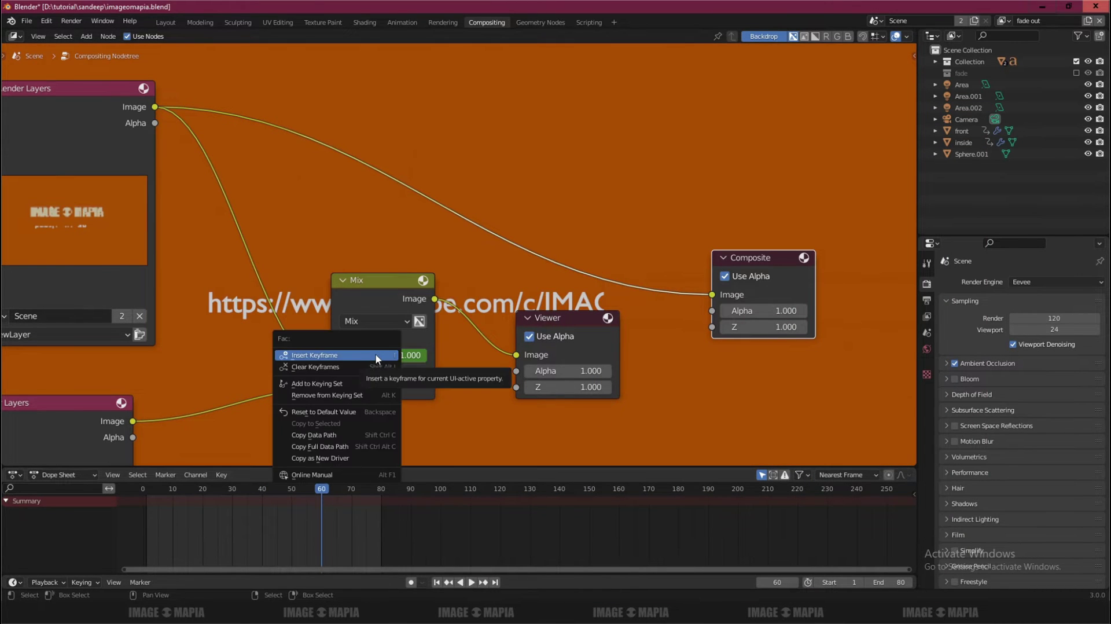
pyautogui.click(343, 355)
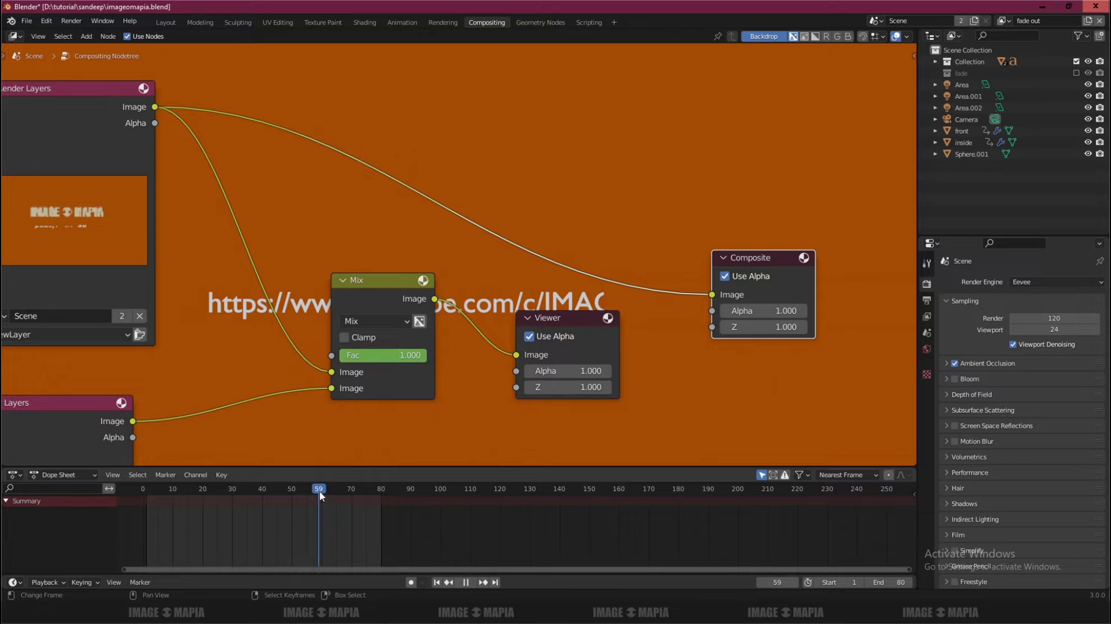
pyautogui.moveTo(419, 359); pyautogui.dragTo(325, 360)
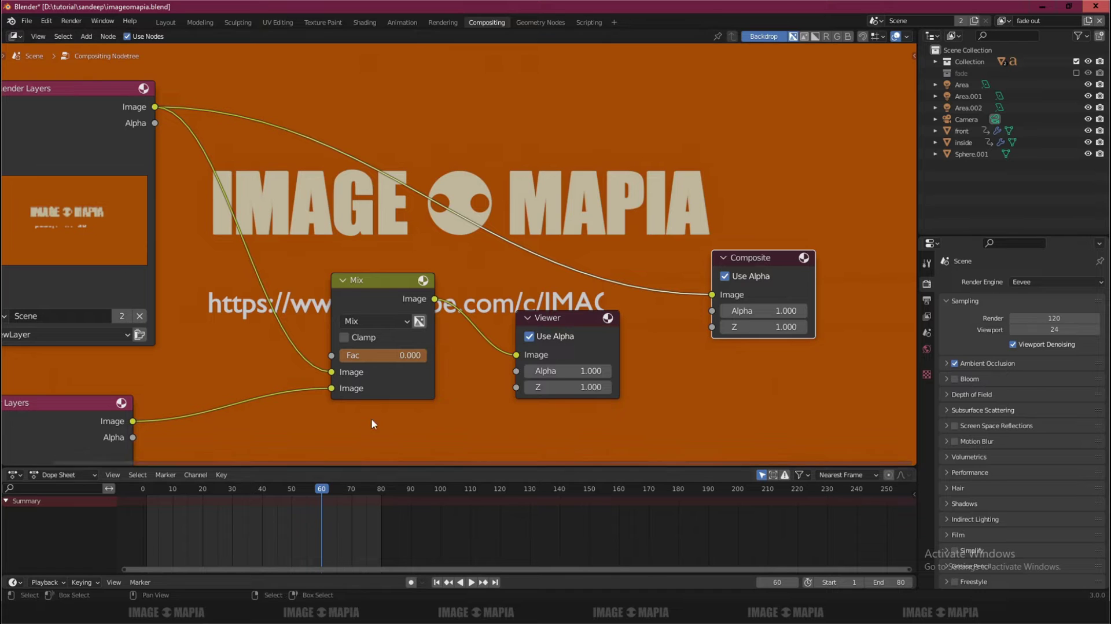
pyautogui.rightClick(385, 355)
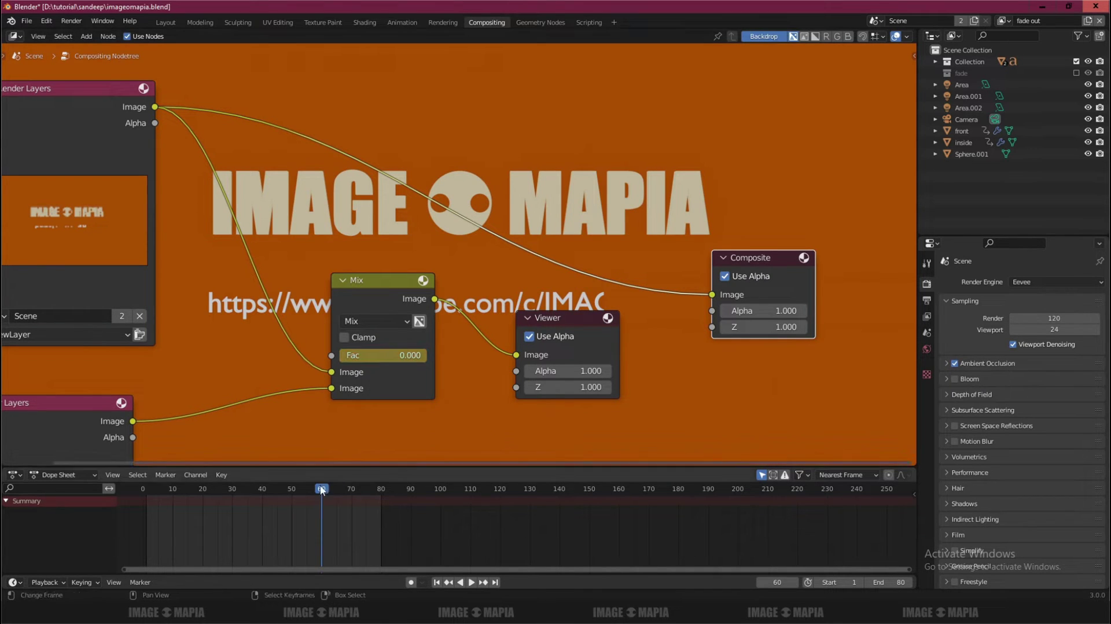
pyautogui.moveTo(321, 489)
pyautogui.mouseDown()
pyautogui.moveTo(278, 498)
pyautogui.moveTo(303, 496)
pyautogui.mouseUp()
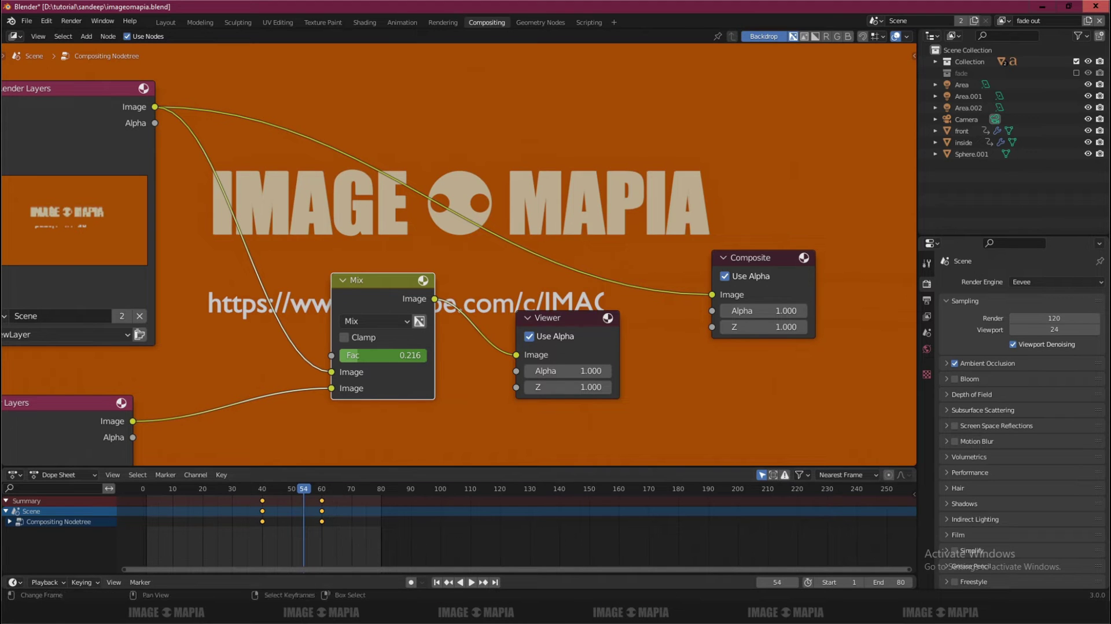
# Add the line 'select drop>press T' to the Notepad notes.
pyautogui.hotkey('alt', 'Tab')
pyautogui.write('ELE')
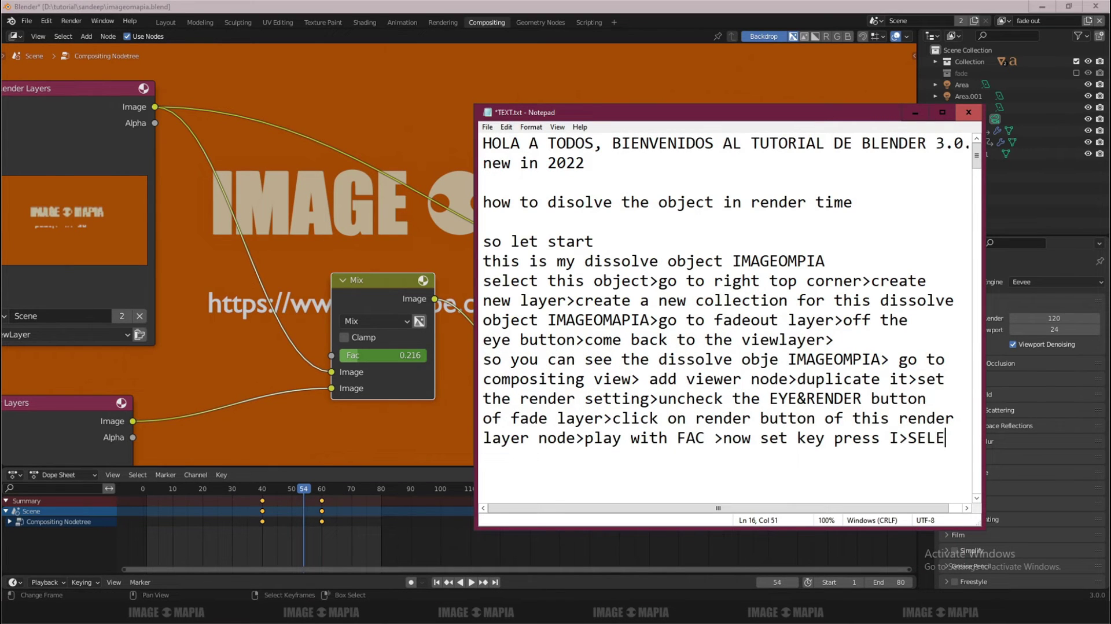
pyautogui.press('BackSpace')
pyautogui.press('BackSpace')
pyautogui.press('BackSpace')
pyautogui.write('SELE')
pyautogui.press('BackSpace')
pyautogui.press('BackSpace')
pyautogui.press('BackSpace')
pyautogui.write('select drop')
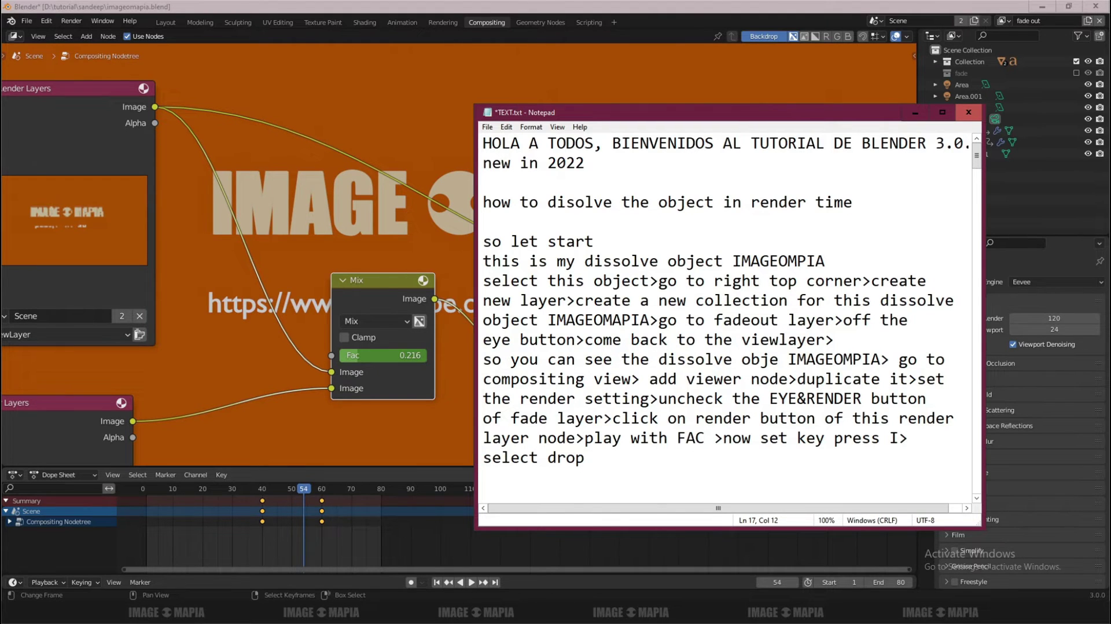
pyautogui.write('>press T')
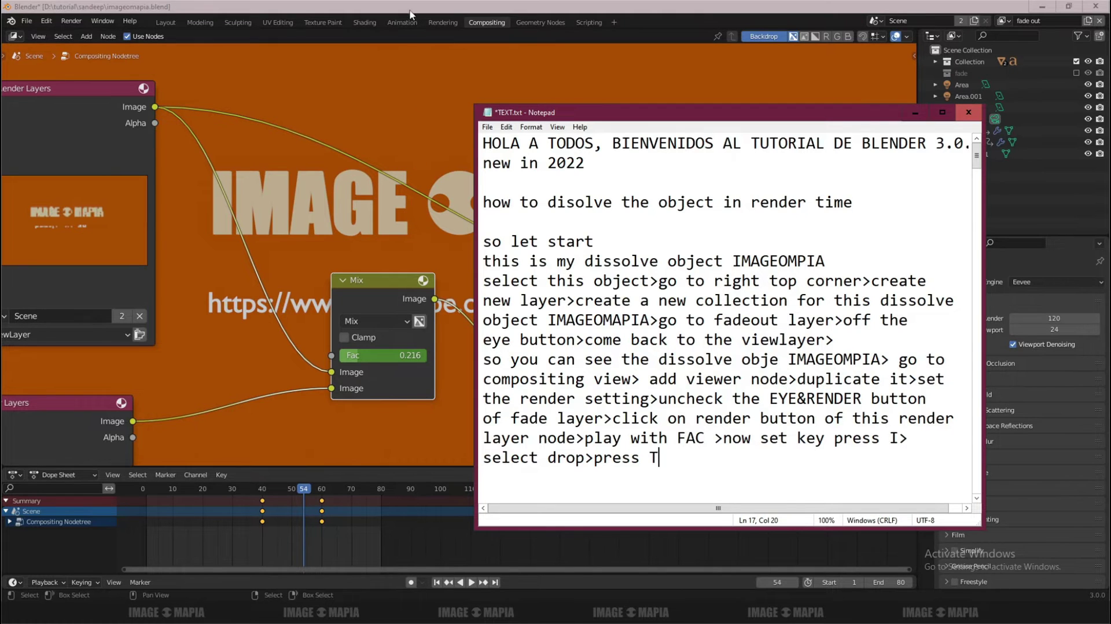
# Set the Fac keyframes in Blender's Dope Sheet to Linear interpolation.
pyautogui.click(306, 540)
pyautogui.press('t')
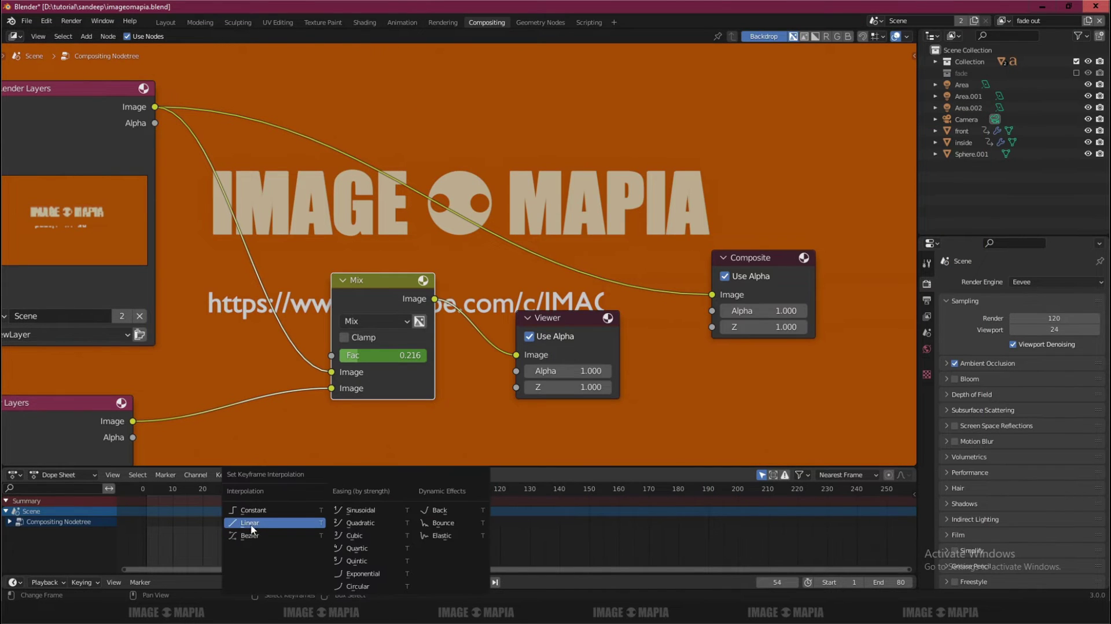
pyautogui.click(255, 524)
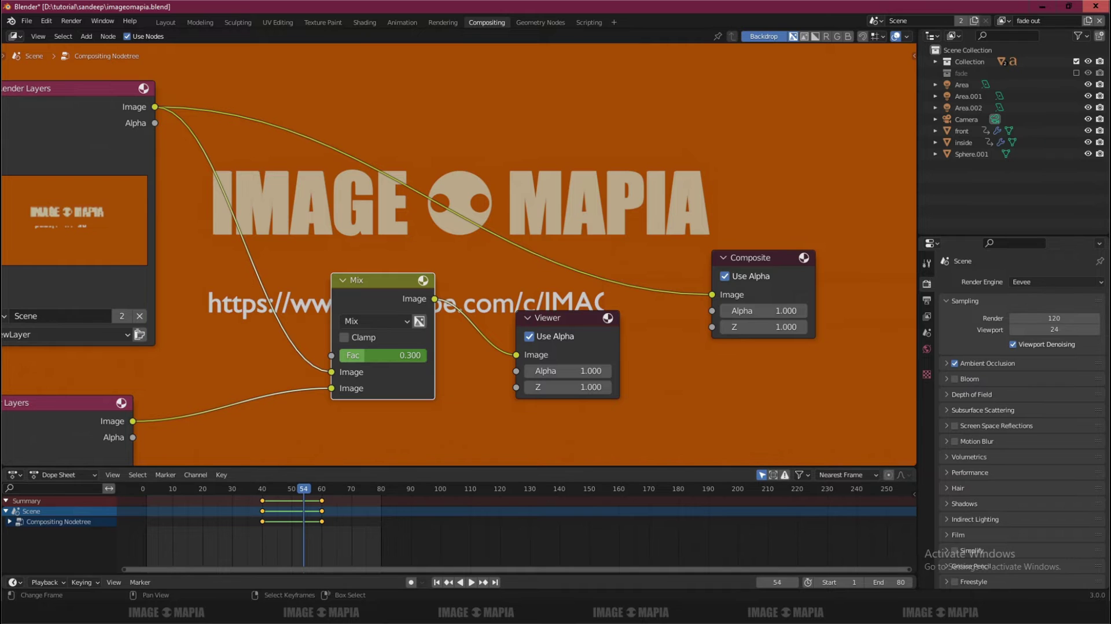
pyautogui.click(645, 530)
pyautogui.write('select drop>press T>')
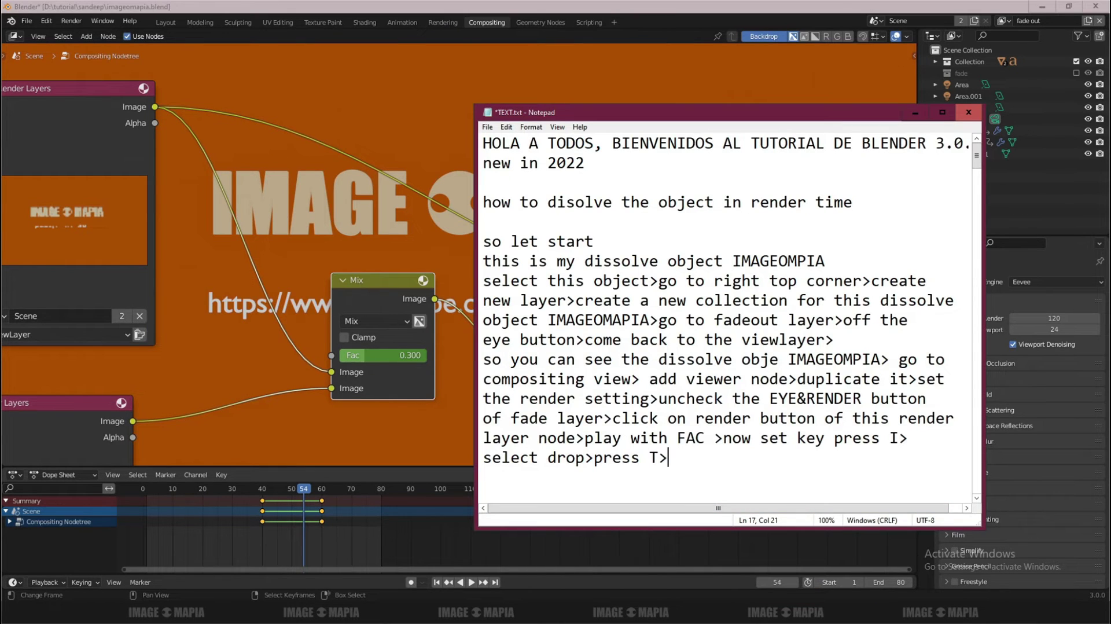
# Append 'select linear>now press render animation button' to the end of the notes.
pyautogui.write('SELE')
pyautogui.press('BackSpace')
pyautogui.press('BackSpace')
pyautogui.press('BackSpace')
pyautogui.press('BackSpace')
pyautogui.write('select line')
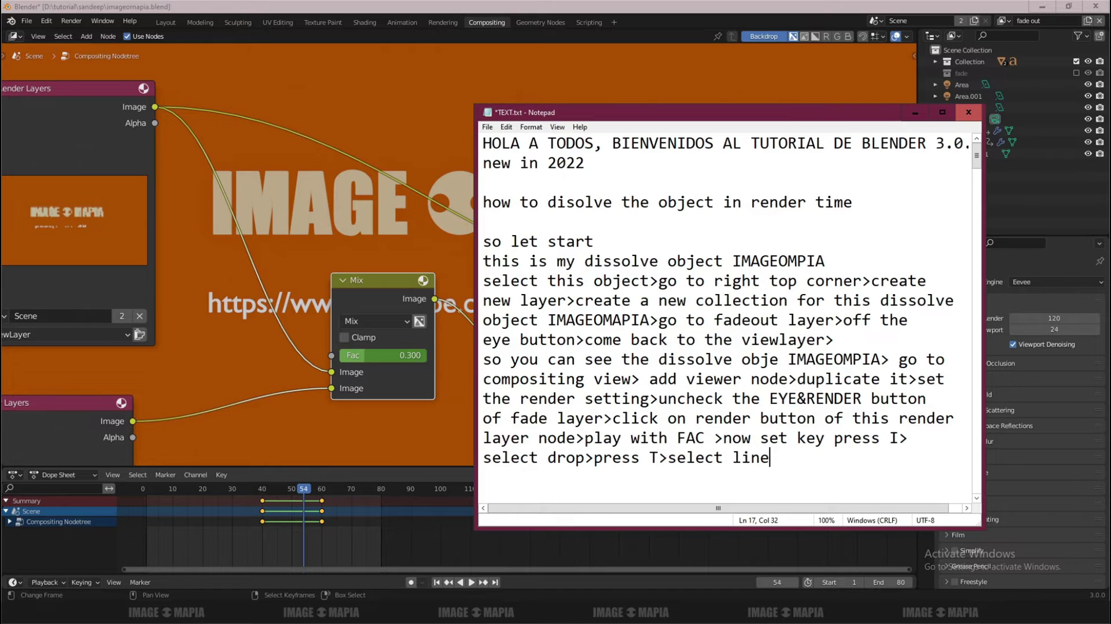
pyautogui.write('ar>')
pyautogui.write('now play')
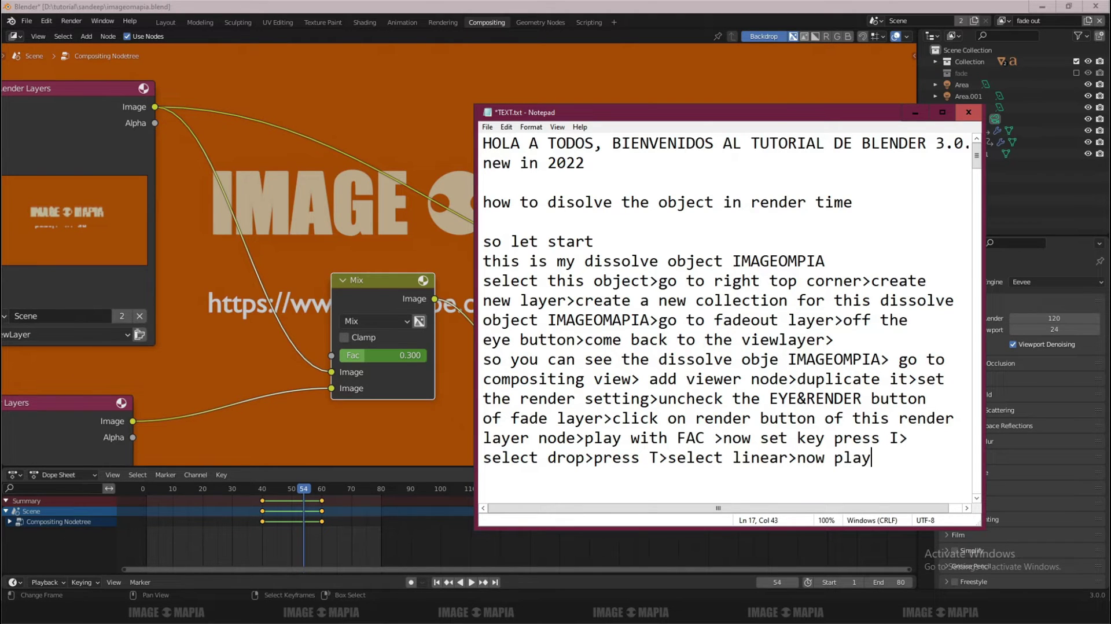
pyautogui.press('BackSpace')
pyautogui.press('BackSpace')
pyautogui.press('BackSpace')
pyautogui.write('press')
pyautogui.write('render animat')
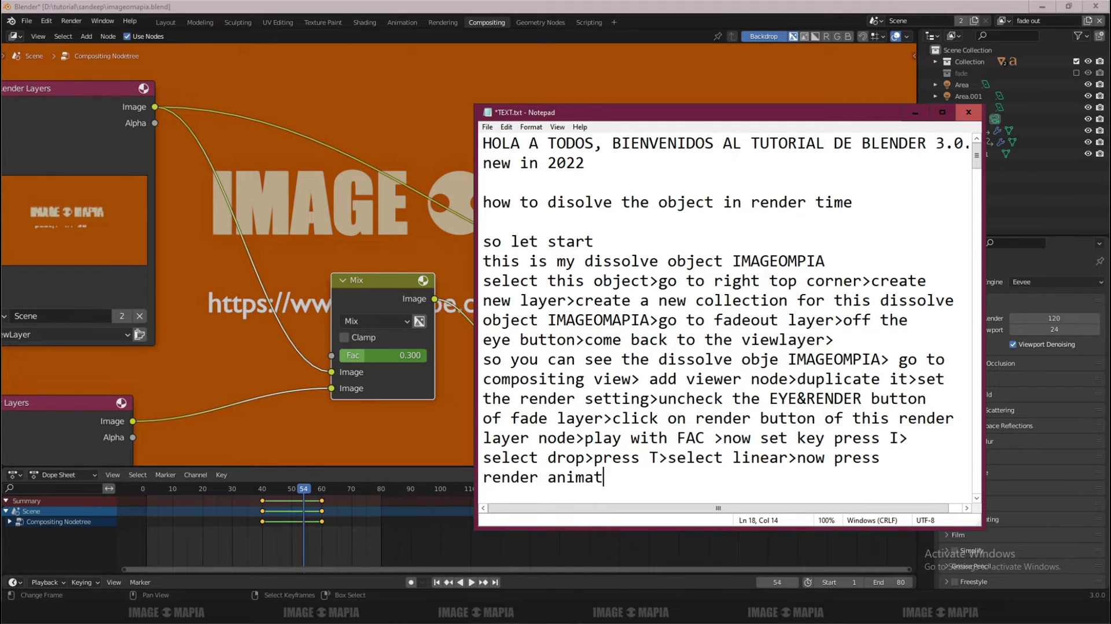
pyautogui.write('ion button')
# Scrub Blender's timeline to preview the fade, then stop playback.
pyautogui.click(189, 125)
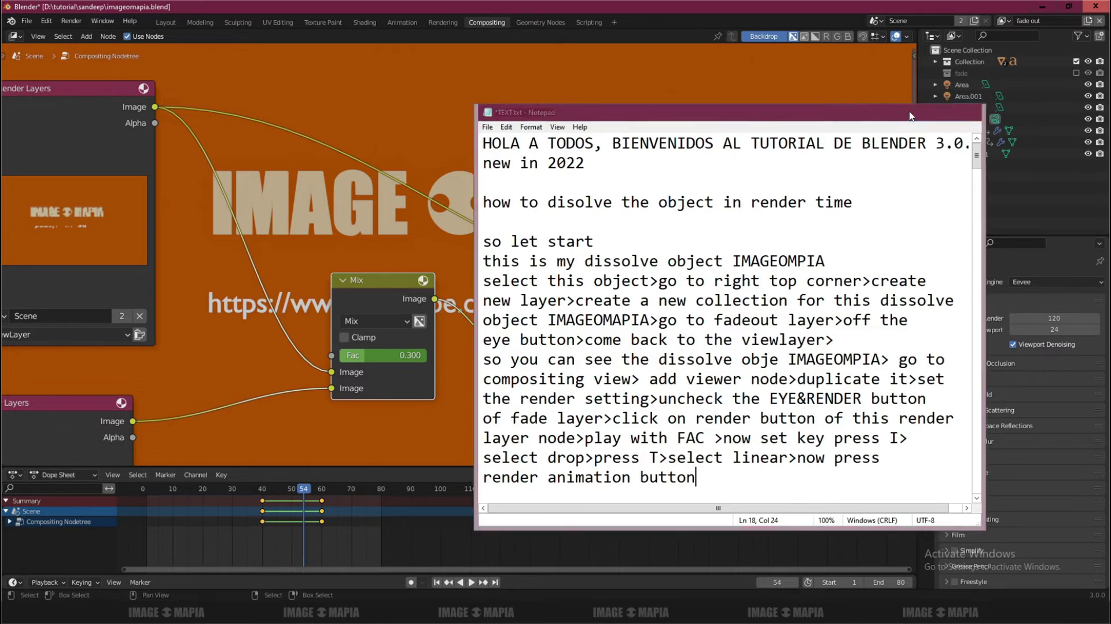
pyautogui.click(71, 21)
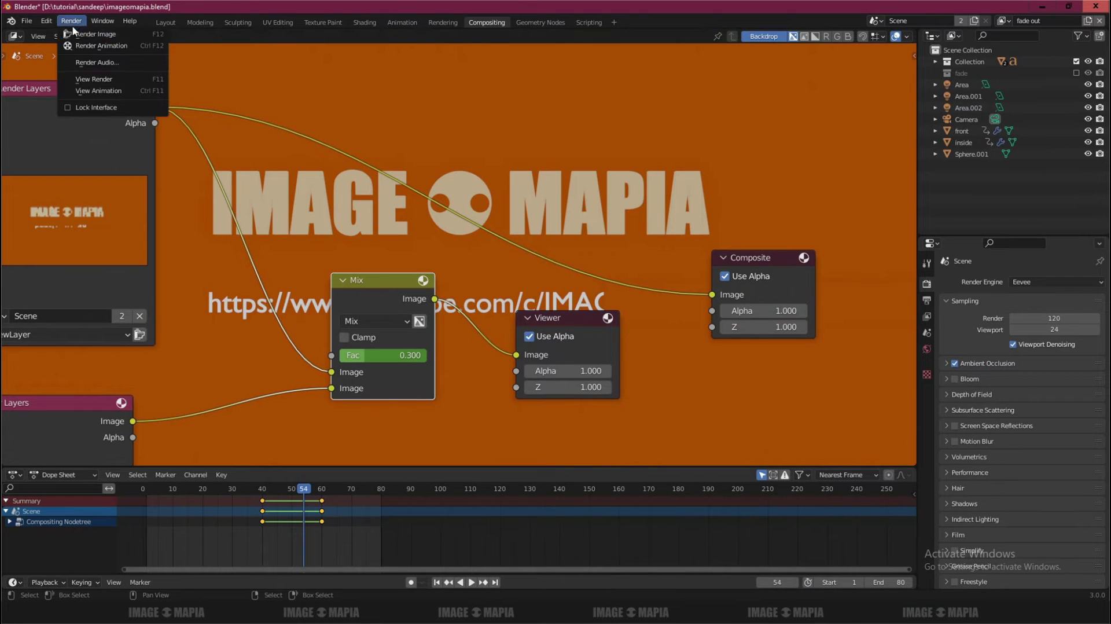
pyautogui.moveTo(290, 491); pyautogui.dragTo(313, 498)
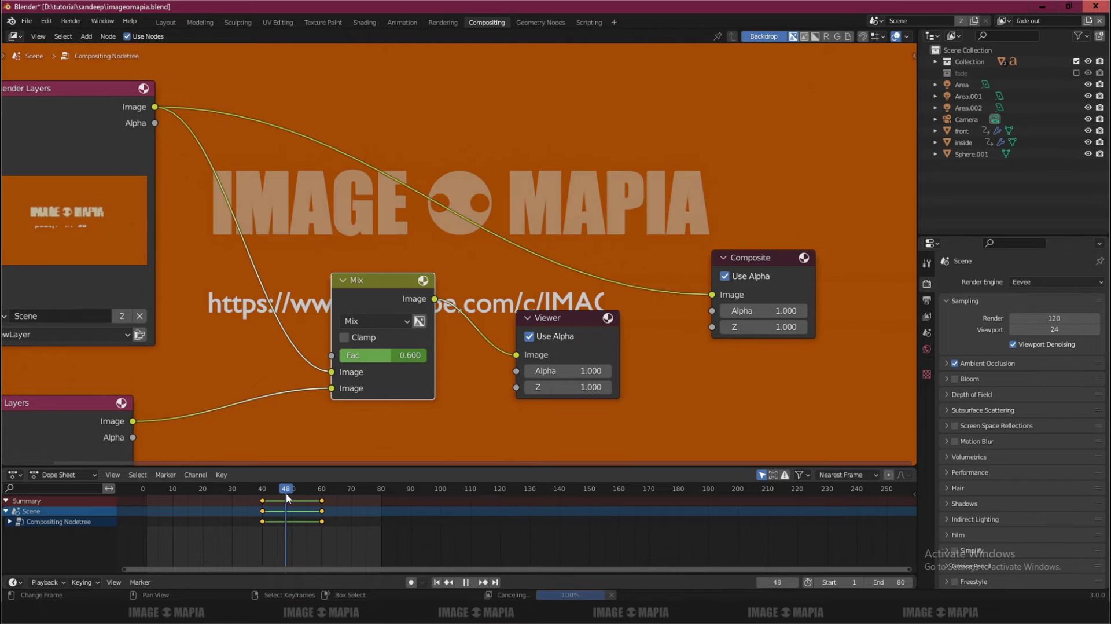
pyautogui.press('Escape')
pyautogui.scroll(-1, 359, 382)
pyautogui.scroll(-3, 359, 382)
pyautogui.scroll(-1, 363, 421)
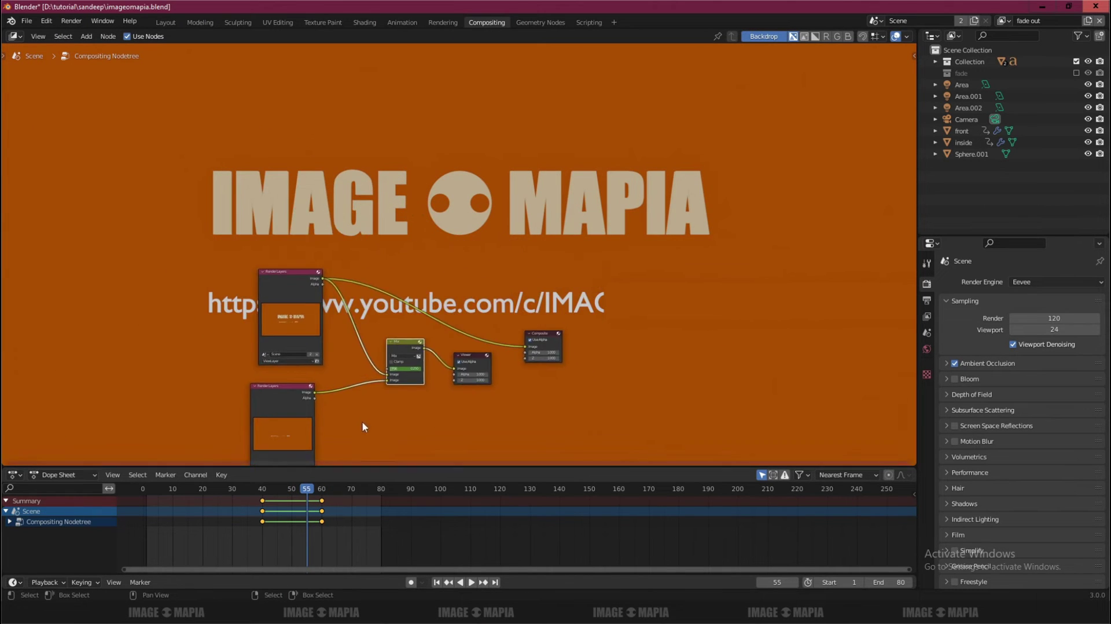
pyautogui.scroll(-1, 362, 421)
# Replay the fade-out from an earlier frame, stop at frame 52, and return to Notepad.
pyautogui.click(282, 499)
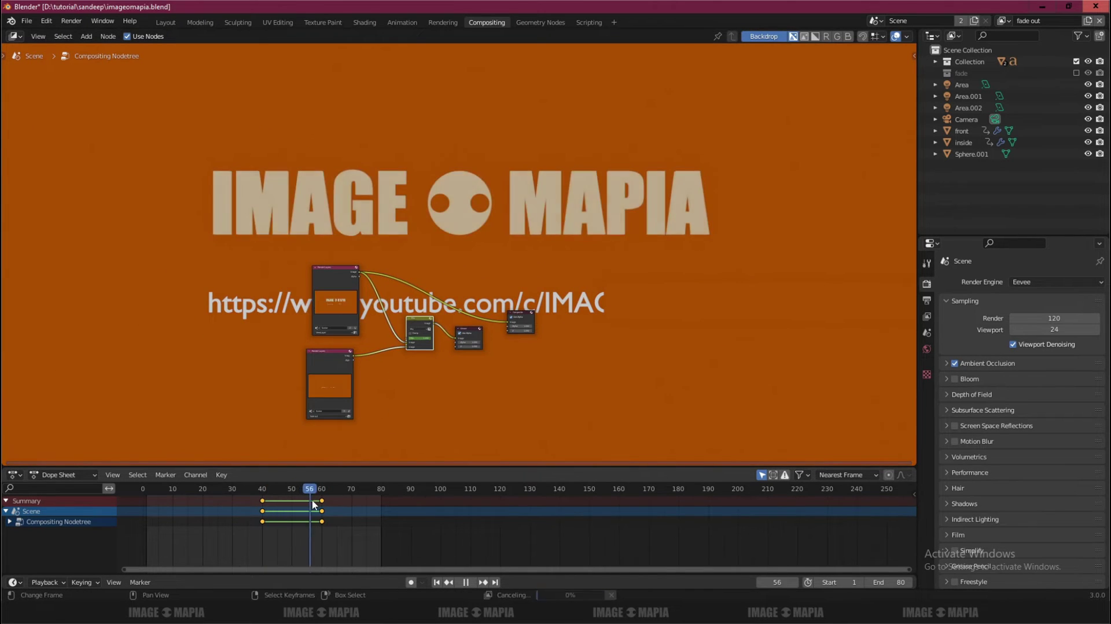
pyautogui.click(272, 505)
pyautogui.press('space')
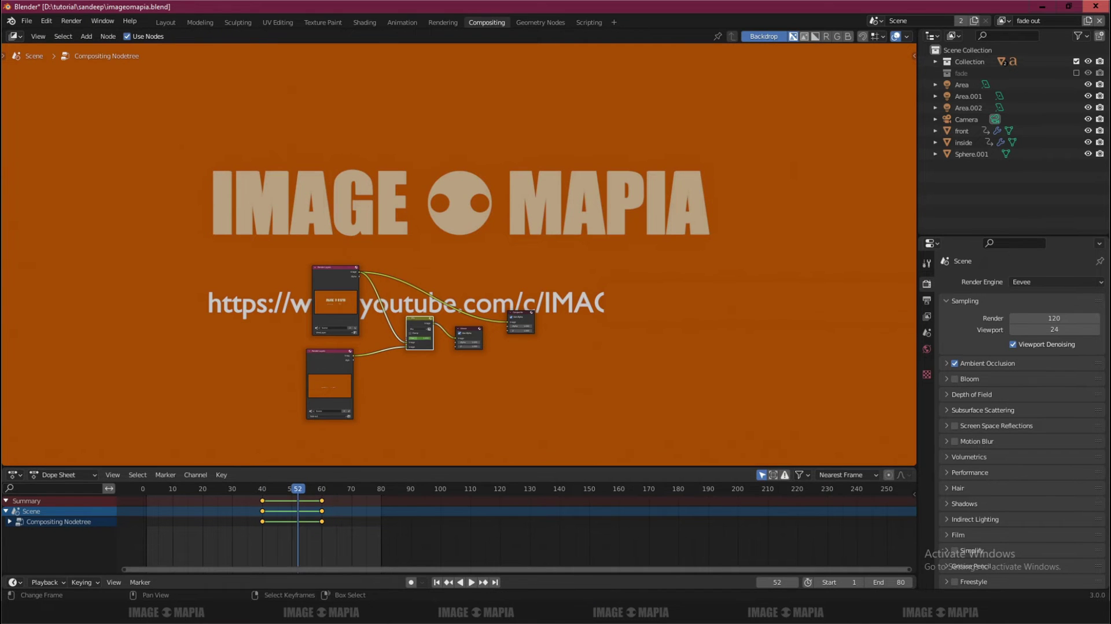
pyautogui.hotkey('alt', 'Tab')
pyautogui.scroll(-1, 736, 440)
# Add the line 'gracias por ver', then view frame 20 through Blender's camera.
pyautogui.press('Return')
pyautogui.press('Return')
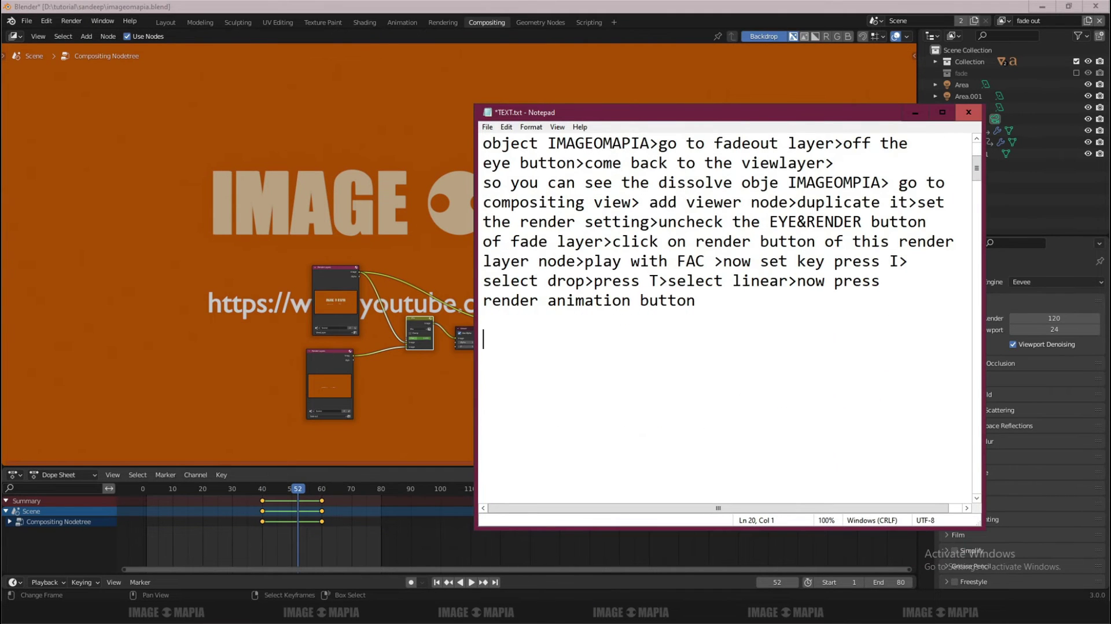
pyautogui.write('gracias por ver')
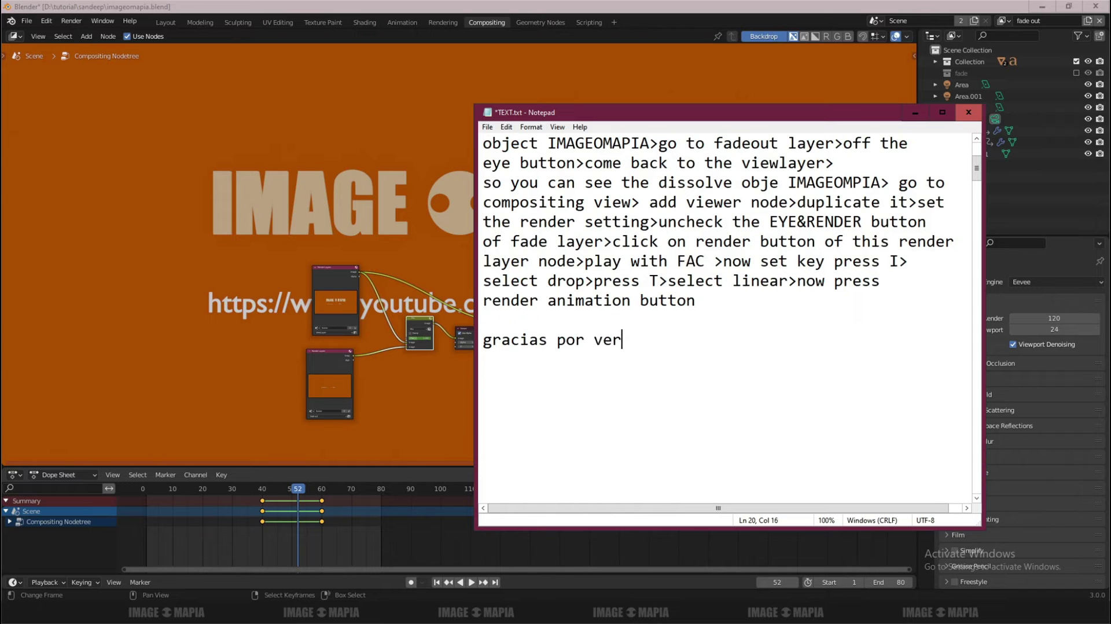
pyautogui.click(914, 112)
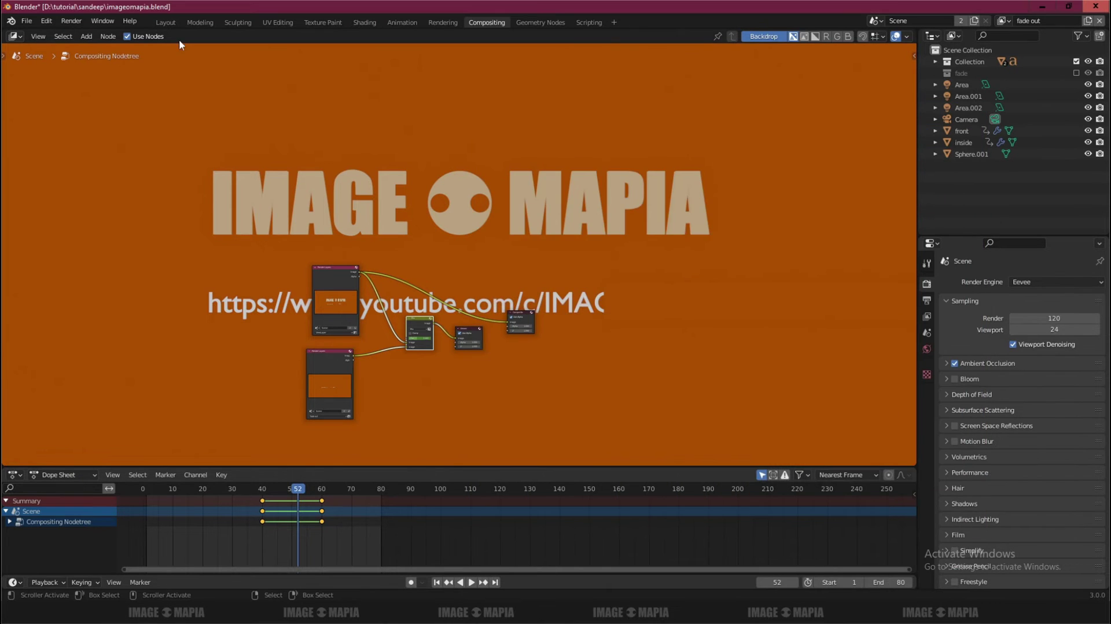
pyautogui.click(165, 22)
pyautogui.moveTo(276, 499)
pyautogui.mouseDown()
pyautogui.moveTo(116, 498)
pyautogui.moveTo(199, 496)
pyautogui.moveTo(137, 488)
pyautogui.moveTo(266, 498)
pyautogui.moveTo(209, 498)
pyautogui.mouseUp()
pyautogui.press('KP_0')
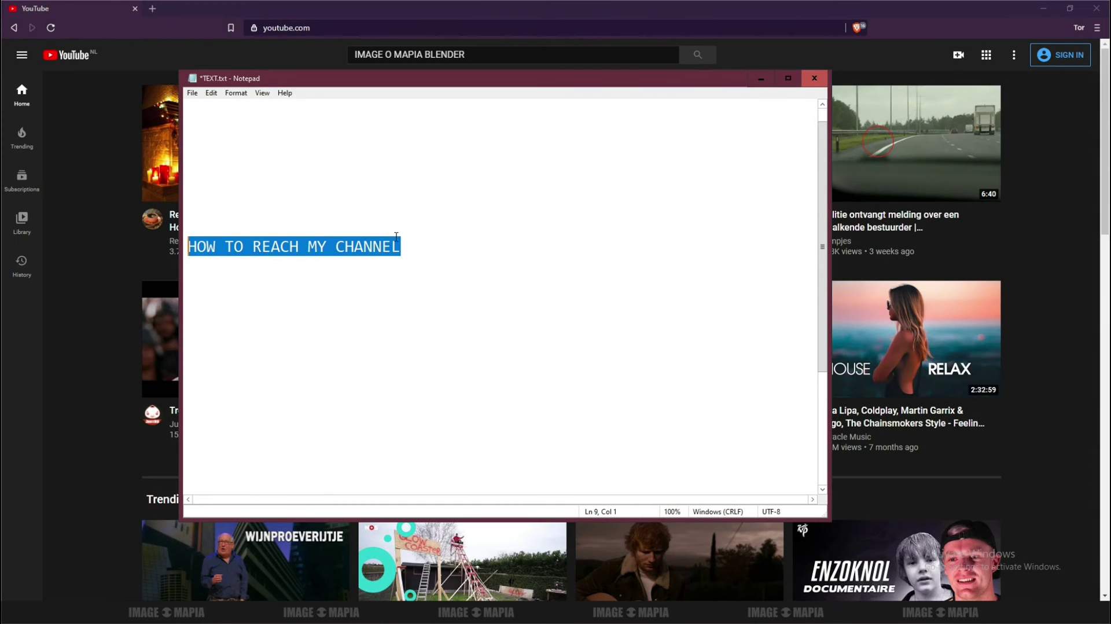
# Add 'image o mapia blender tutorial' after the heading.
pyautogui.click(414, 244)
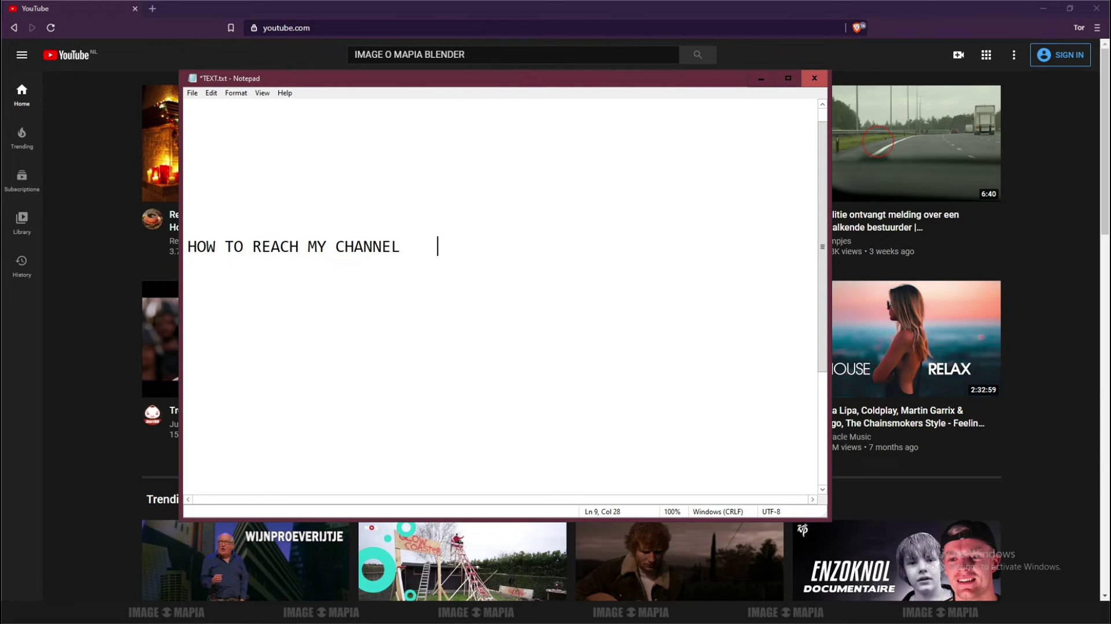
pyautogui.write('image')
pyautogui.write(' o mapia ')
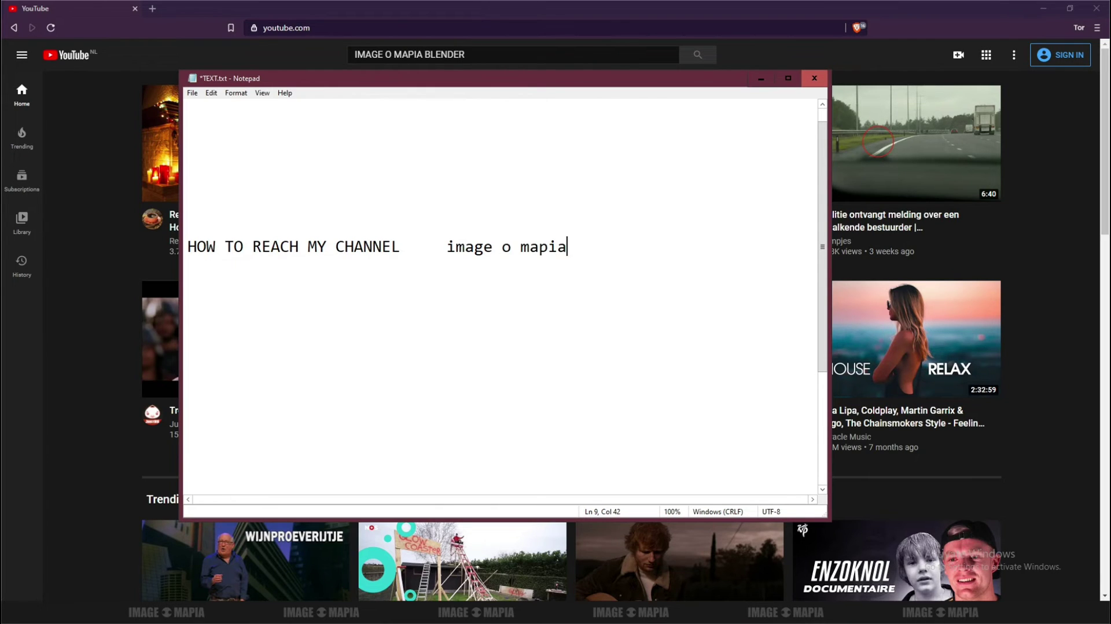
pyautogui.write('blen')
pyautogui.write('der t')
pyautogui.write('utorial')
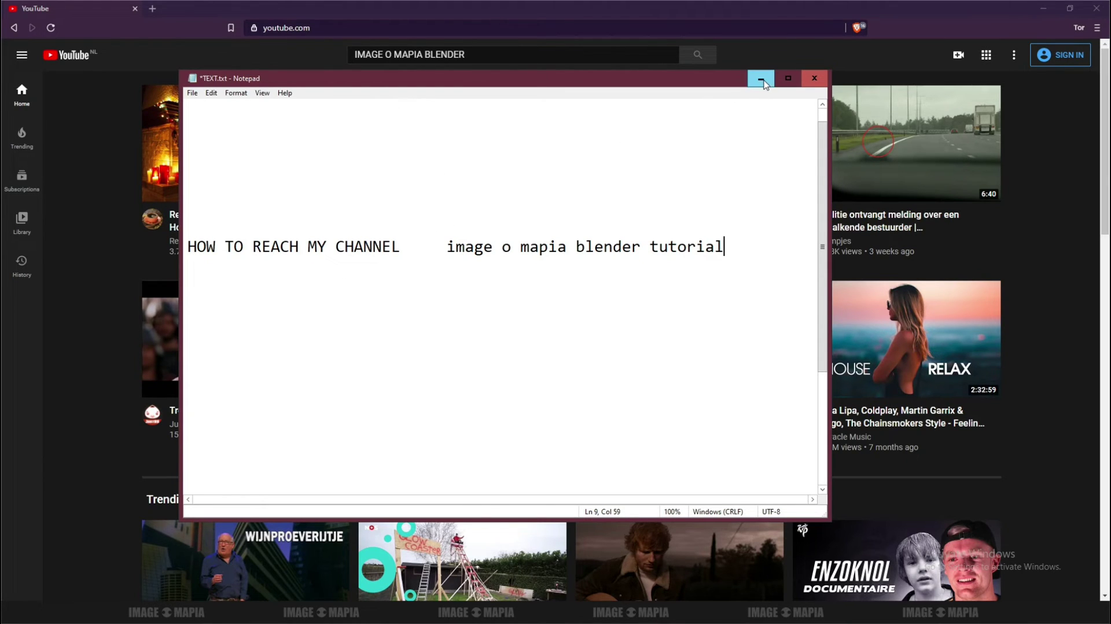
pyautogui.press('Return')
pyautogui.press('Return')
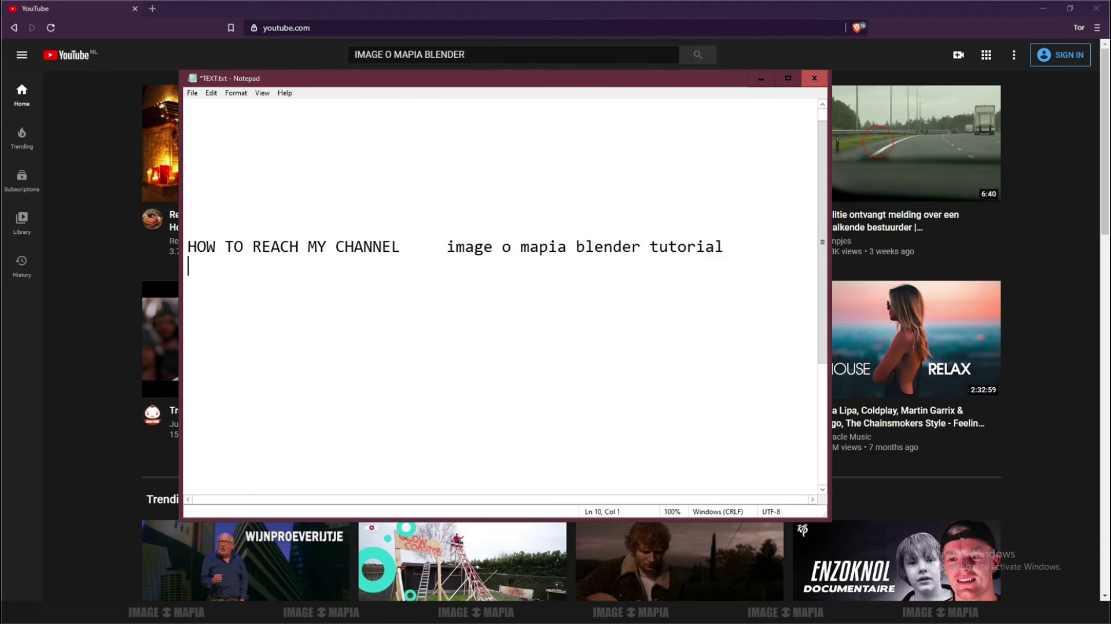
# Write the line 'OPNE YOUTUBE.COM> TYPE image o mapia blender tutorial ON SEARCH BAR> HIT ENTER'.
pyautogui.write('op')
pyautogui.write('OPNE')
pyautogui.write('YOUTUBE')
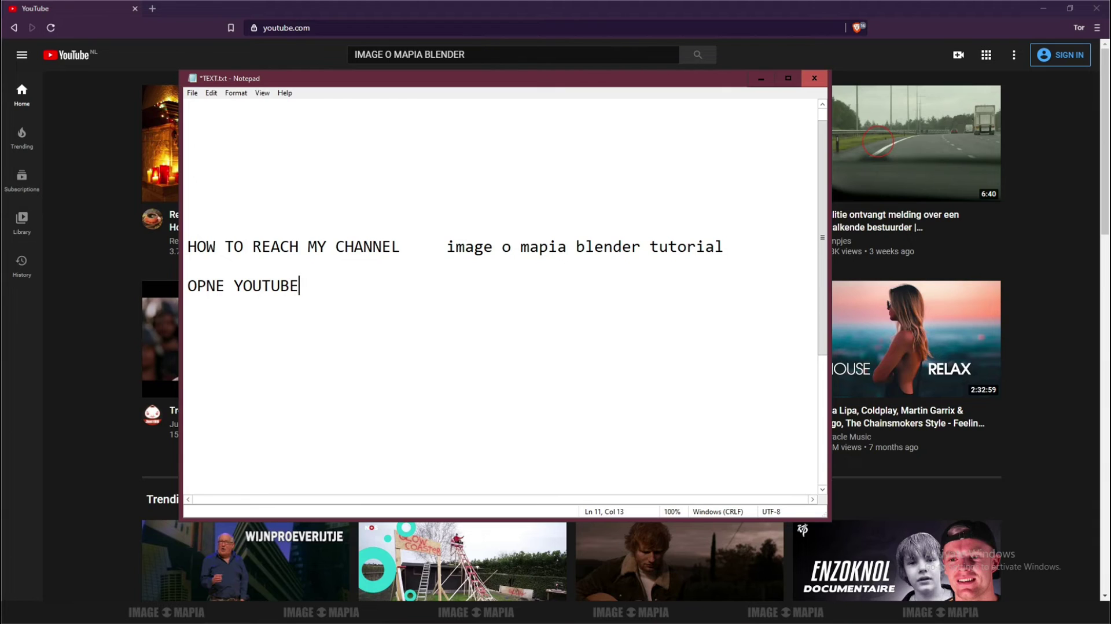
pyautogui.write('.COM> TY')
pyautogui.write('PE')
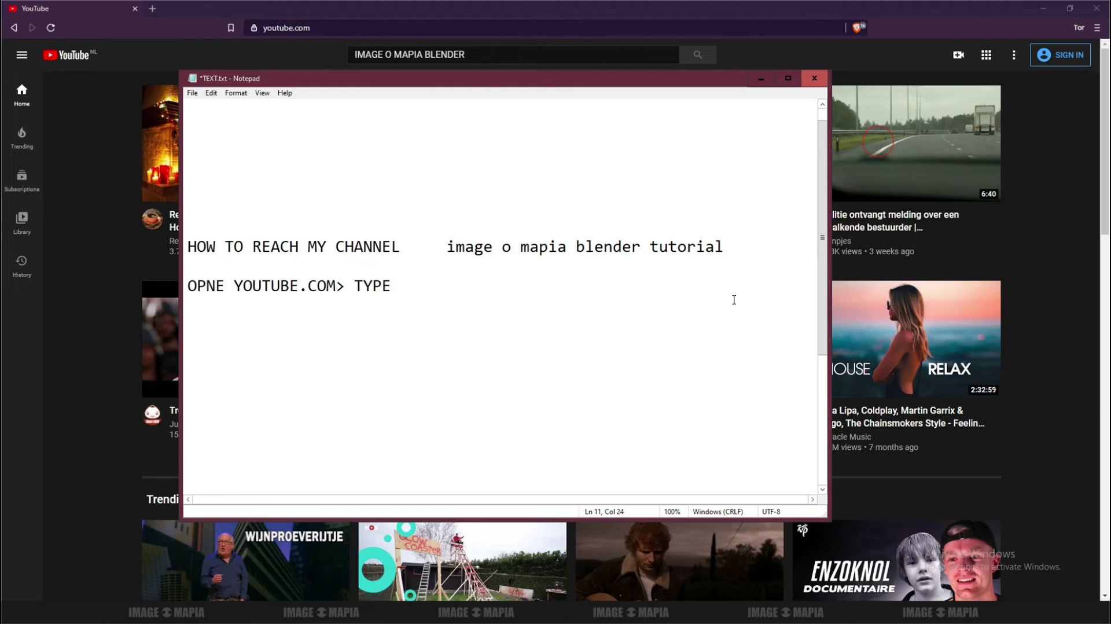
pyautogui.moveTo(447, 247); pyautogui.dragTo(725, 243)
pyautogui.hotkey('ctrl', 'c')
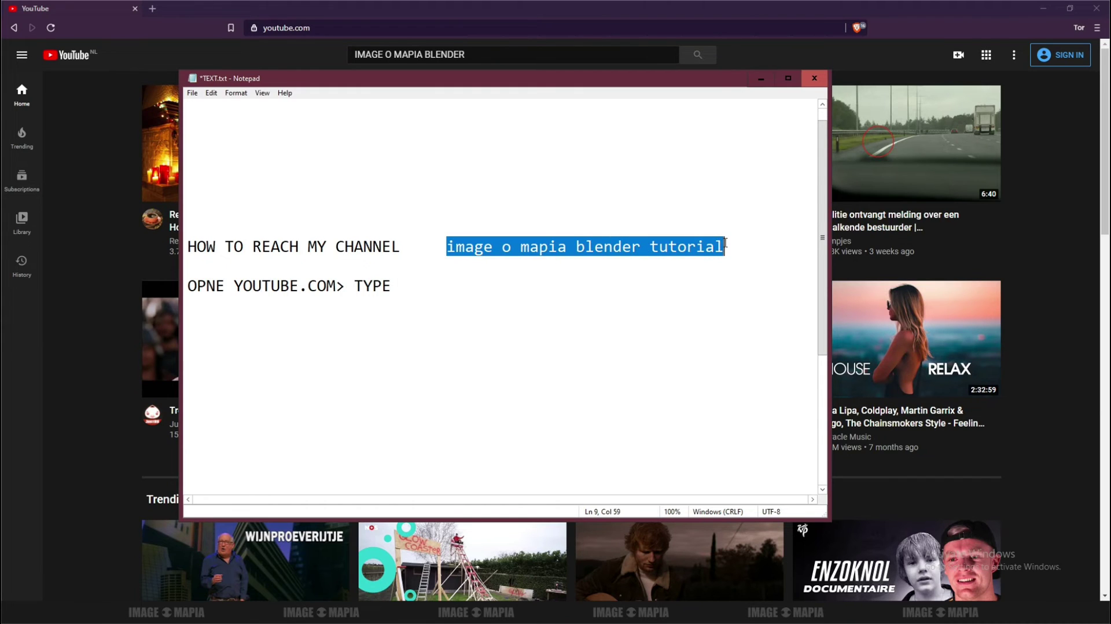
pyautogui.click(414, 298)
pyautogui.hotkey('ctrl', 'v')
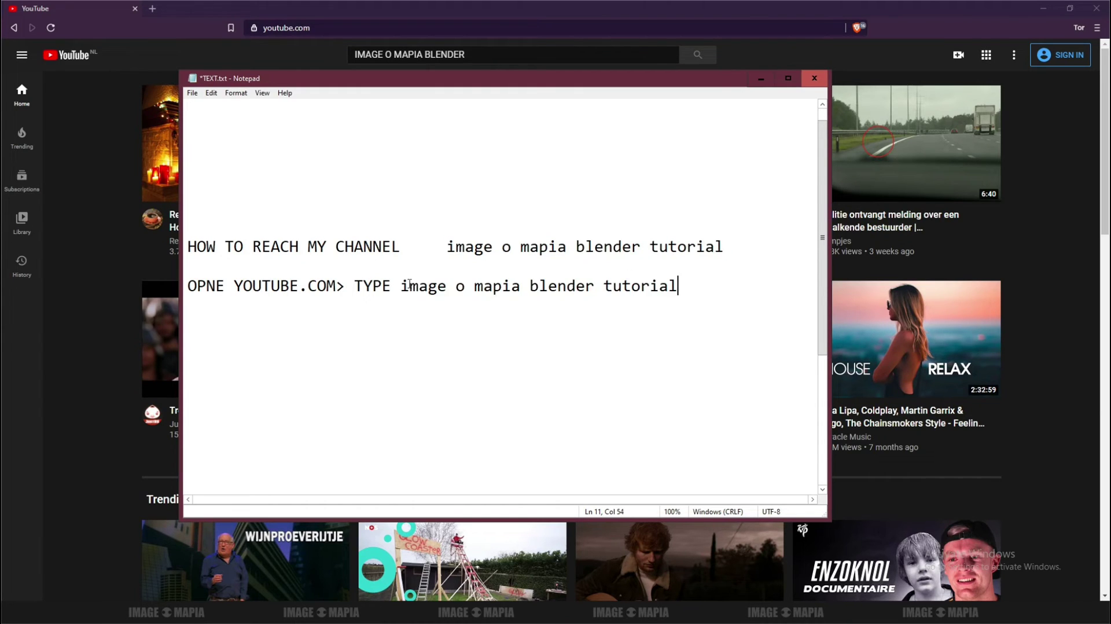
pyautogui.write(' O')
pyautogui.write('N SEAR')
pyautogui.write('CH')
pyautogui.press('Return')
pyautogui.write('B')
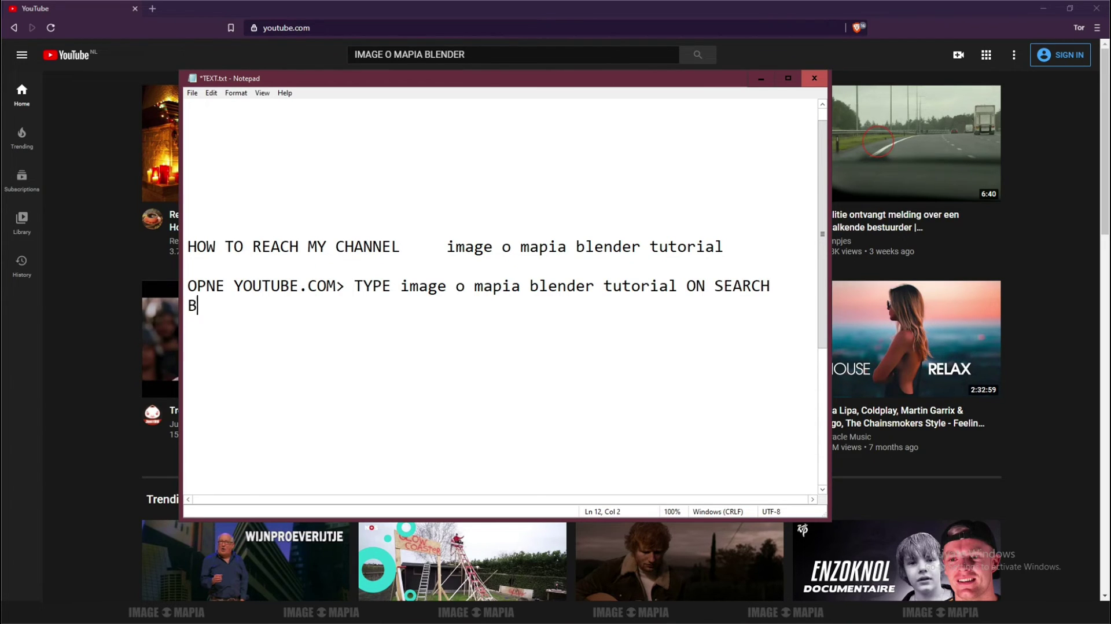
pyautogui.write('AR')
pyautogui.moveTo(447, 246); pyautogui.dragTo(642, 249)
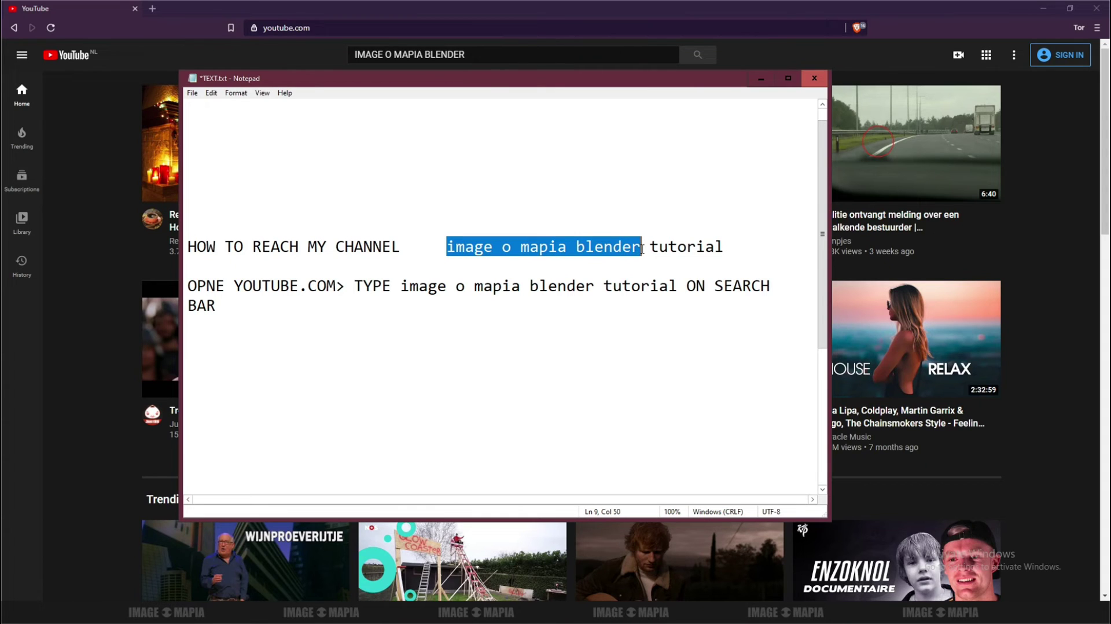
pyautogui.click(229, 308)
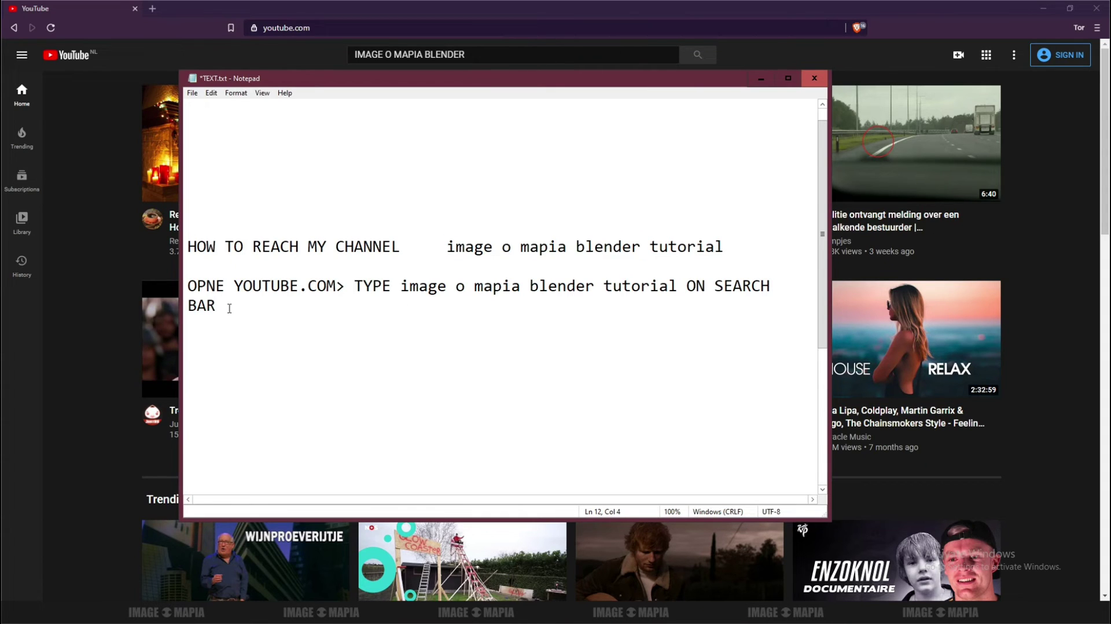
pyautogui.write('>HIT E')
pyautogui.write('NTER')
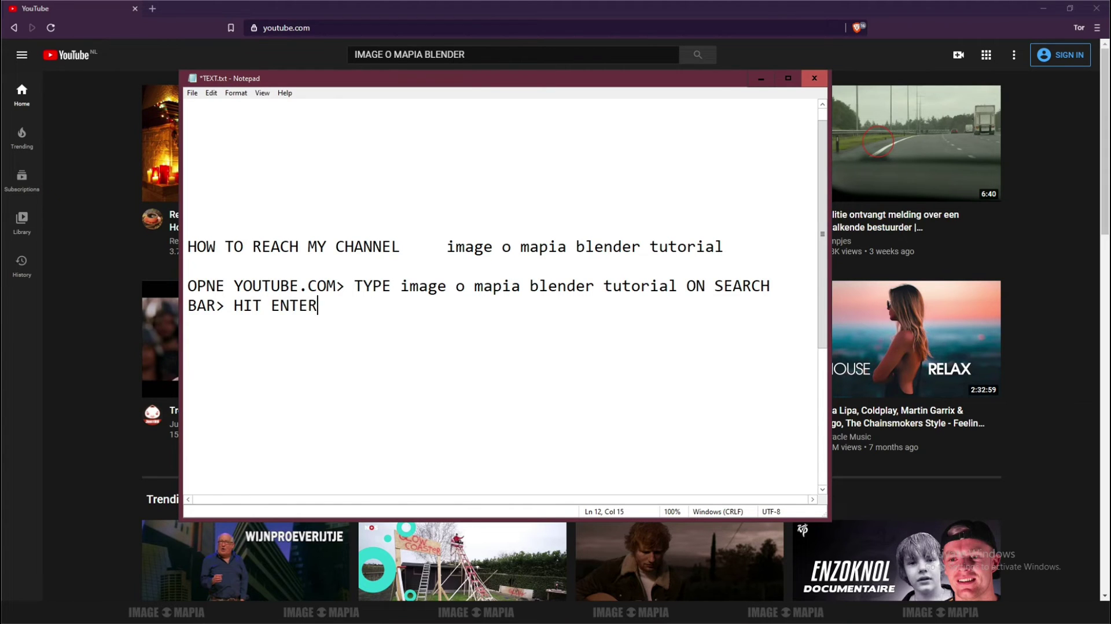
pyautogui.click(761, 78)
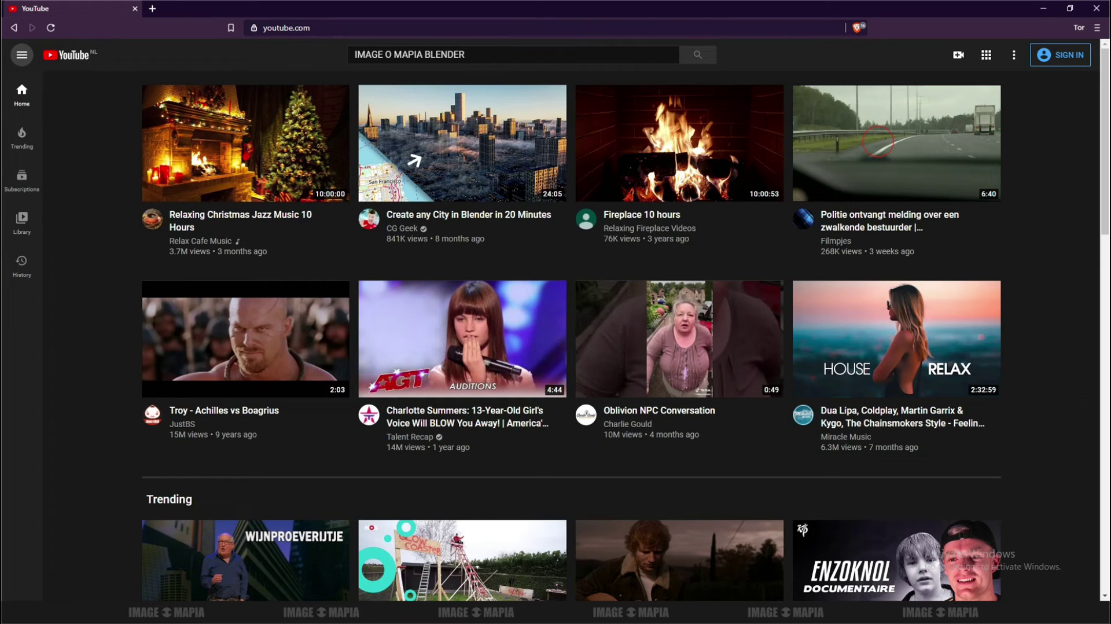
pyautogui.click(666, 58)
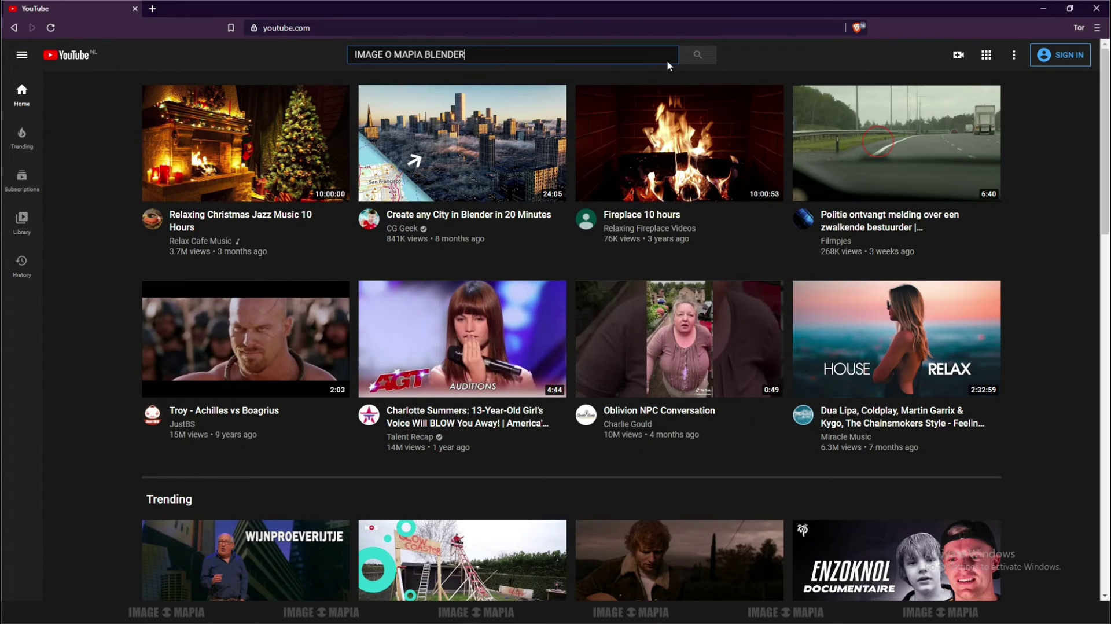
pyautogui.click(697, 56)
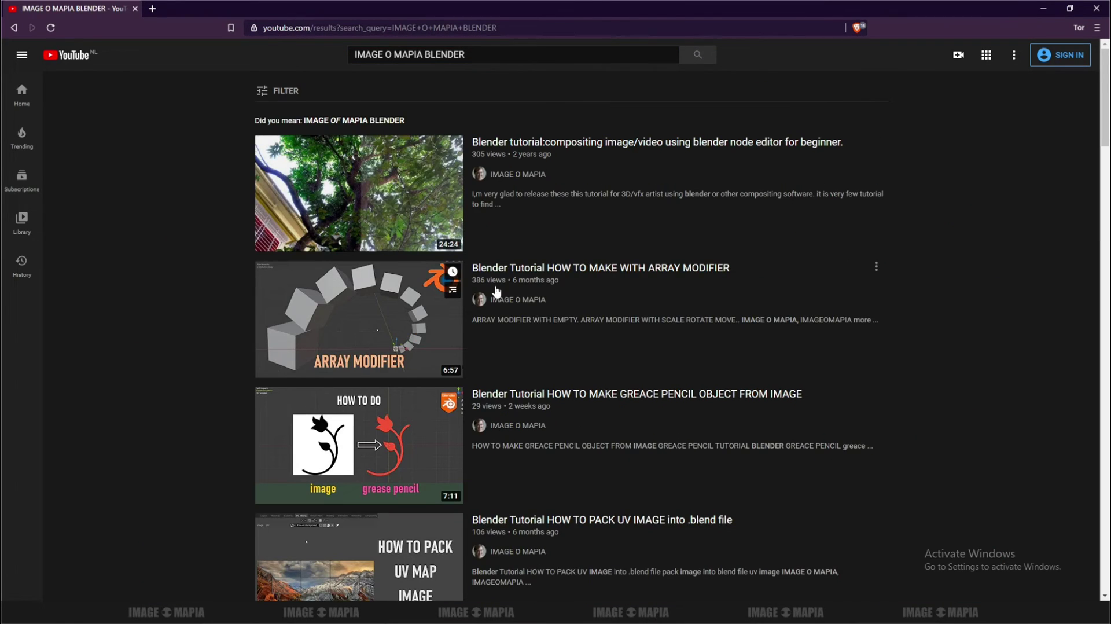
pyautogui.scroll(-2, 600, 268)
pyautogui.scroll(2, 600, 268)
pyautogui.scroll(-1, 683, 263)
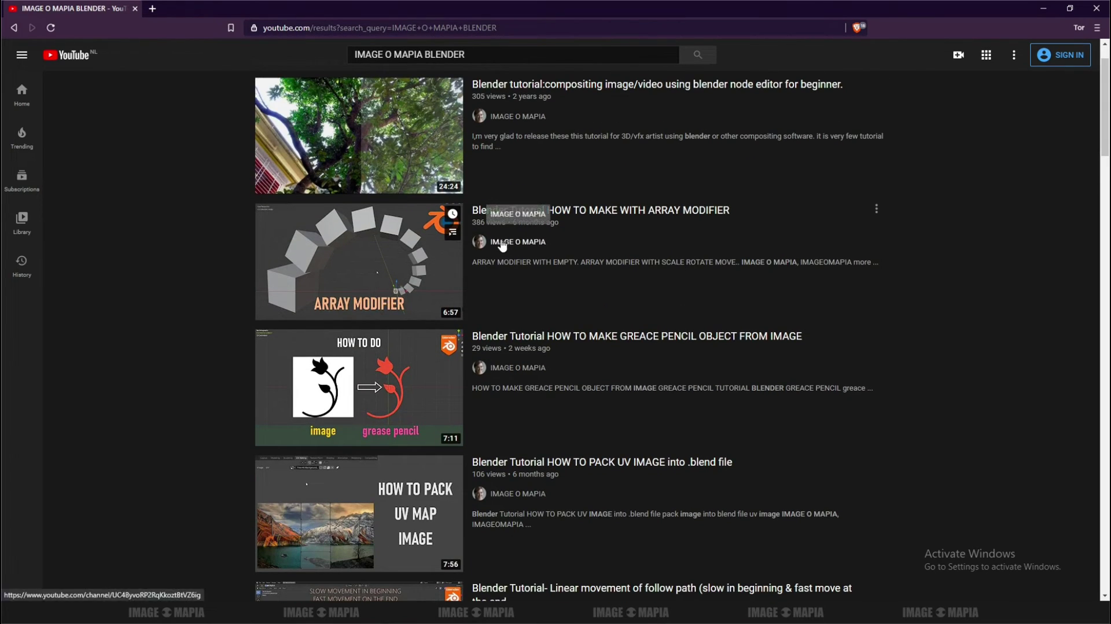
pyautogui.scroll(1, 502, 246)
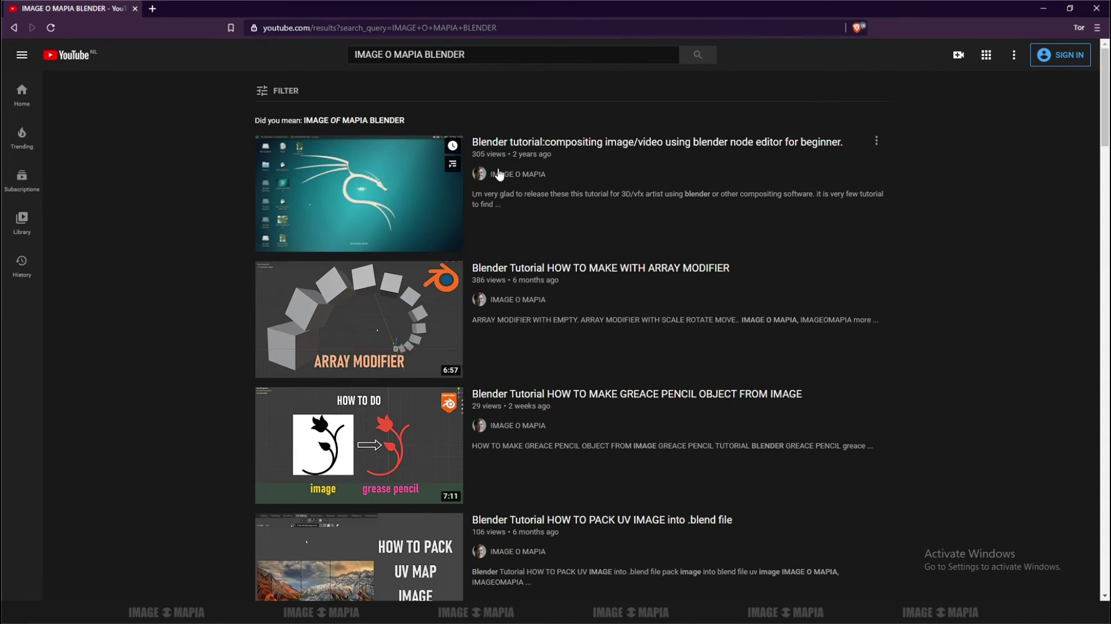
pyautogui.scroll(-3, 505, 178)
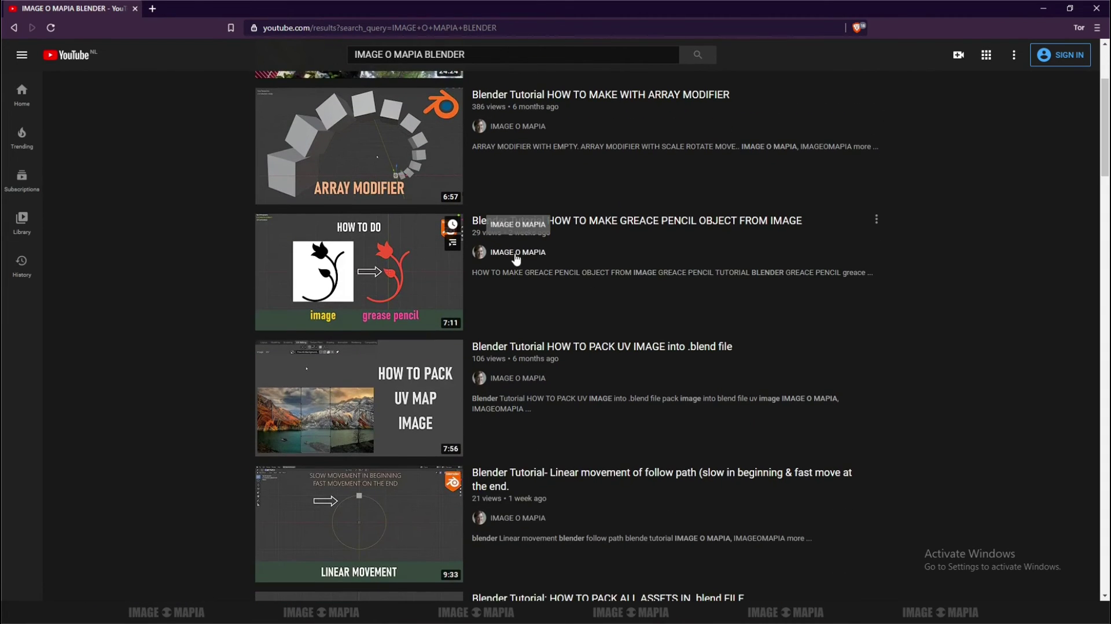
pyautogui.scroll(-2, 520, 256)
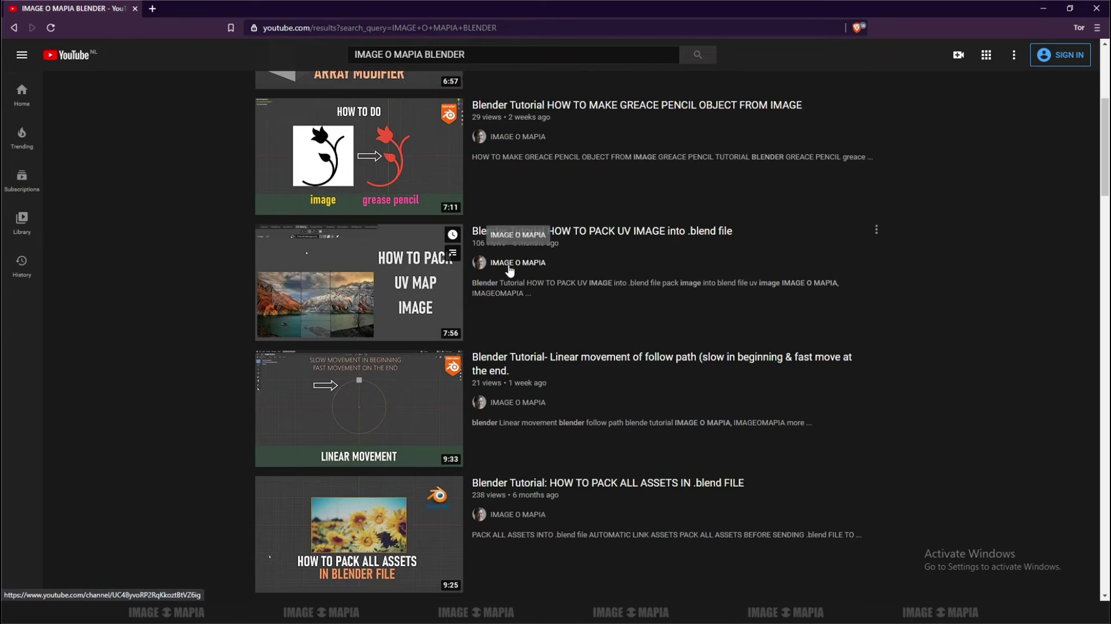
pyautogui.scroll(-2, 514, 279)
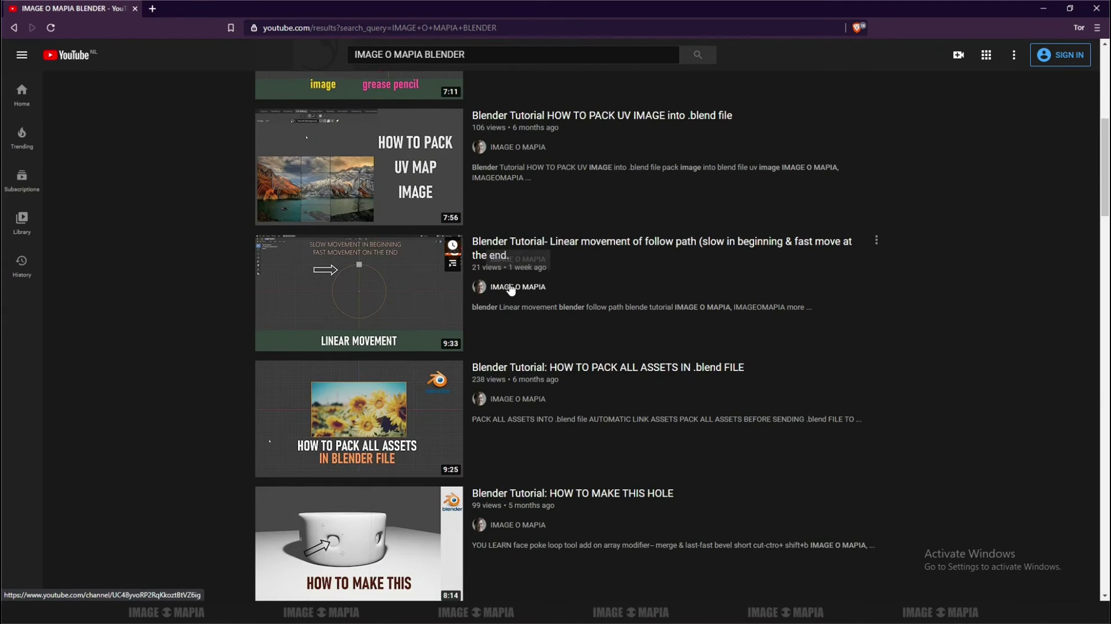
pyautogui.scroll(-3, 517, 292)
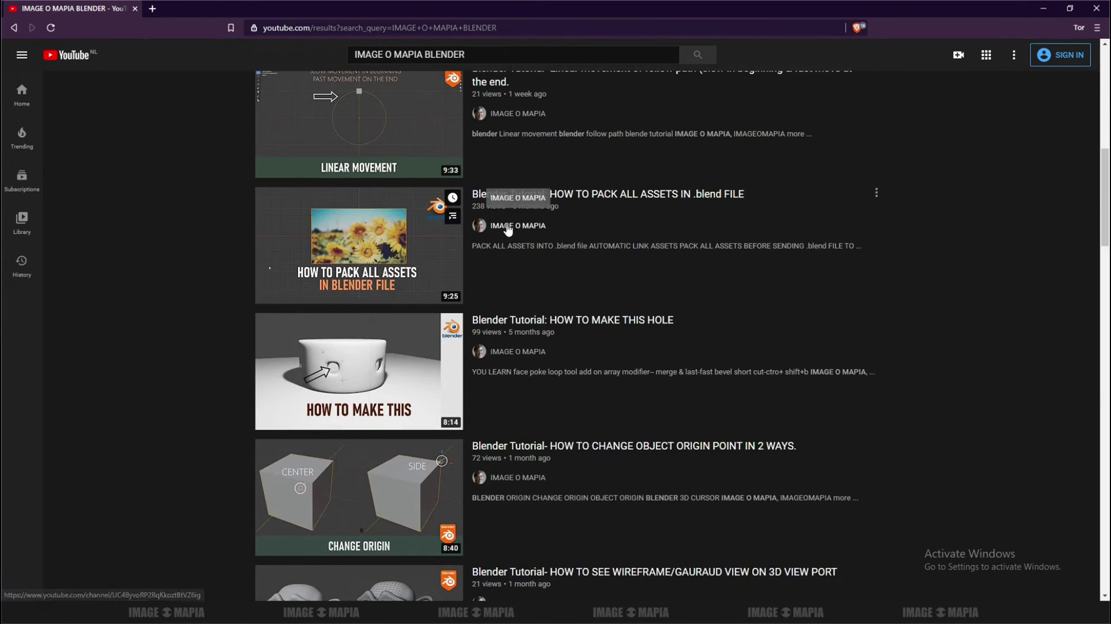
pyautogui.scroll(-2, 568, 285)
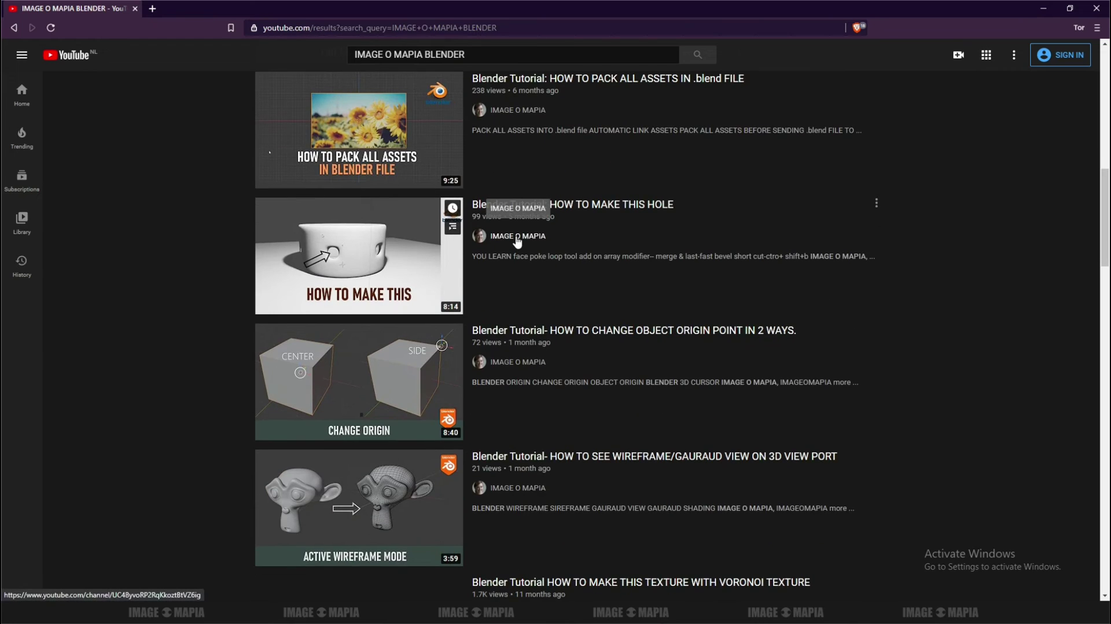
pyautogui.scroll(-5, 517, 242)
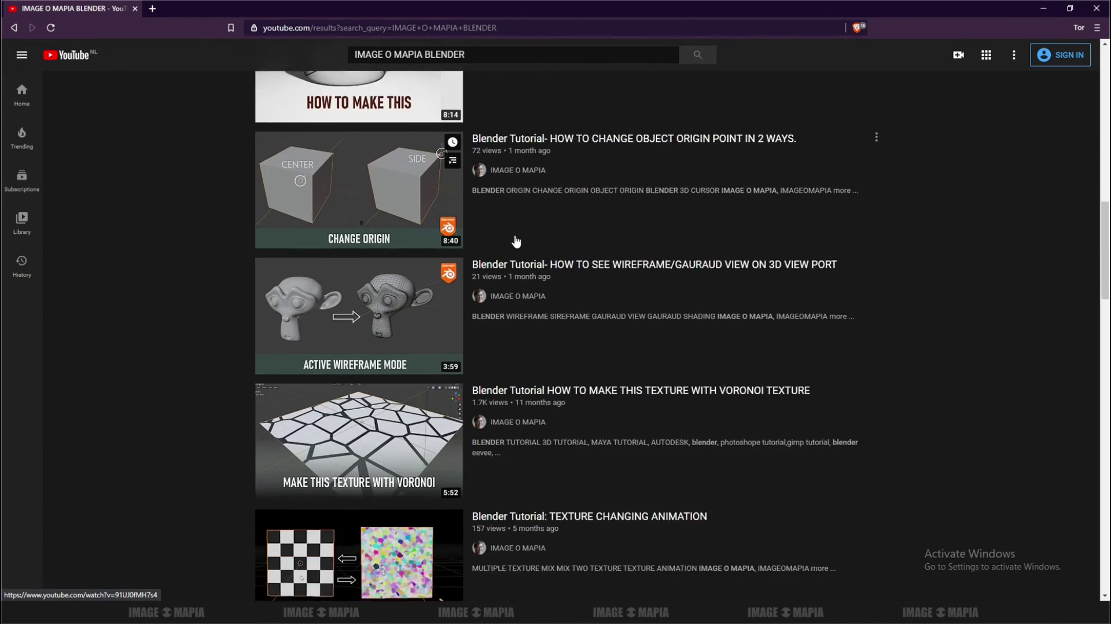
pyautogui.scroll(-2, 517, 242)
pyautogui.scroll(-3, 516, 241)
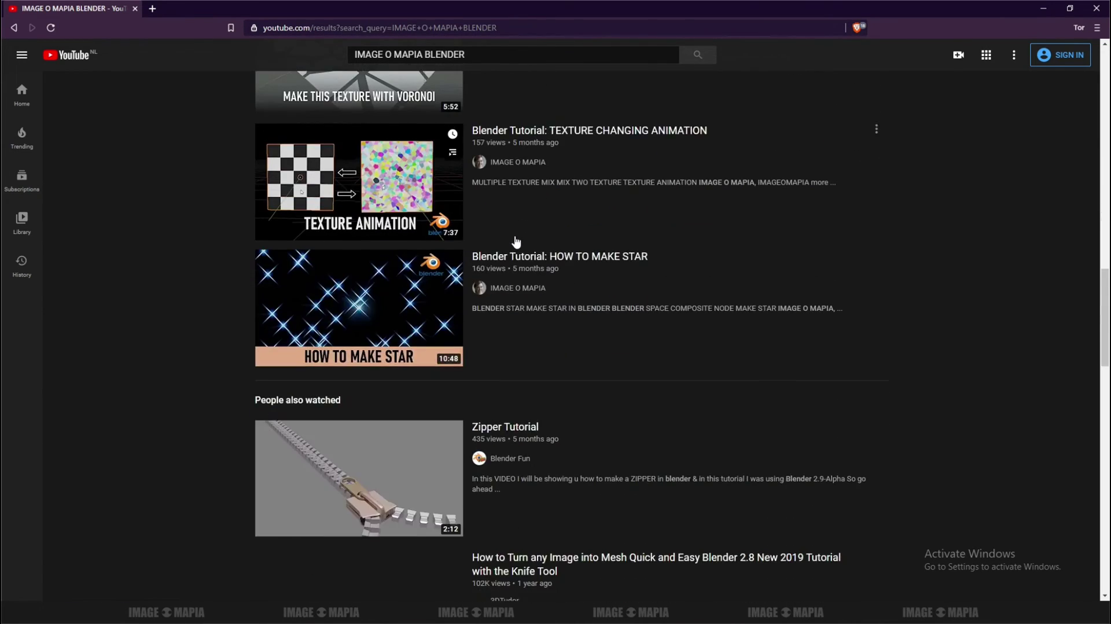
pyautogui.scroll(-2, 516, 242)
pyautogui.scroll(3, 517, 242)
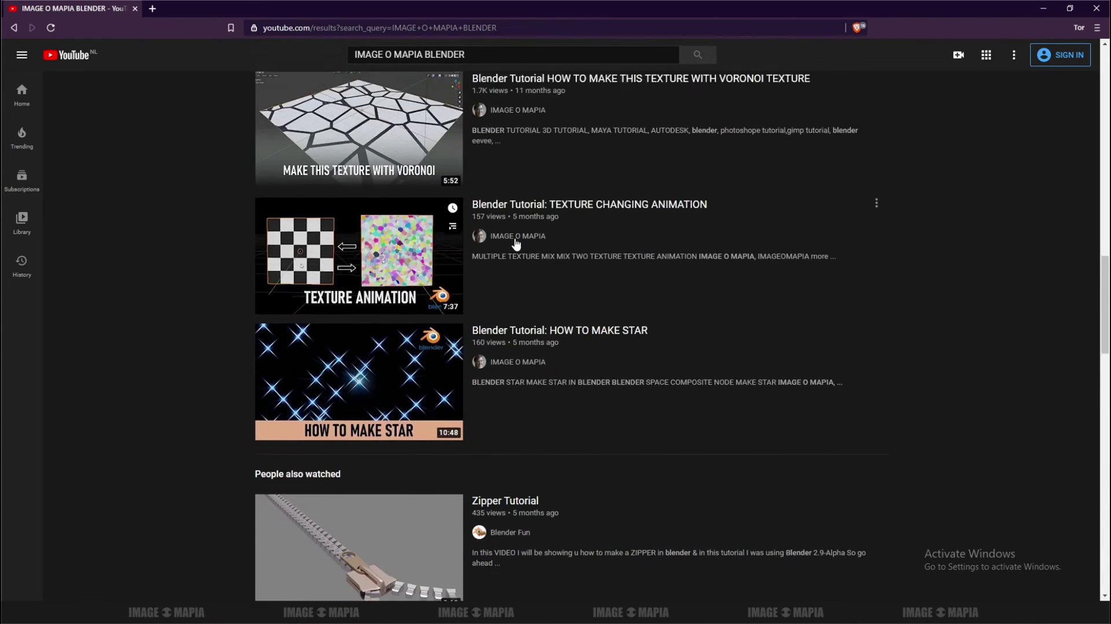
pyautogui.scroll(7, 517, 242)
pyautogui.scroll(5, 517, 242)
pyautogui.scroll(3, 515, 243)
pyautogui.scroll(2, 515, 243)
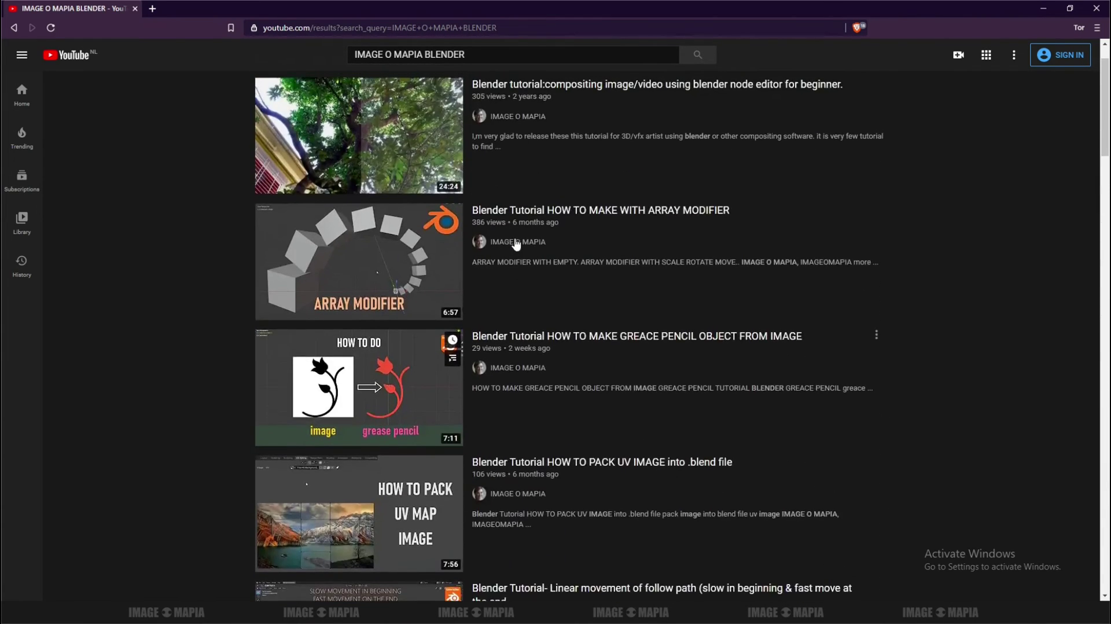
pyautogui.scroll(2, 516, 243)
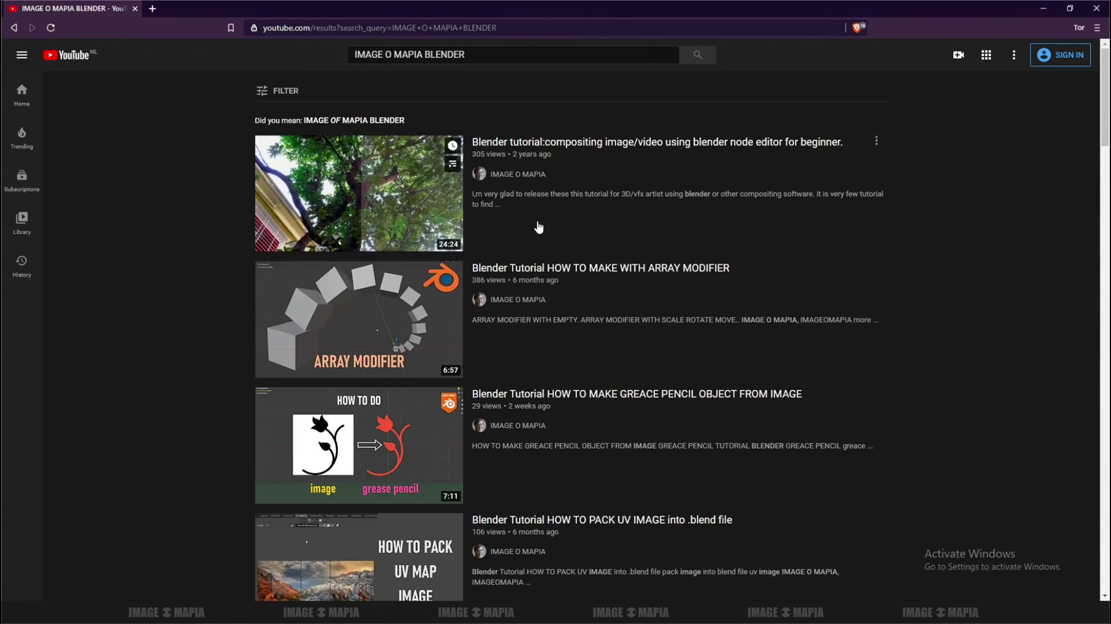
# Open the IMAGE O MAPIA channel page and add 'GO TO BLENDER TUTORIAL SECTION>' to the directions.
pyautogui.click(519, 183)
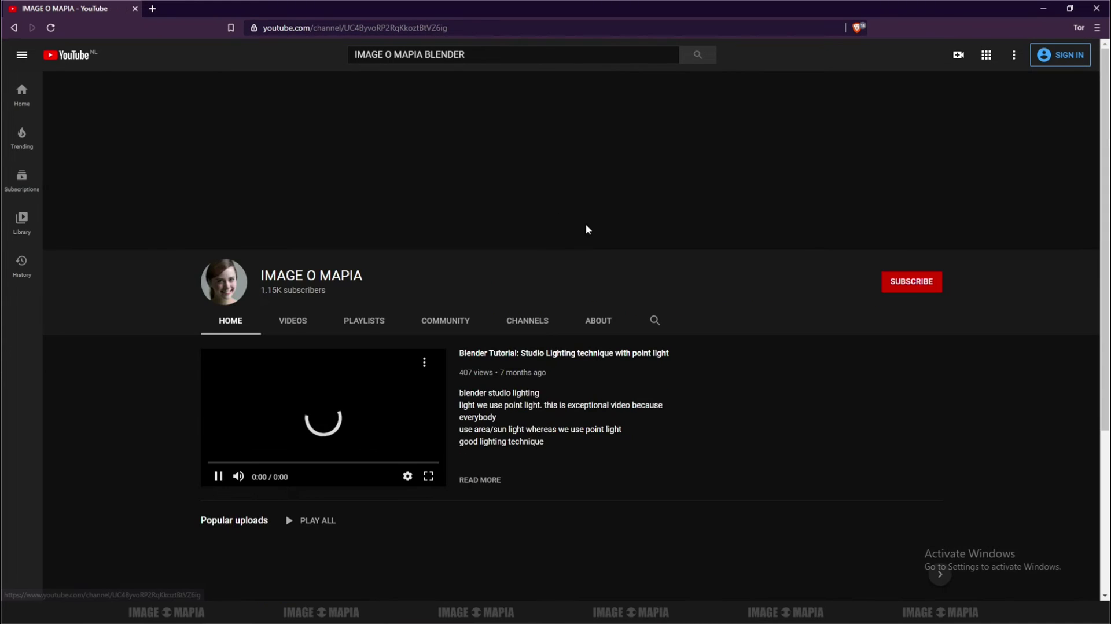
pyautogui.scroll(-1, 484, 259)
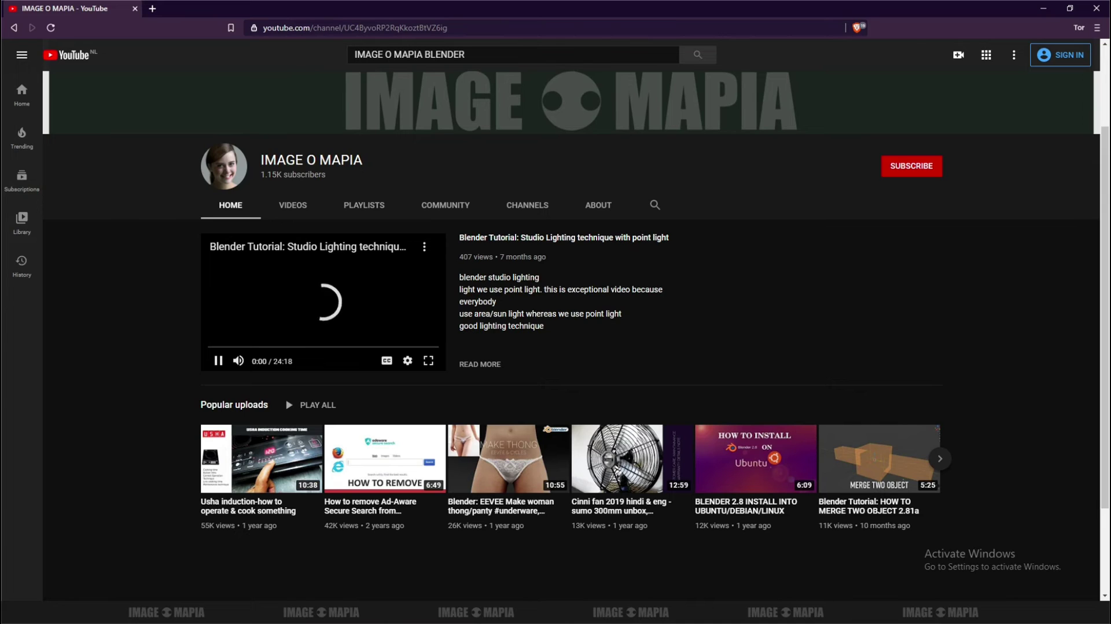
pyautogui.hotkey('alt', 'Tab')
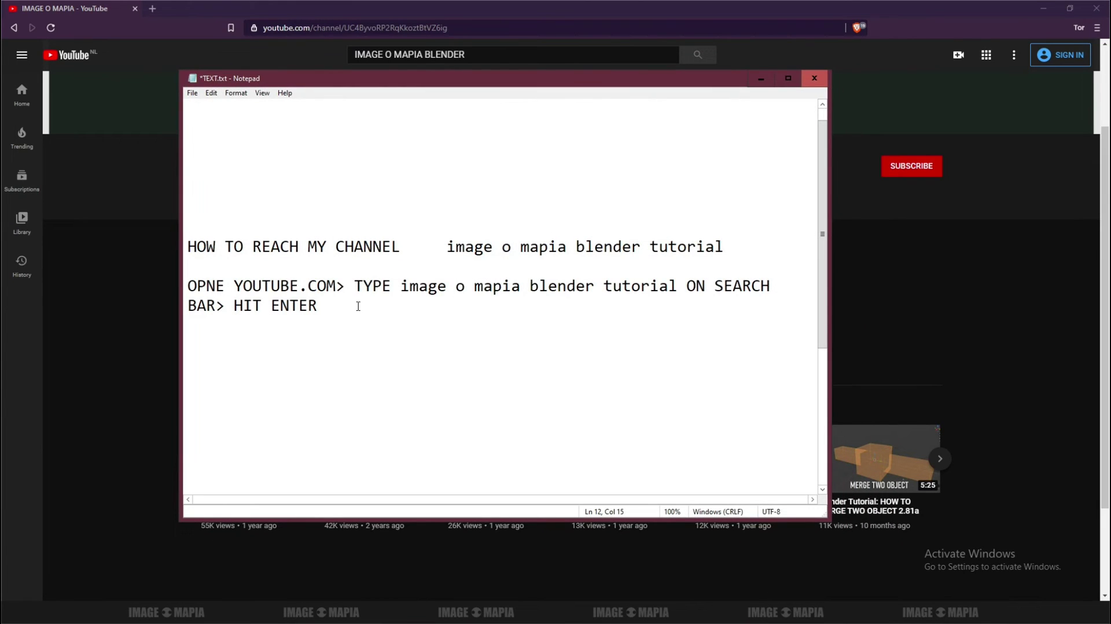
pyautogui.write('GO')
pyautogui.write(' T')
pyautogui.write('O BLEN')
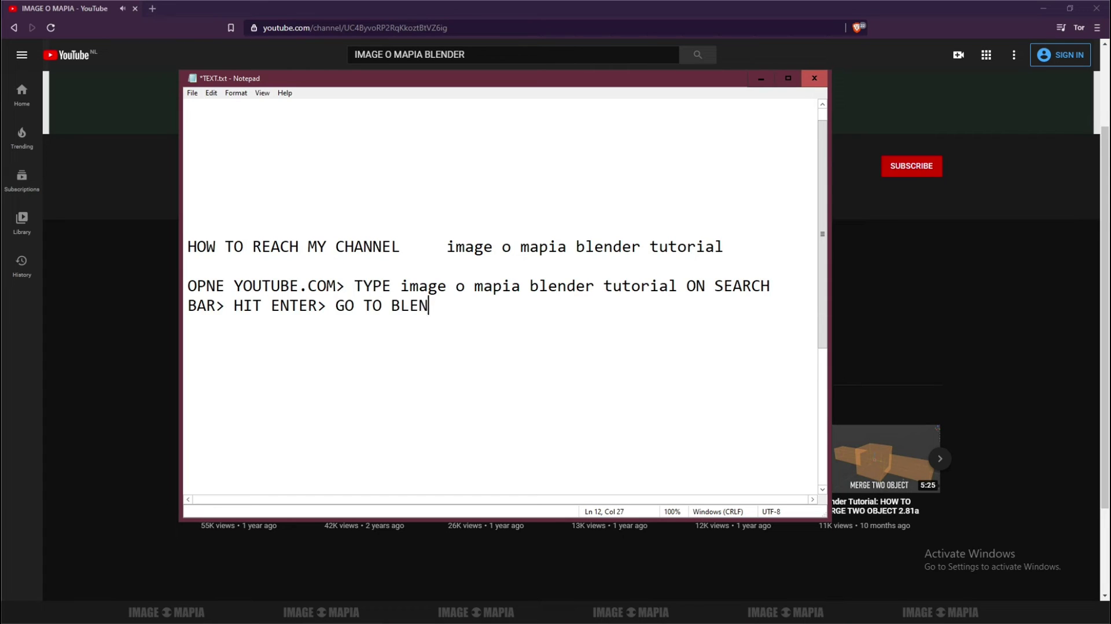
pyautogui.write('DER T;UTO')
pyautogui.press('BackSpace')
pyautogui.press('BackSpace')
pyautogui.write('UTORIA')
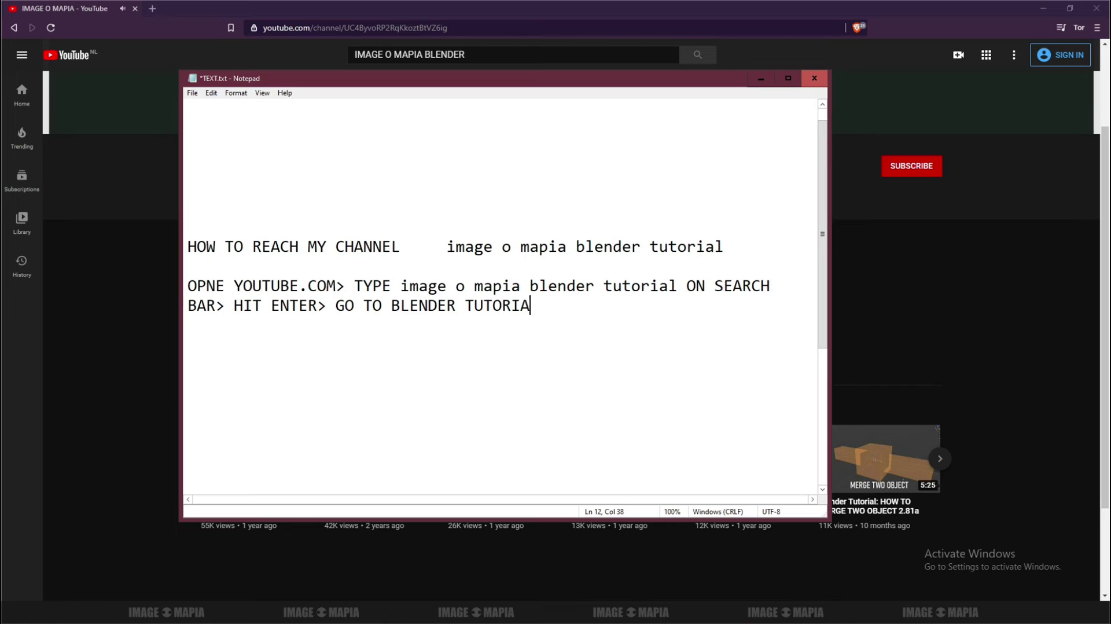
pyautogui.write('L SECTION>')
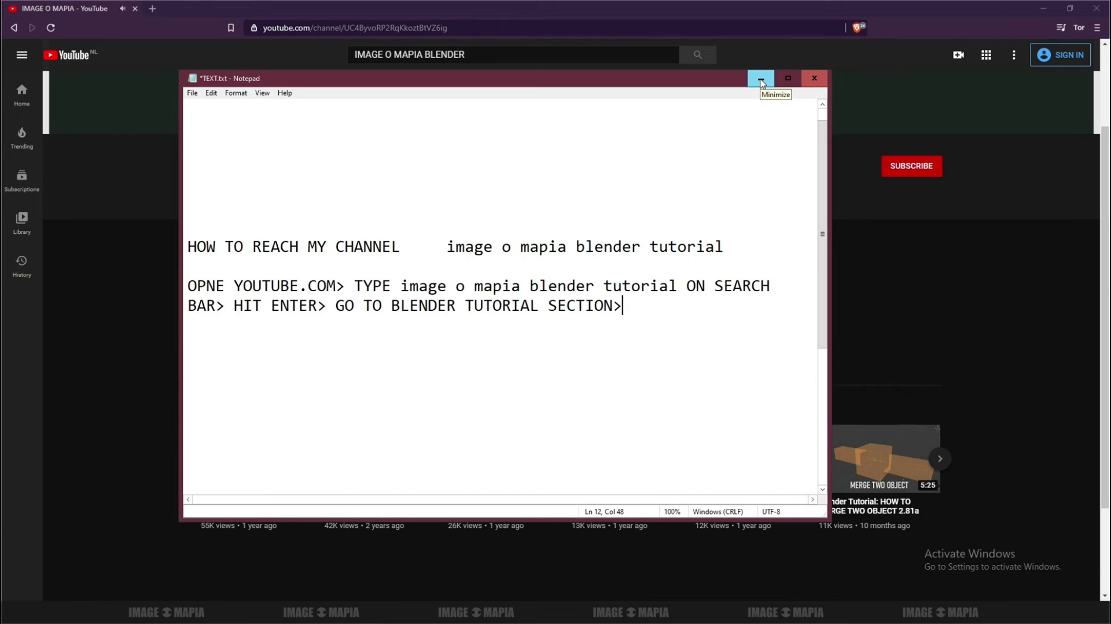
# Show the channel's VIDEOS tab, then add 'GO TO PLAYLIST>' to the directions on a new line.
pyautogui.click(761, 81)
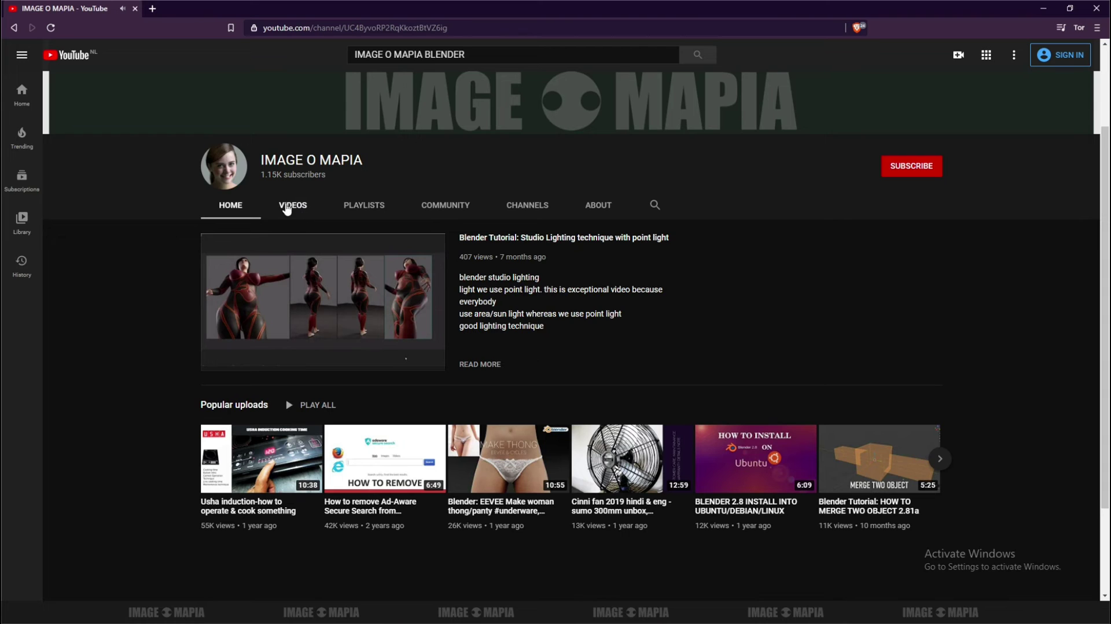
pyautogui.click(292, 207)
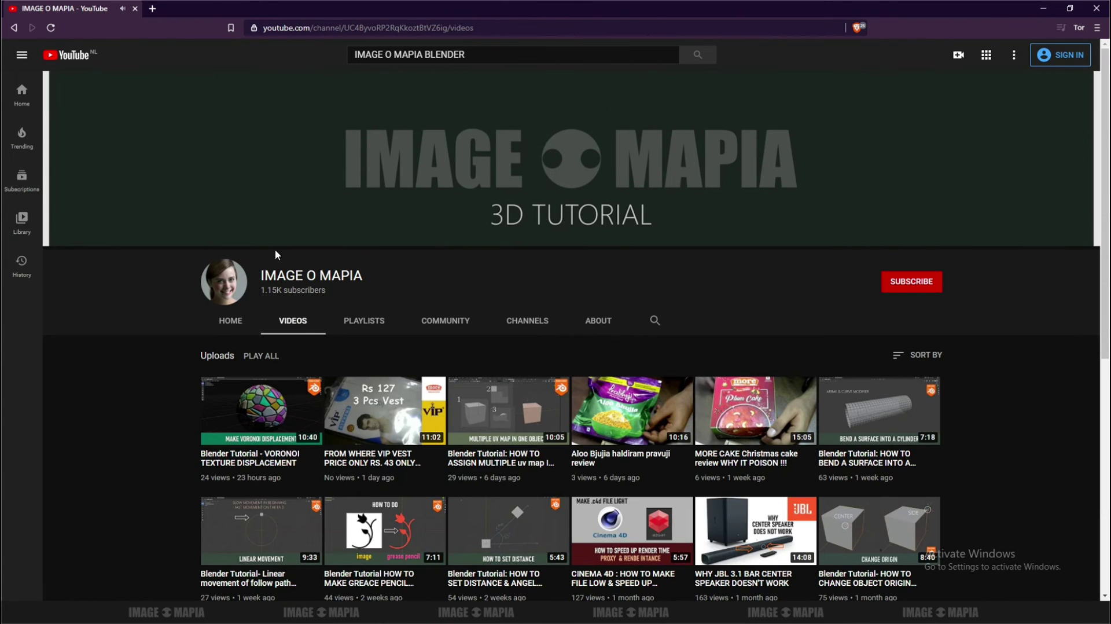
pyautogui.scroll(-2, 276, 249)
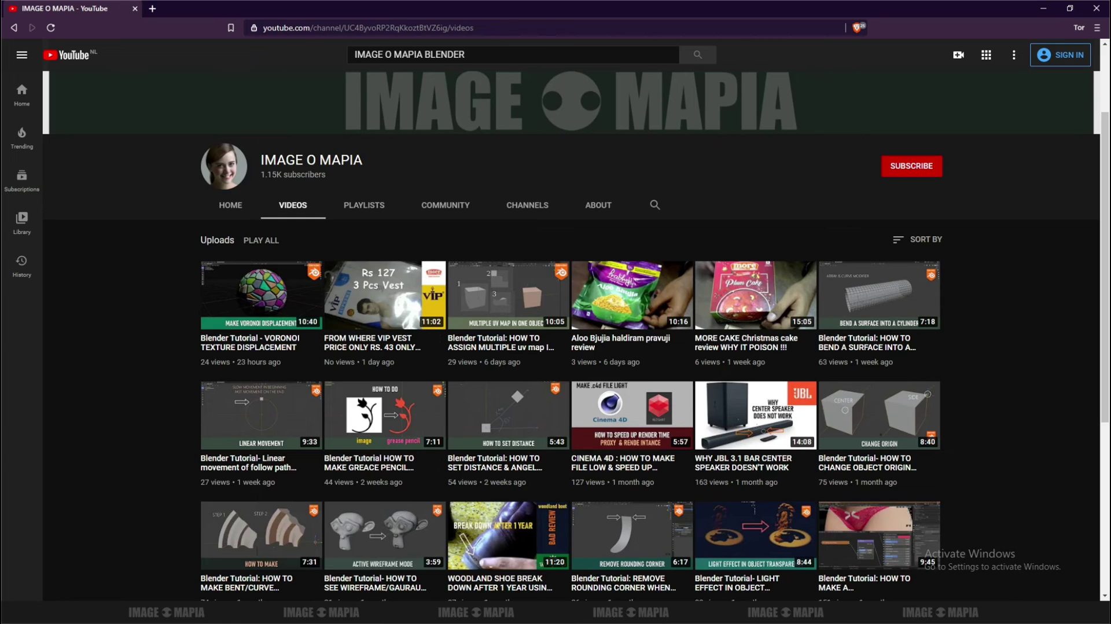
pyautogui.hotkey('alt', 'Tab')
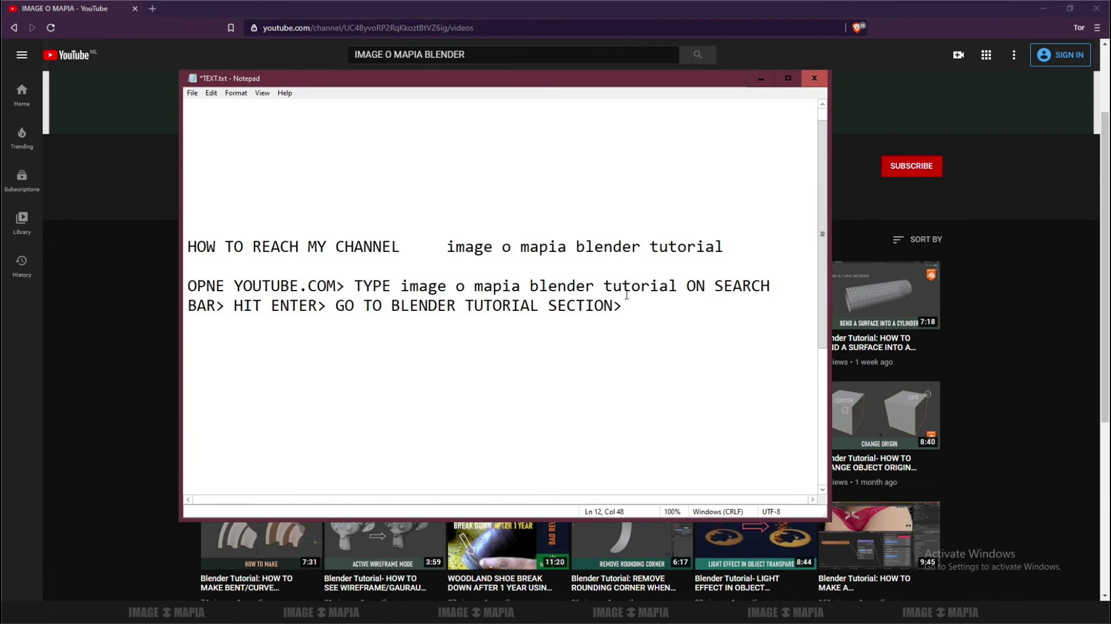
pyautogui.write('GO TO PLAY')
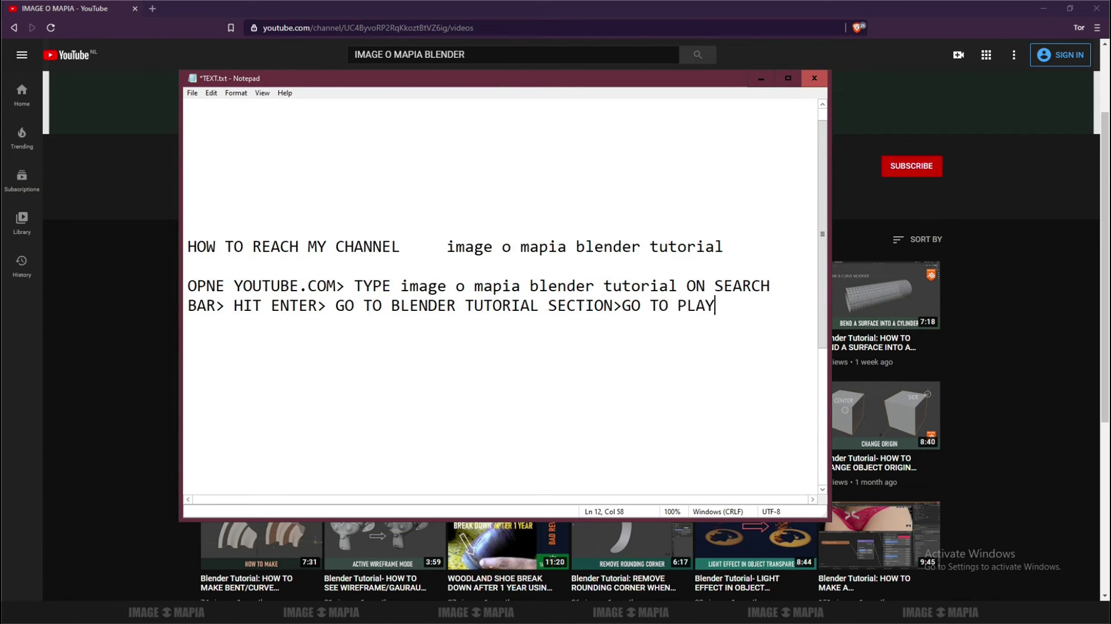
pyautogui.write('LIST>')
pyautogui.press('Return')
# Open the channel's PLAYLISTS tab and scroll to the BLENDER TUTORIAL playlist with 178 videos.
pyautogui.click(761, 80)
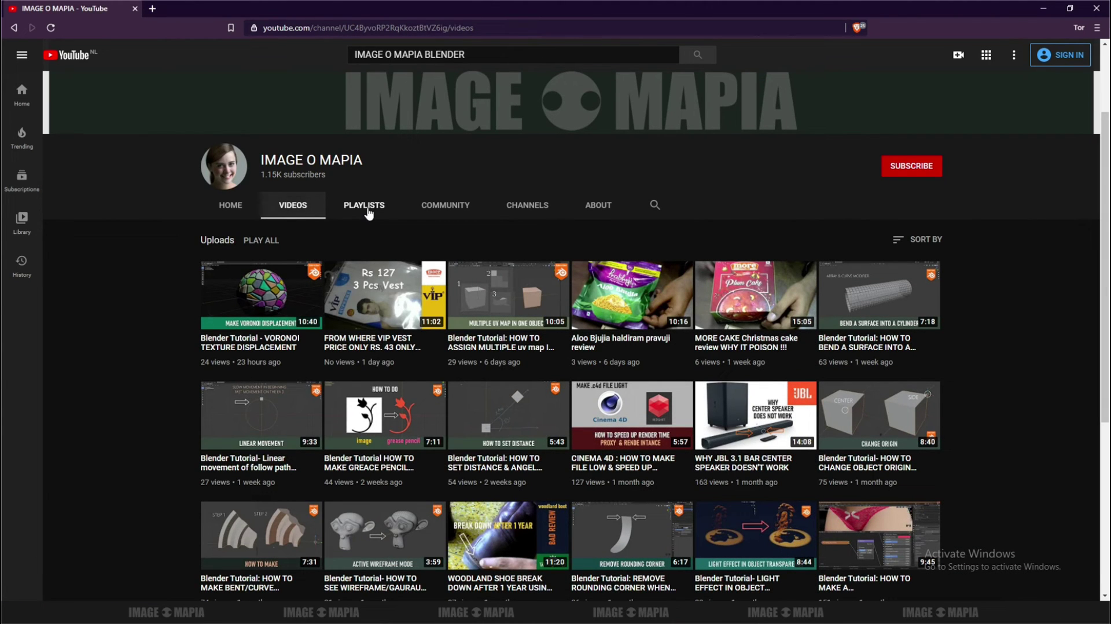
pyautogui.click(367, 208)
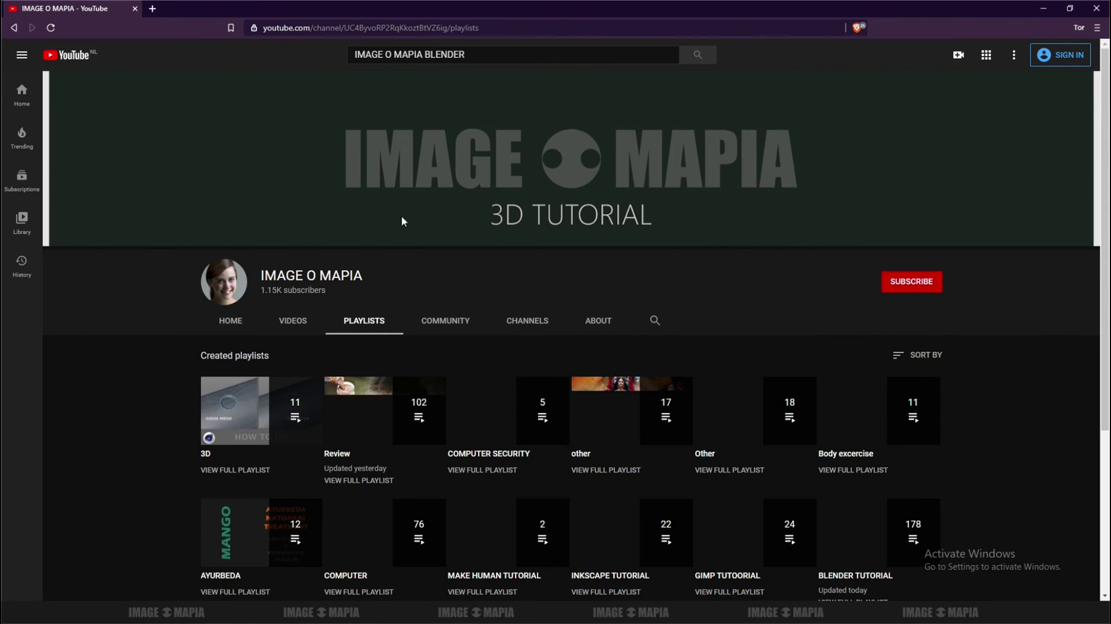
pyautogui.scroll(-3, 412, 225)
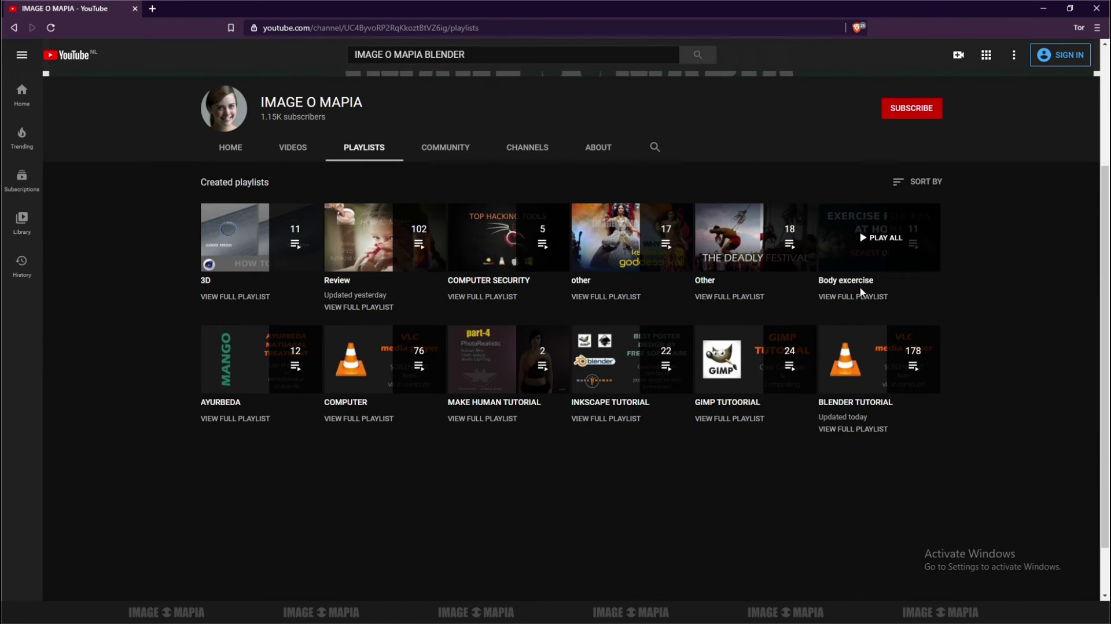
pyautogui.moveTo(878, 533)
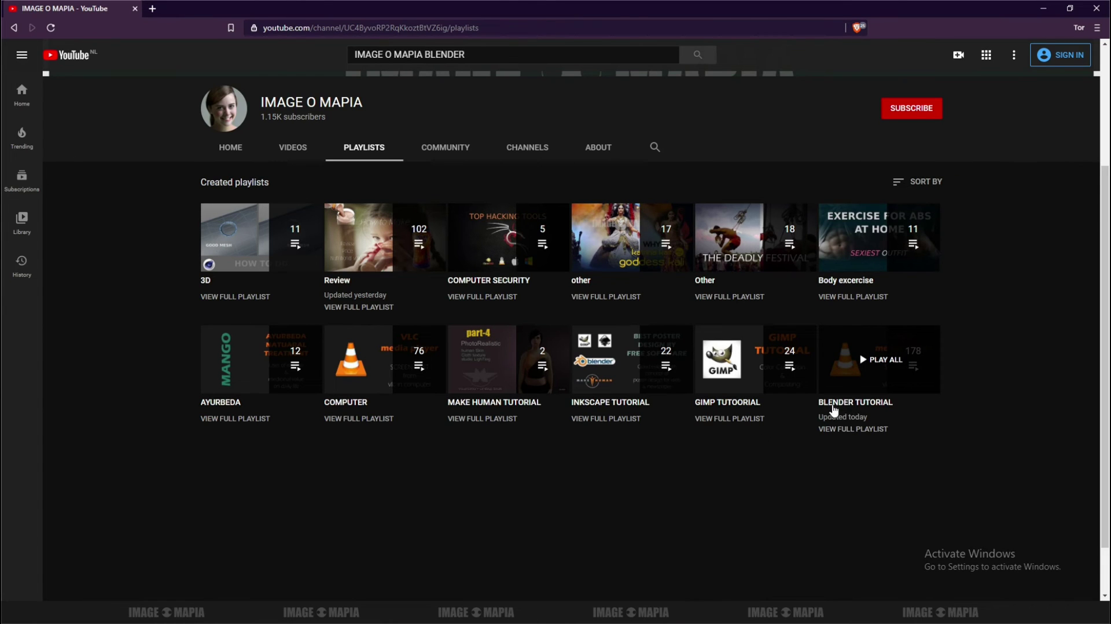
pyautogui.scroll(-1, 853, 408)
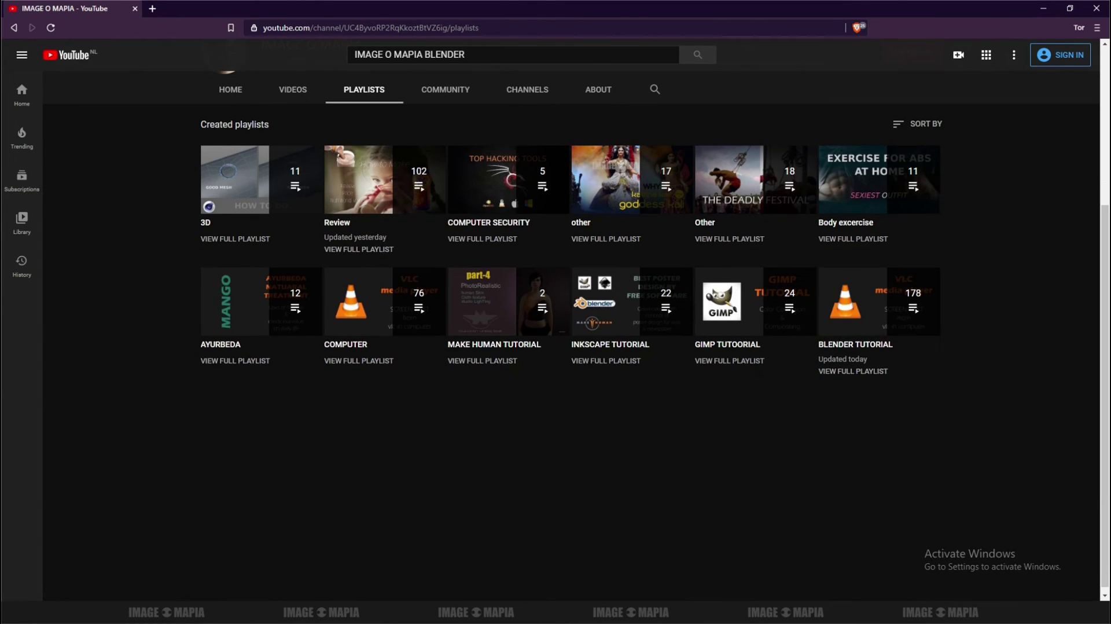
# Add 'CLICK ON BLENDER TUTORIAL/3D' to the directions, then move and minimize the notes.
pyautogui.hotkey('alt', 'Tab')
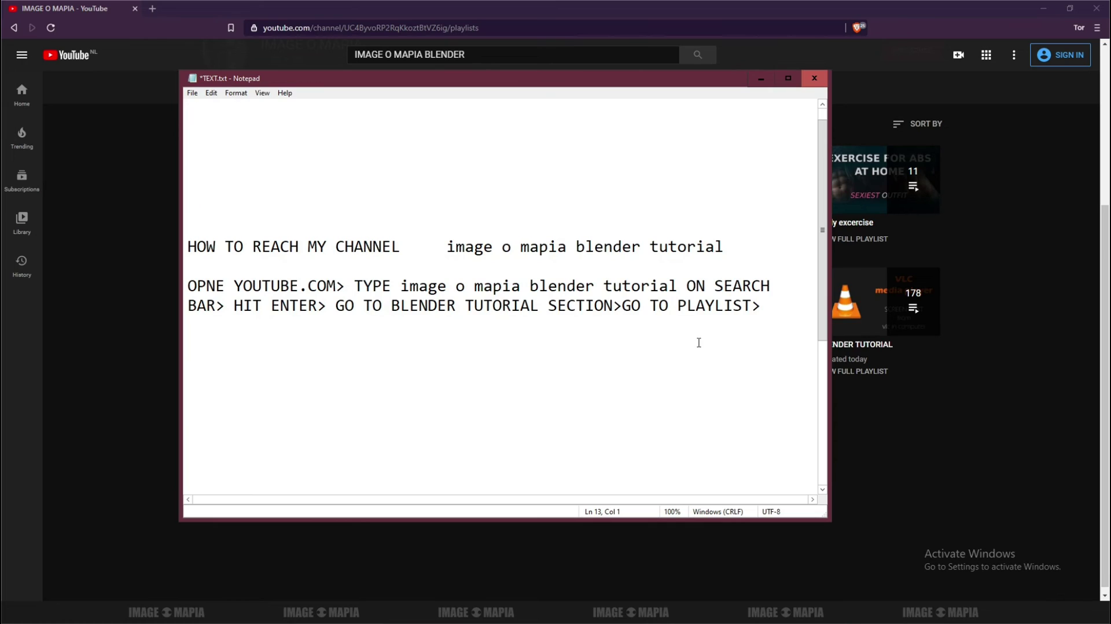
pyautogui.write('CLICK ON B')
pyautogui.write('LENDER')
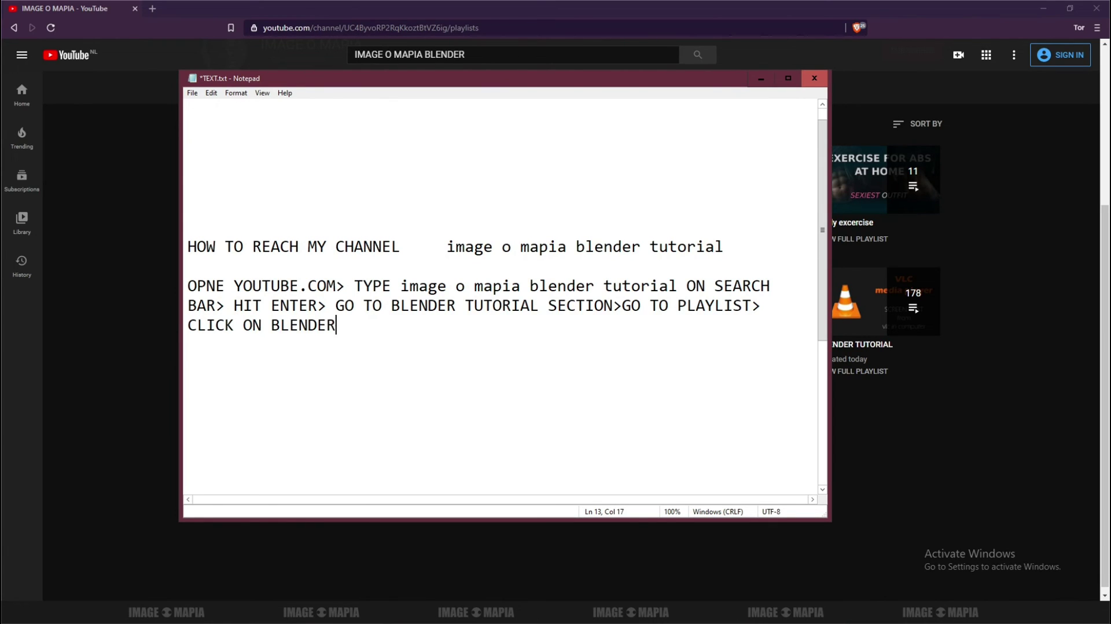
pyautogui.write(' TUTORIAL/3D')
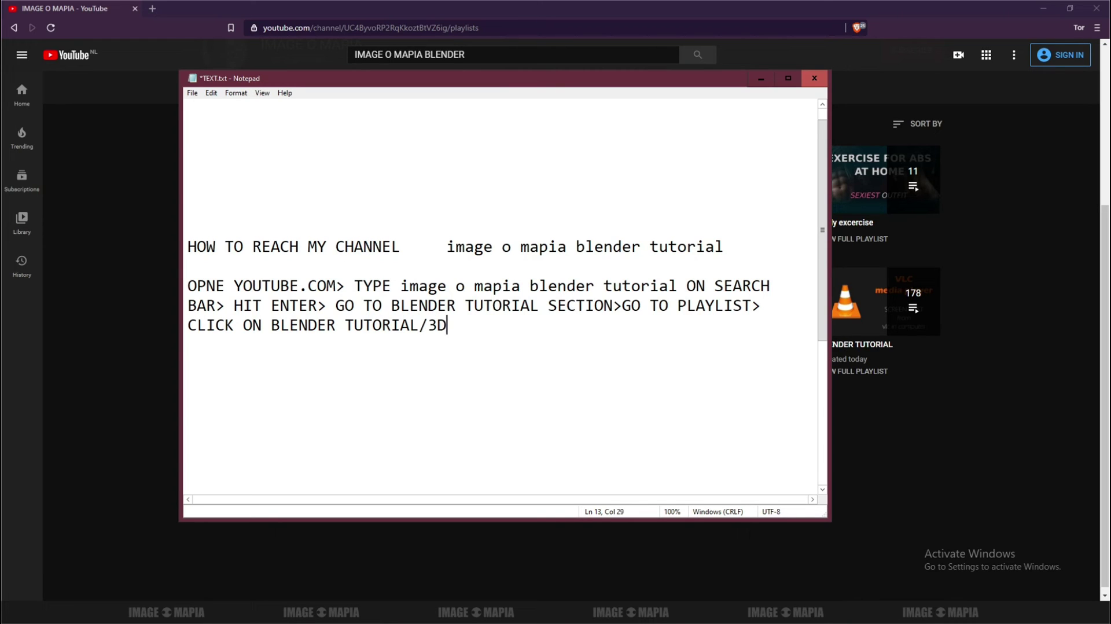
pyautogui.moveTo(614, 85)
pyautogui.mouseDown()
pyautogui.moveTo(592, 164)
pyautogui.moveTo(592, 139)
pyautogui.mouseUp()
pyautogui.click(739, 124)
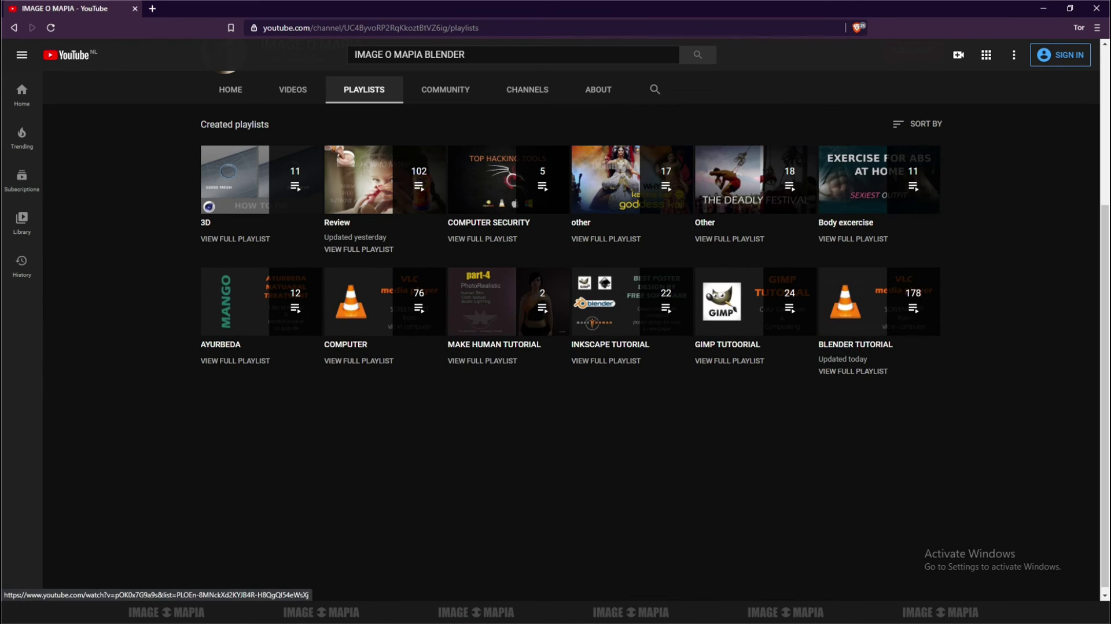
# Open the BLENDER TUTORIAL playlist, pause its first video and dismiss the signed-out notice.
pyautogui.hotkey('alt', 'Tab')
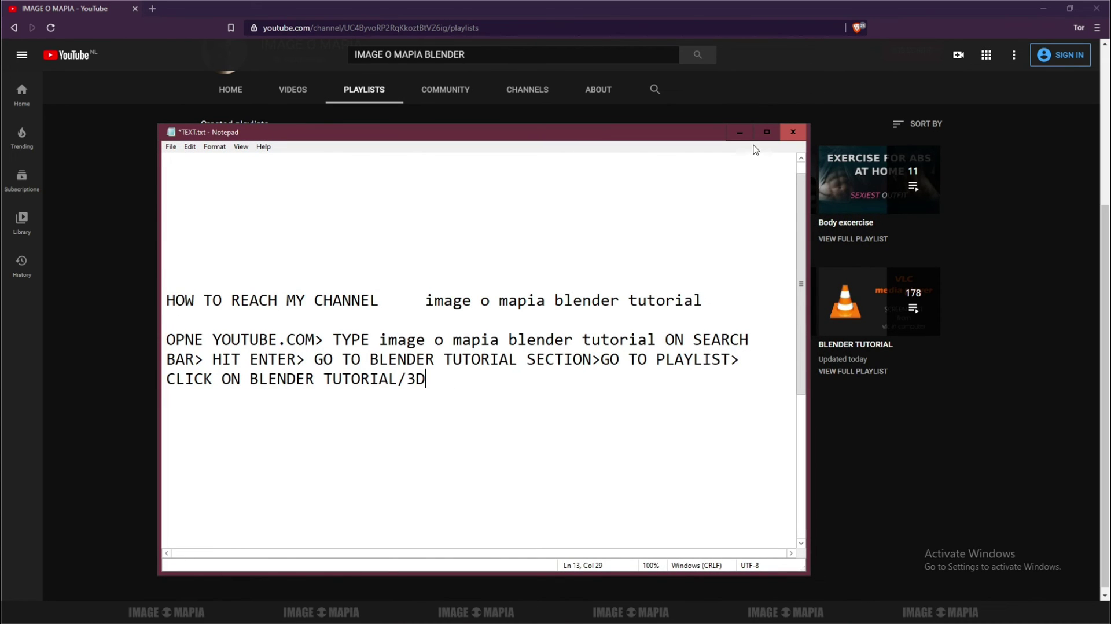
pyautogui.click(740, 132)
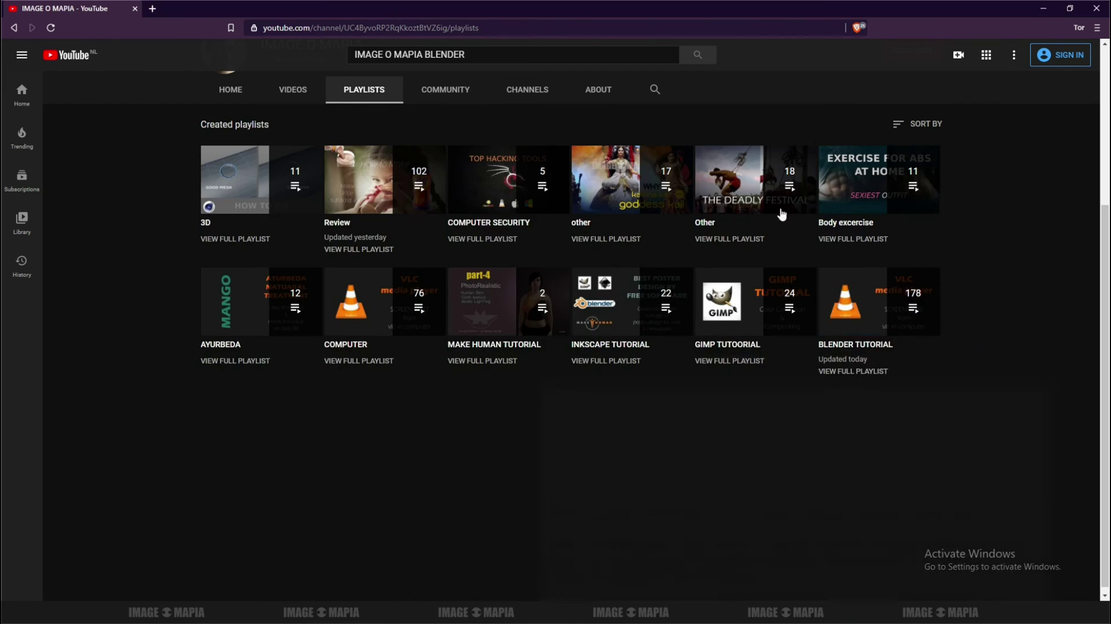
pyautogui.click(856, 346)
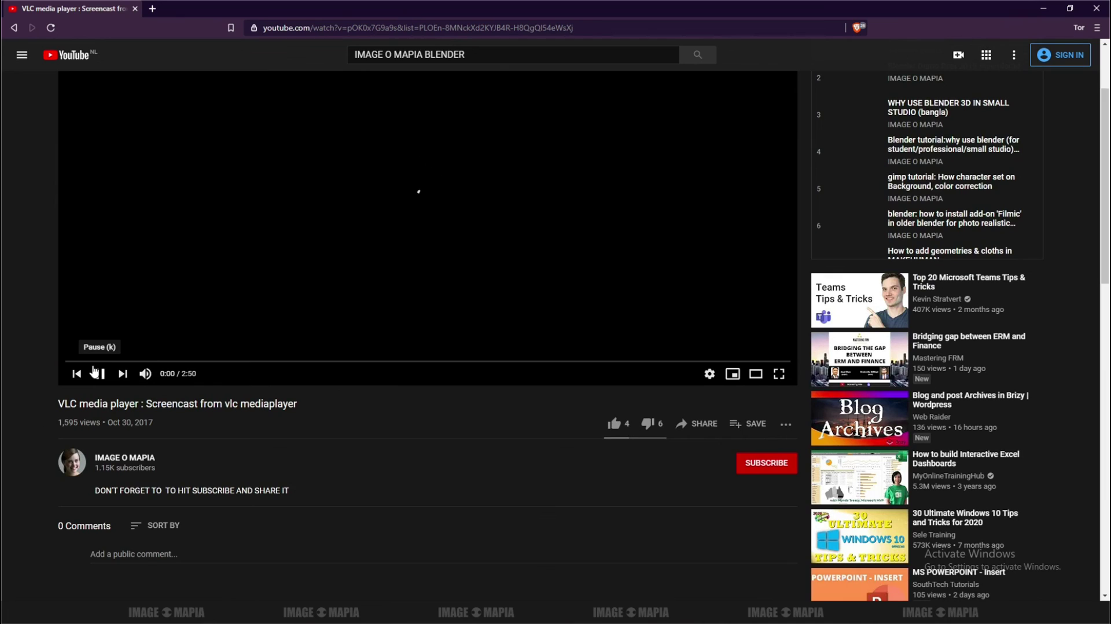
pyautogui.click(94, 371)
pyautogui.scroll(-1, 972, 237)
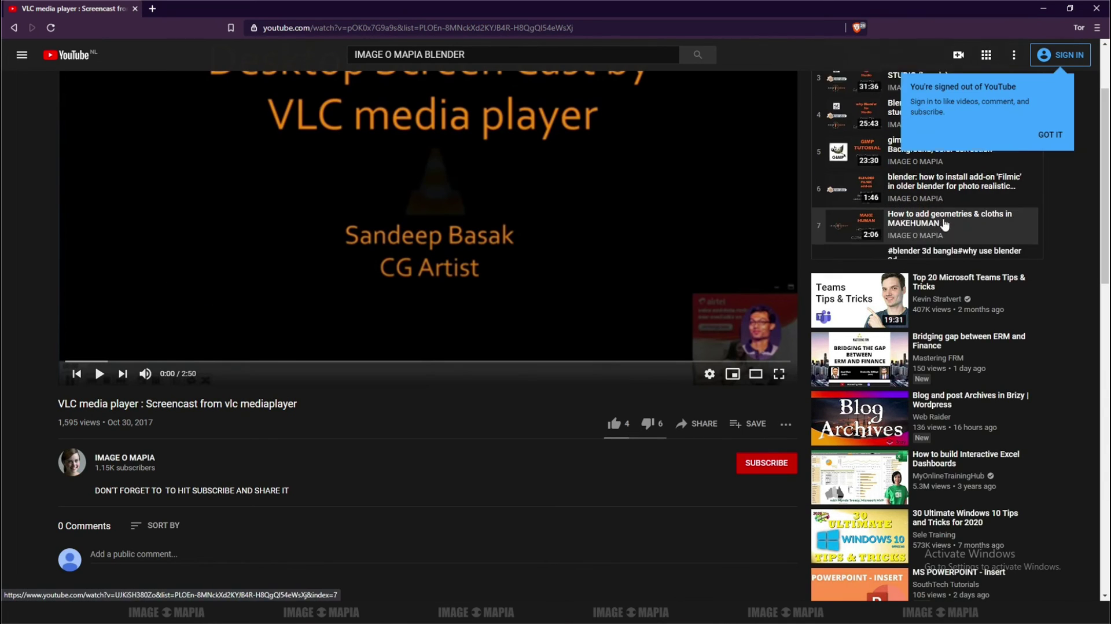
pyautogui.scroll(-2, 945, 224)
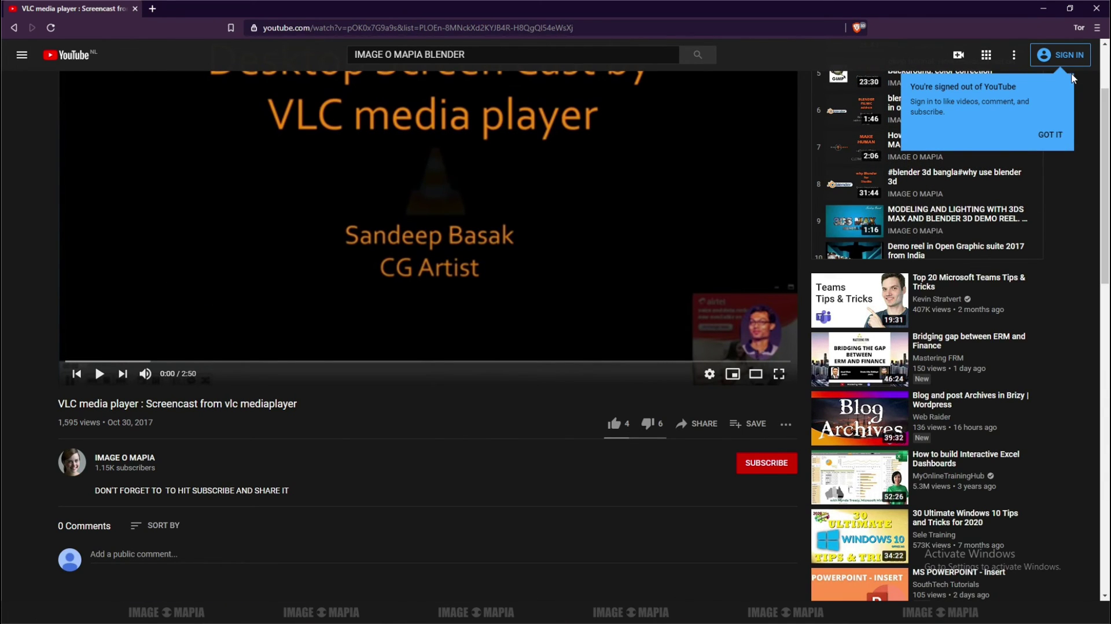
pyautogui.click(1058, 137)
pyautogui.scroll(1, 926, 151)
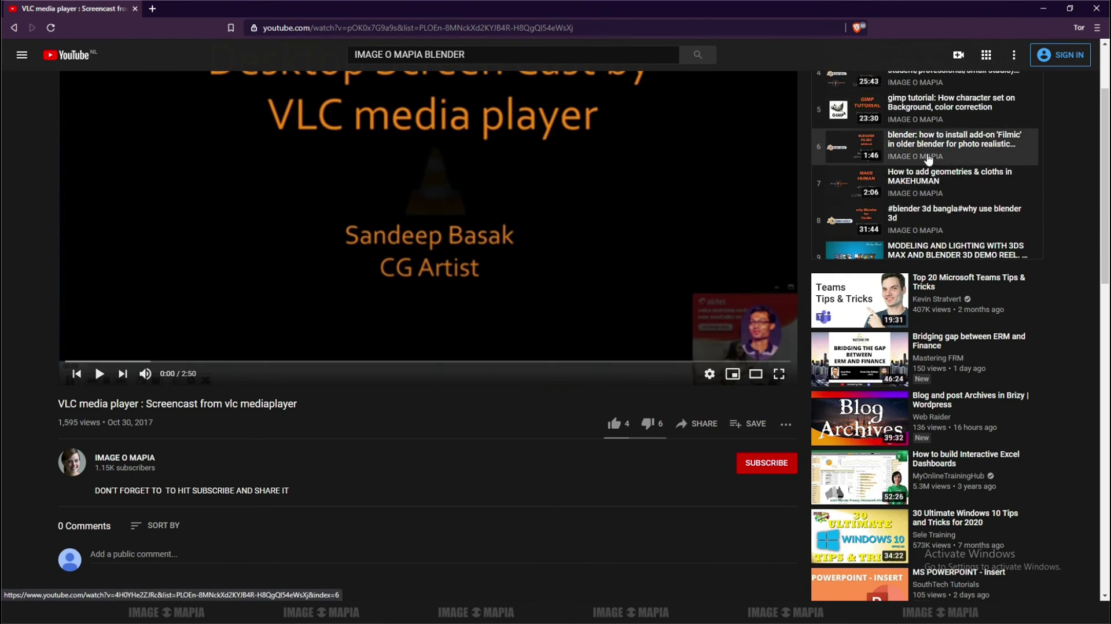
pyautogui.scroll(2, 924, 139)
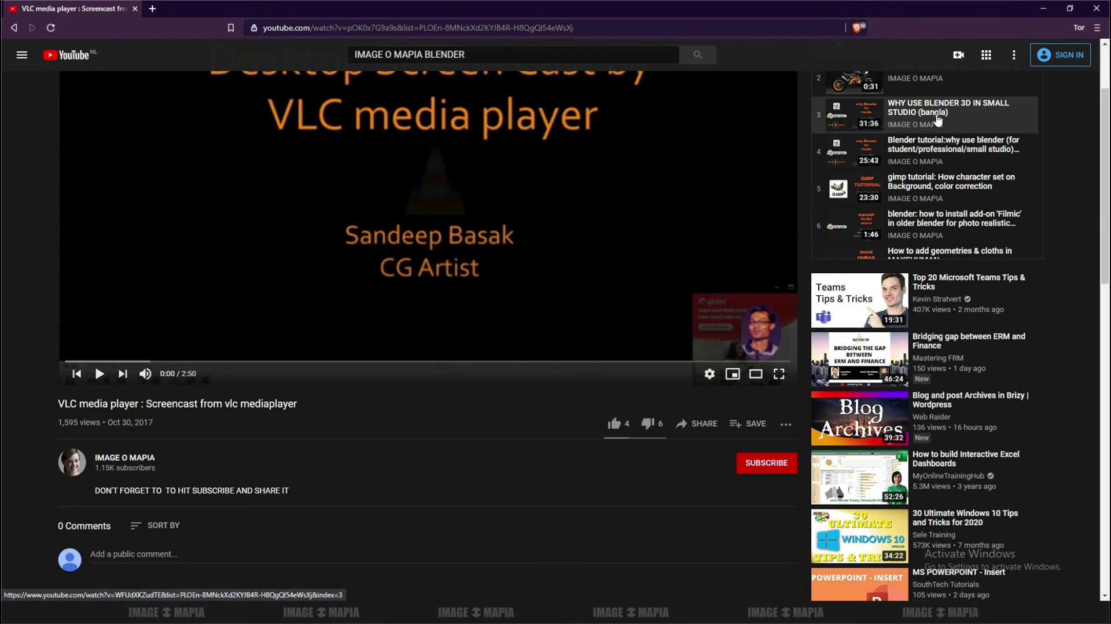
# Scroll the playlist panel down past its 120th tutorial video.
pyautogui.scroll(-1, 936, 115)
pyautogui.scroll(-1, 936, 112)
pyautogui.scroll(-2, 936, 113)
pyautogui.scroll(-1, 955, 173)
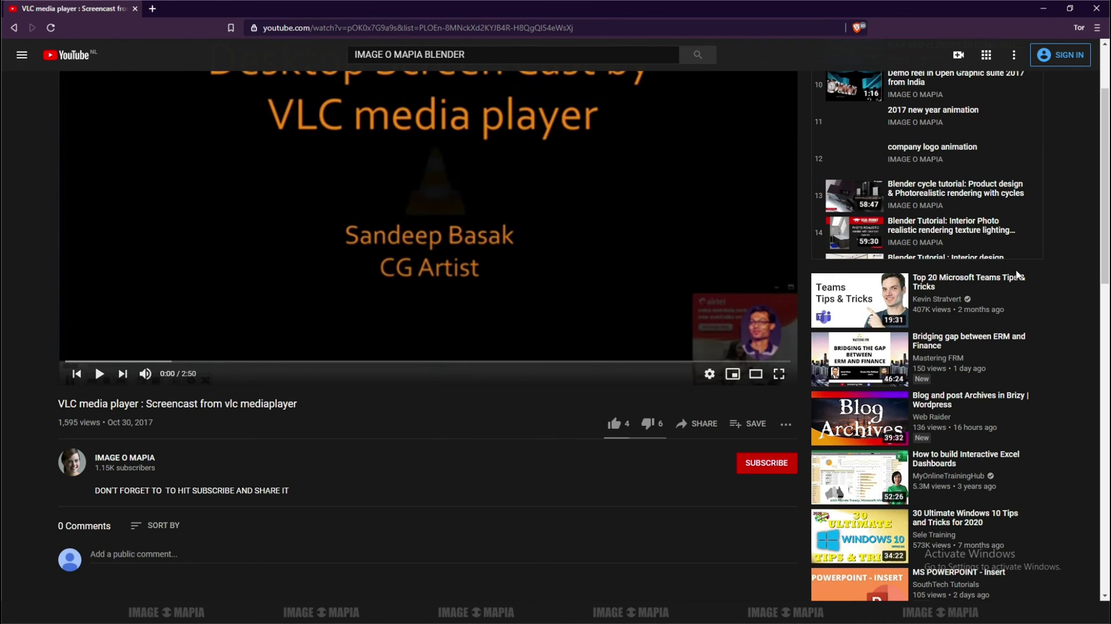
pyautogui.scroll(-1, 939, 198)
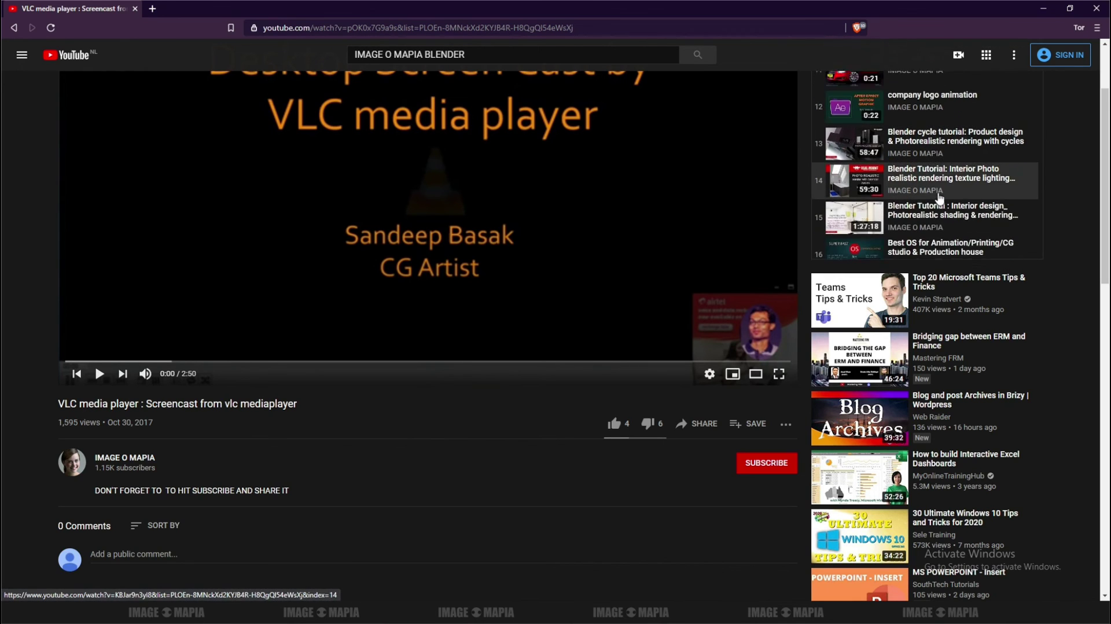
pyautogui.scroll(-2, 940, 198)
pyautogui.scroll(-1, 938, 197)
pyautogui.scroll(-1, 938, 198)
pyautogui.scroll(-1, 937, 197)
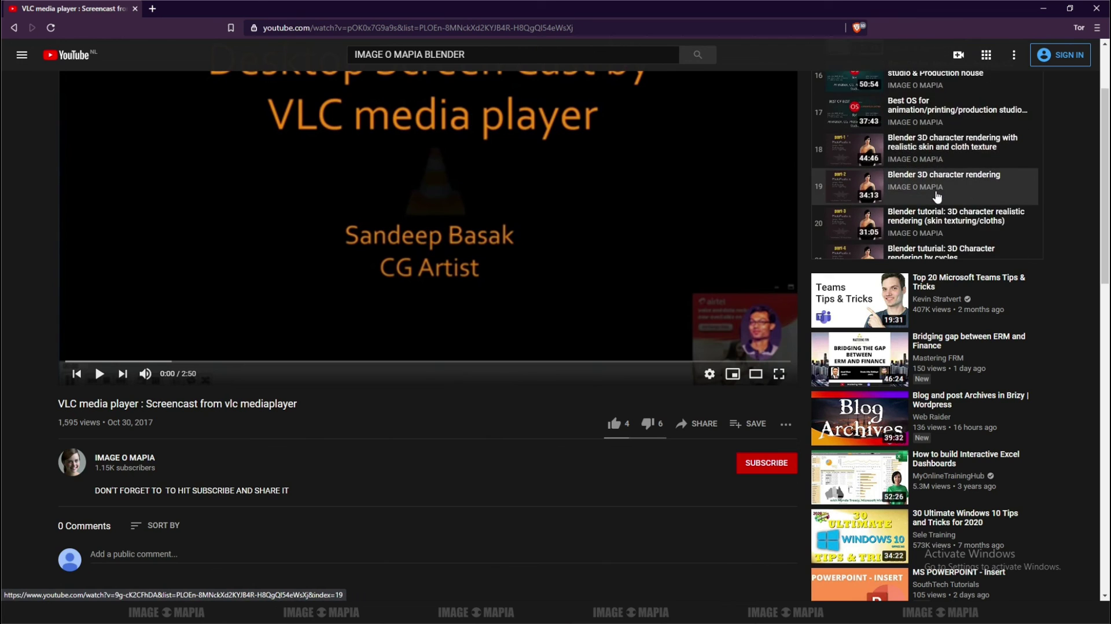
pyautogui.scroll(-1, 937, 197)
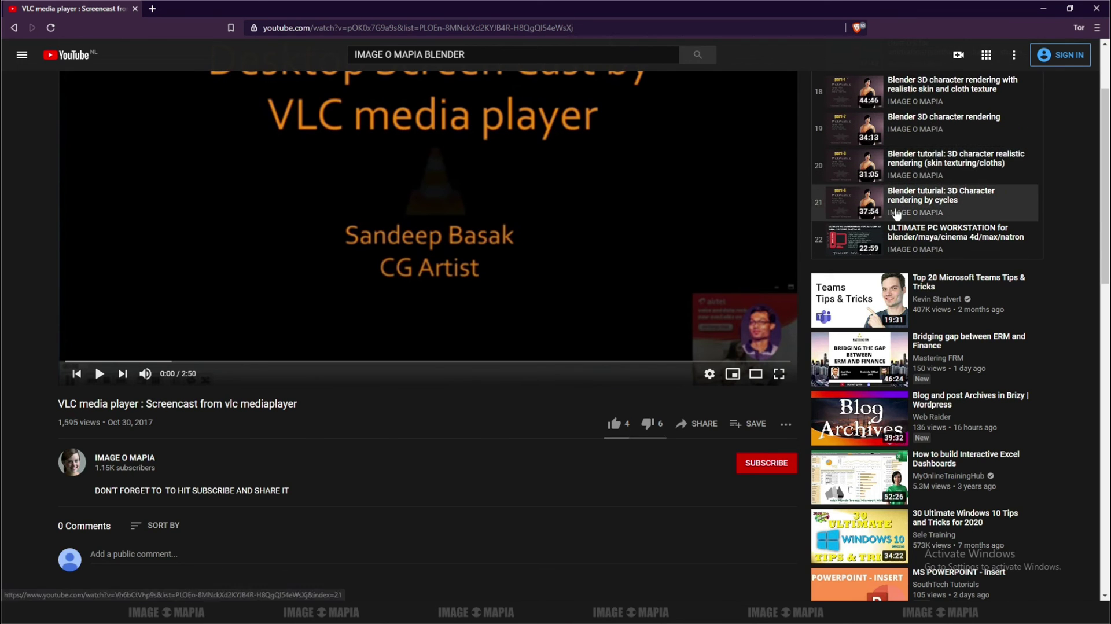
pyautogui.scroll(-1, 895, 213)
pyautogui.scroll(-2, 897, 213)
pyautogui.scroll(-2, 900, 213)
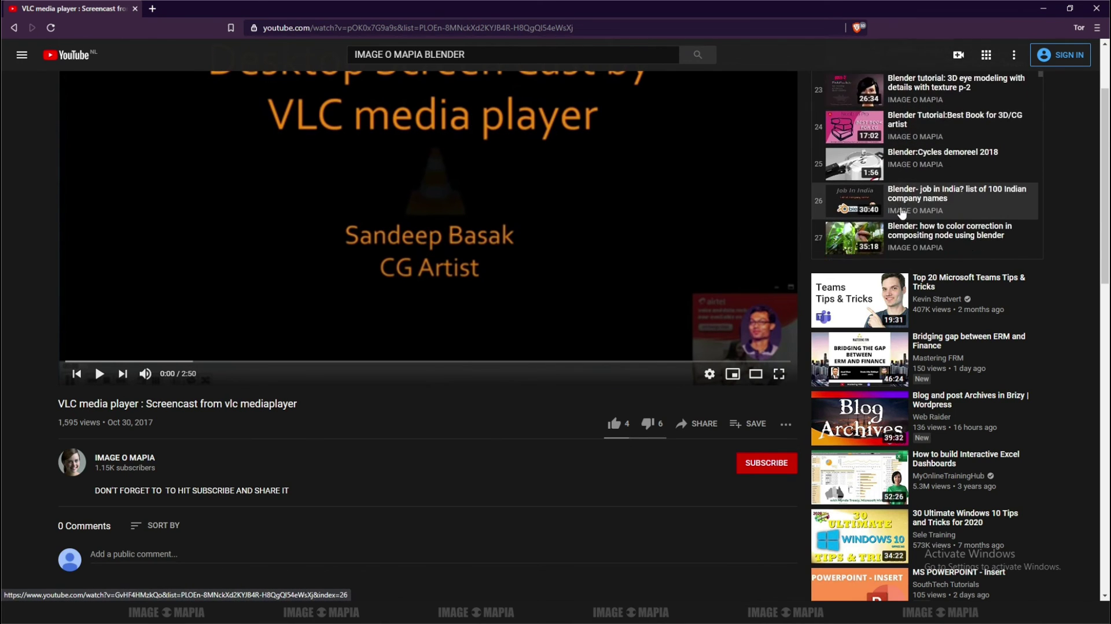
pyautogui.scroll(-2, 902, 213)
pyautogui.scroll(-1, 902, 213)
pyautogui.scroll(-1, 902, 213)
pyautogui.scroll(-2, 902, 213)
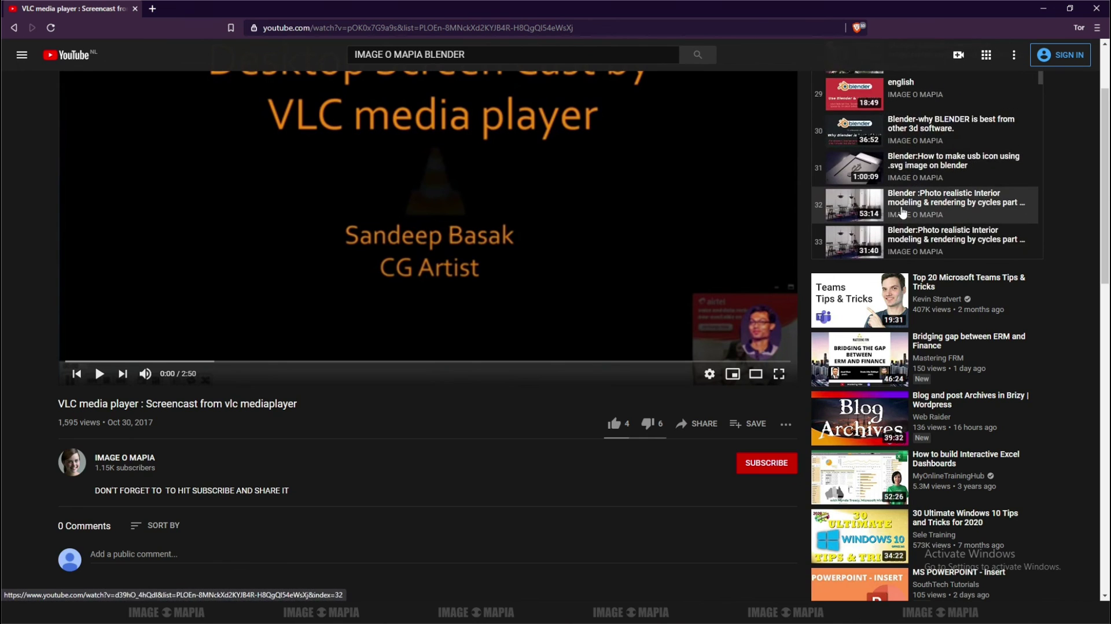
pyautogui.scroll(-2, 902, 213)
pyautogui.scroll(-2, 903, 213)
pyautogui.scroll(-1, 903, 213)
pyautogui.scroll(-1, 903, 213)
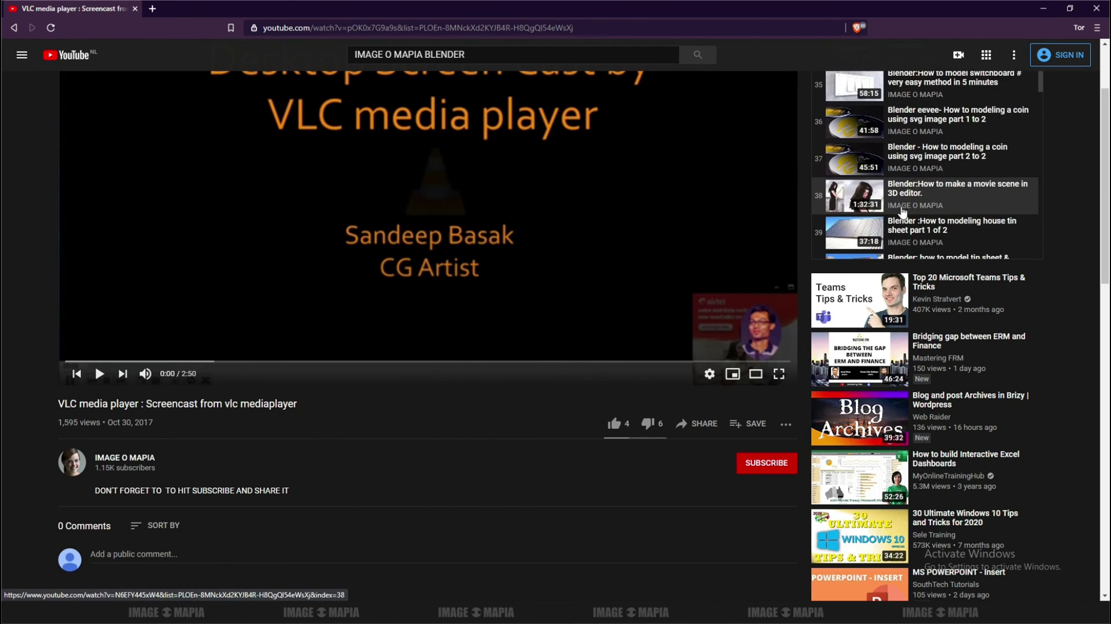
pyautogui.scroll(-2, 902, 213)
pyautogui.scroll(-1, 902, 213)
pyautogui.scroll(-2, 902, 213)
pyautogui.scroll(-1, 902, 213)
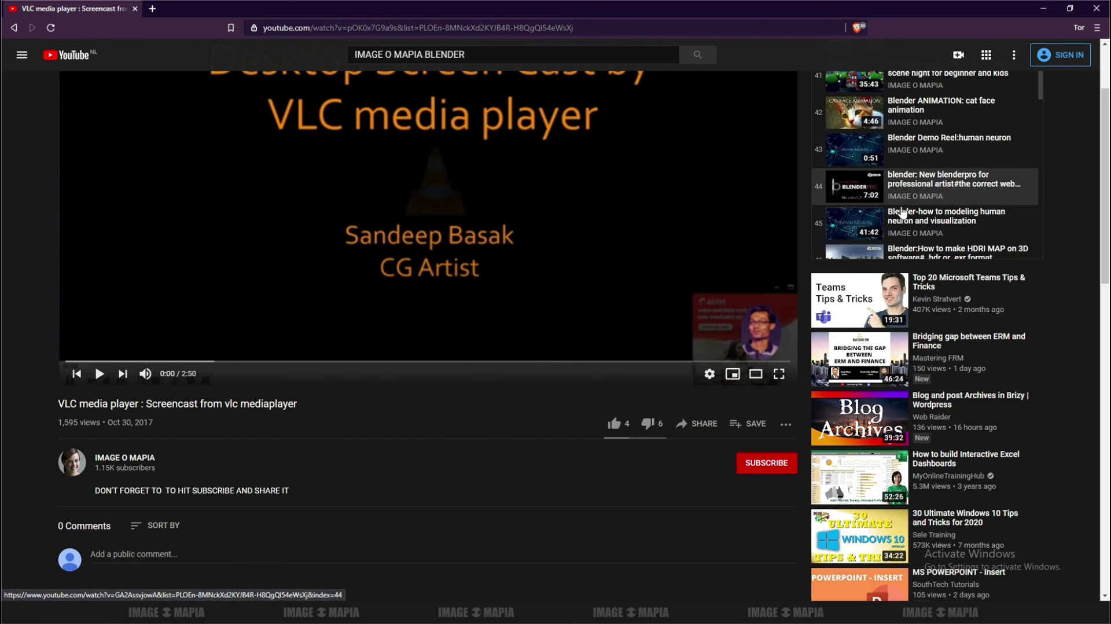
pyautogui.scroll(-2, 902, 213)
pyautogui.scroll(-1, 902, 213)
pyautogui.scroll(-2, 904, 212)
pyautogui.scroll(-1, 907, 210)
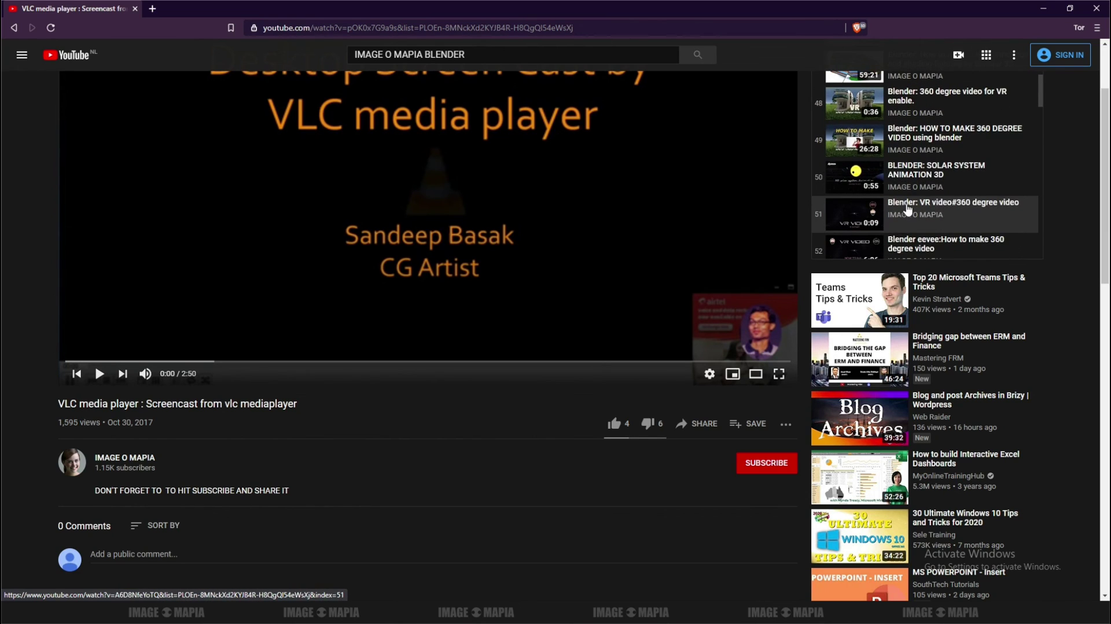
pyautogui.scroll(-1, 908, 207)
pyautogui.scroll(-2, 905, 202)
pyautogui.scroll(-2, 903, 196)
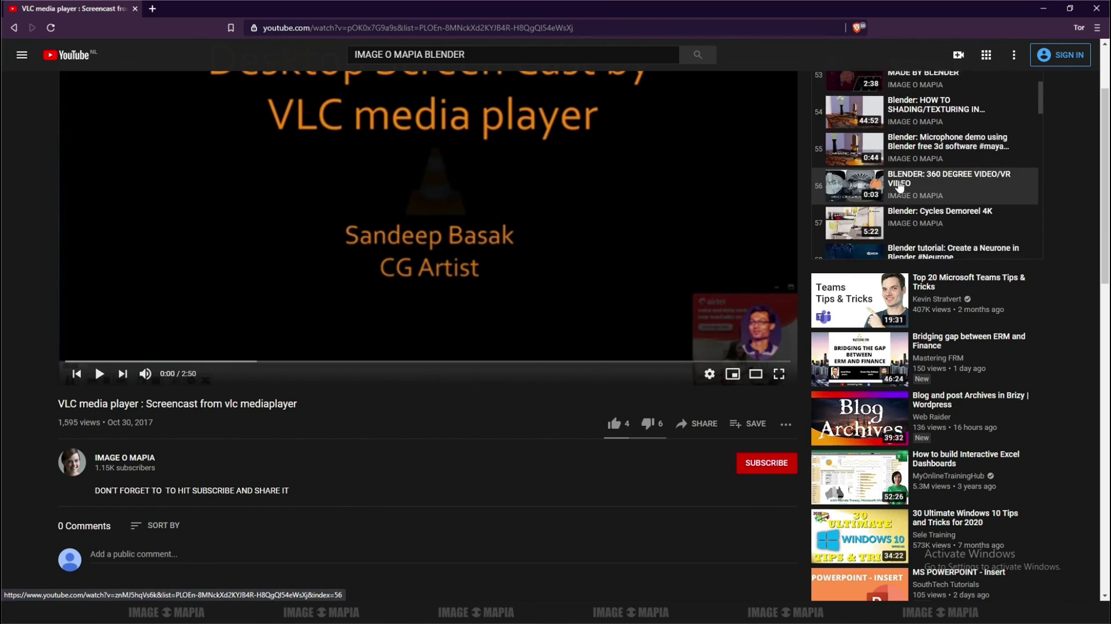
pyautogui.scroll(-1, 899, 187)
pyautogui.scroll(-1, 899, 186)
pyautogui.scroll(-2, 898, 185)
pyautogui.scroll(-2, 898, 184)
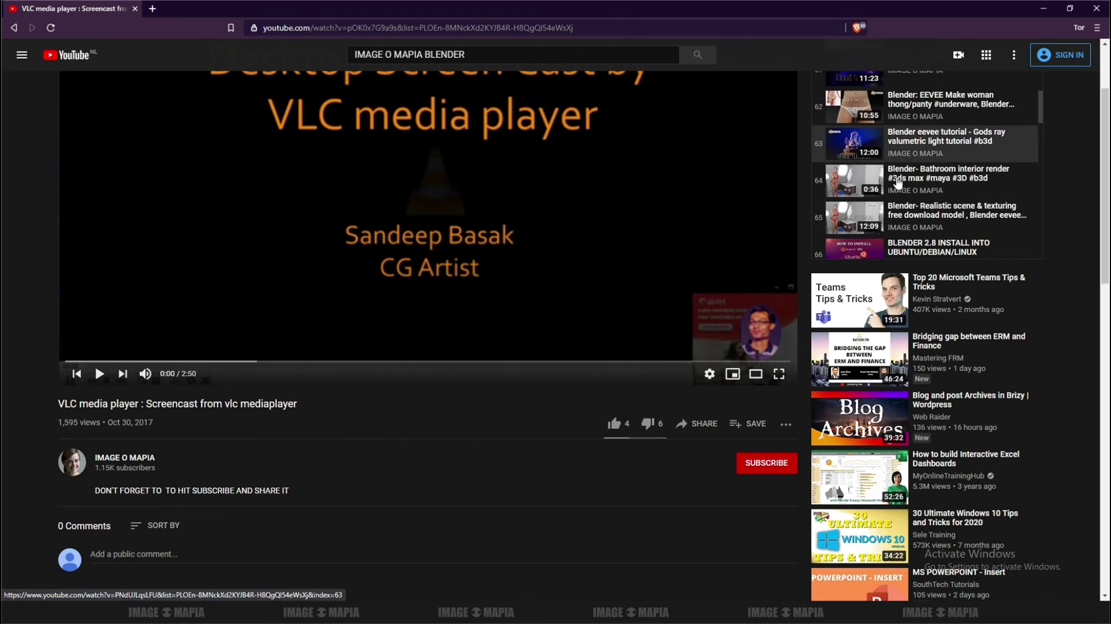
pyautogui.scroll(-2, 898, 182)
pyautogui.scroll(-3, 898, 182)
pyautogui.scroll(-1, 898, 181)
pyautogui.scroll(-1, 897, 182)
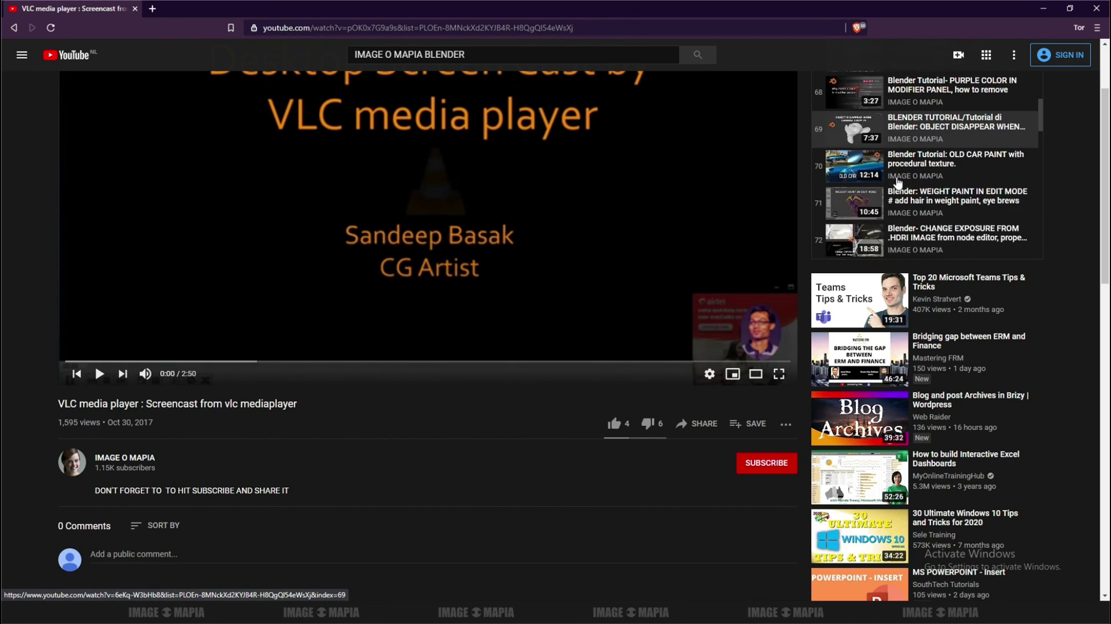
pyautogui.scroll(-3, 897, 182)
pyautogui.scroll(-3, 898, 182)
pyautogui.scroll(-1, 897, 182)
pyautogui.scroll(-3, 897, 181)
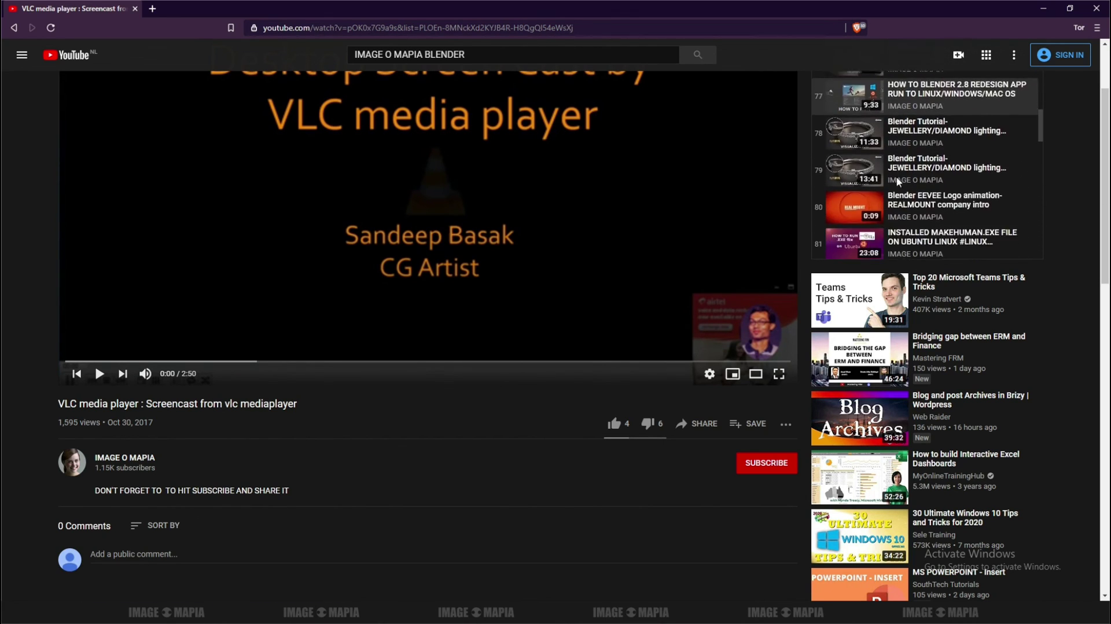
pyautogui.scroll(-1, 897, 182)
pyautogui.scroll(-1, 897, 183)
pyautogui.scroll(-4, 897, 183)
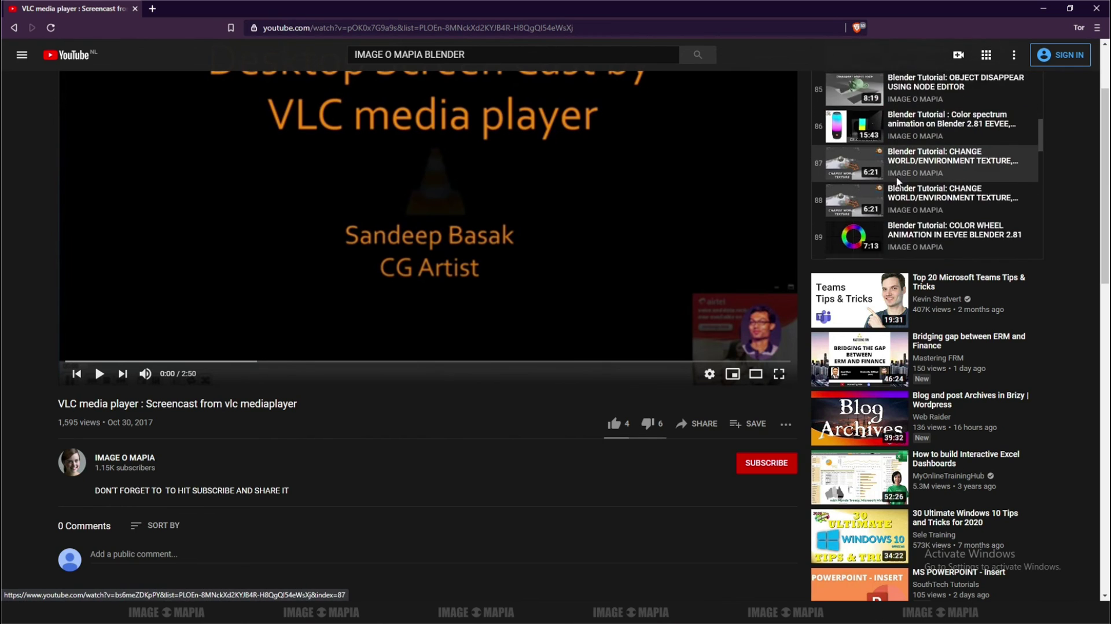
pyautogui.scroll(-3, 898, 182)
pyautogui.scroll(-4, 897, 183)
pyautogui.scroll(-3, 897, 183)
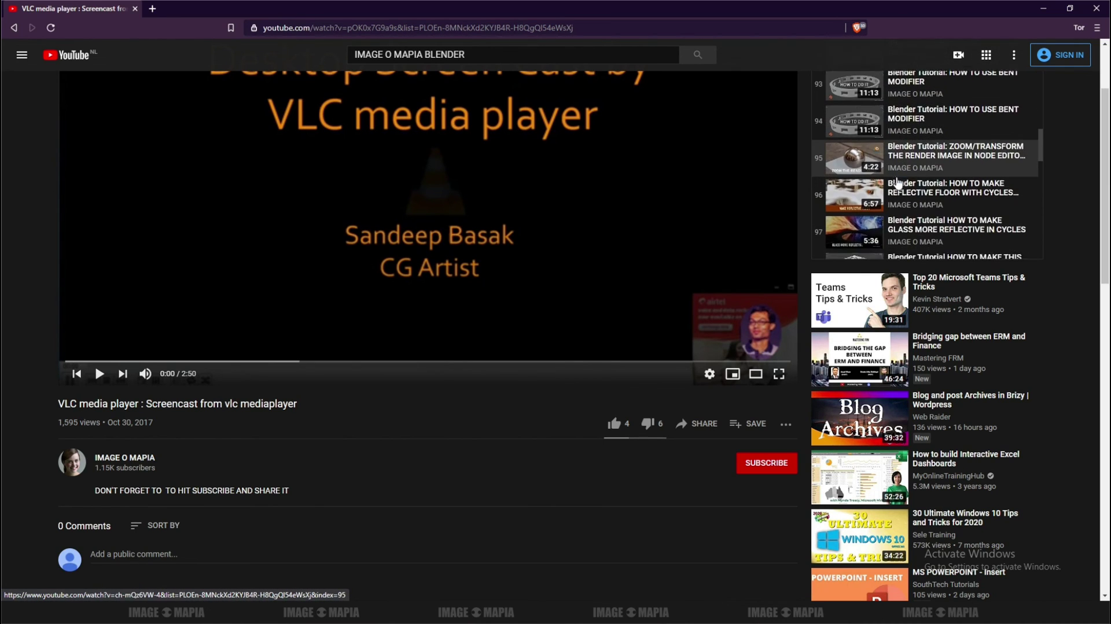
pyautogui.scroll(-2, 898, 183)
pyautogui.scroll(-2, 898, 183)
pyautogui.scroll(-2, 898, 183)
pyautogui.scroll(-3, 898, 183)
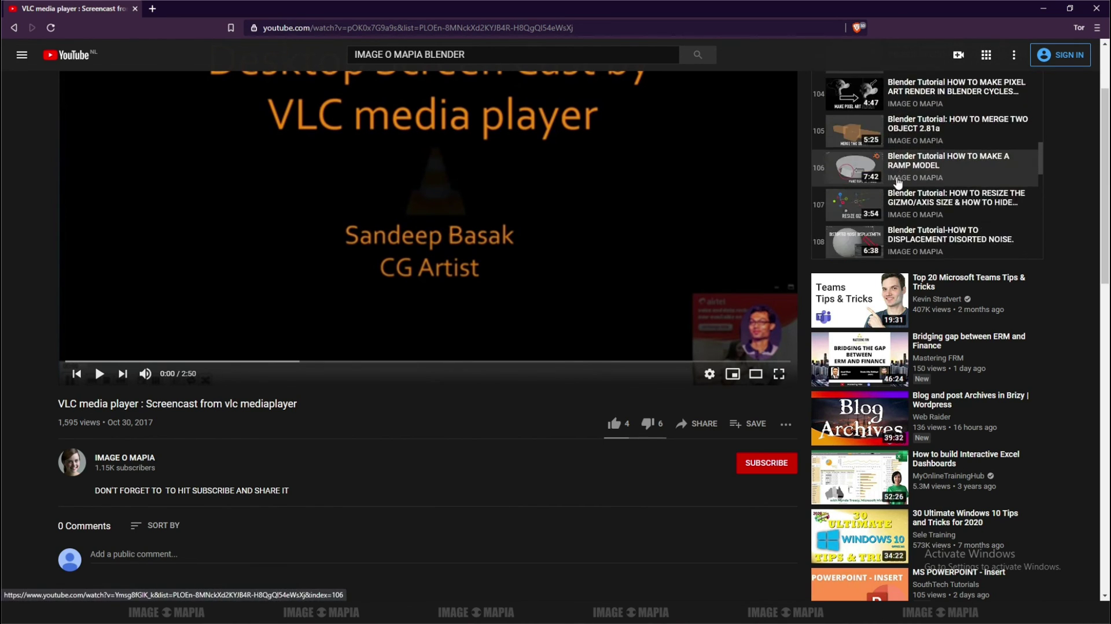
pyautogui.scroll(-3, 898, 182)
pyautogui.scroll(-1, 897, 183)
pyautogui.scroll(-1, 898, 183)
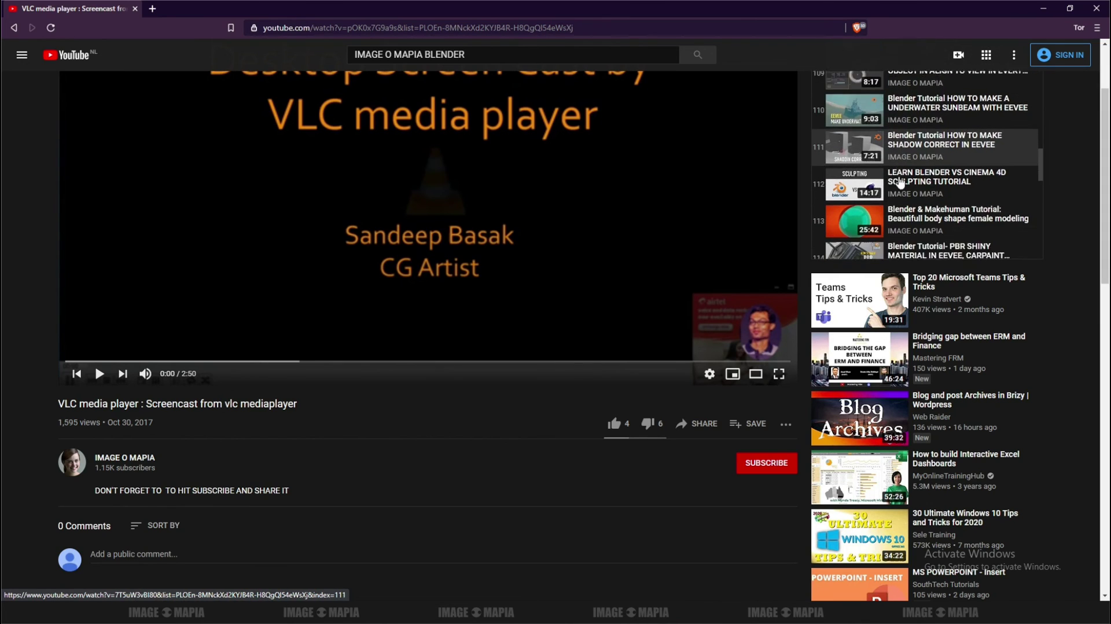
pyautogui.scroll(-2, 897, 183)
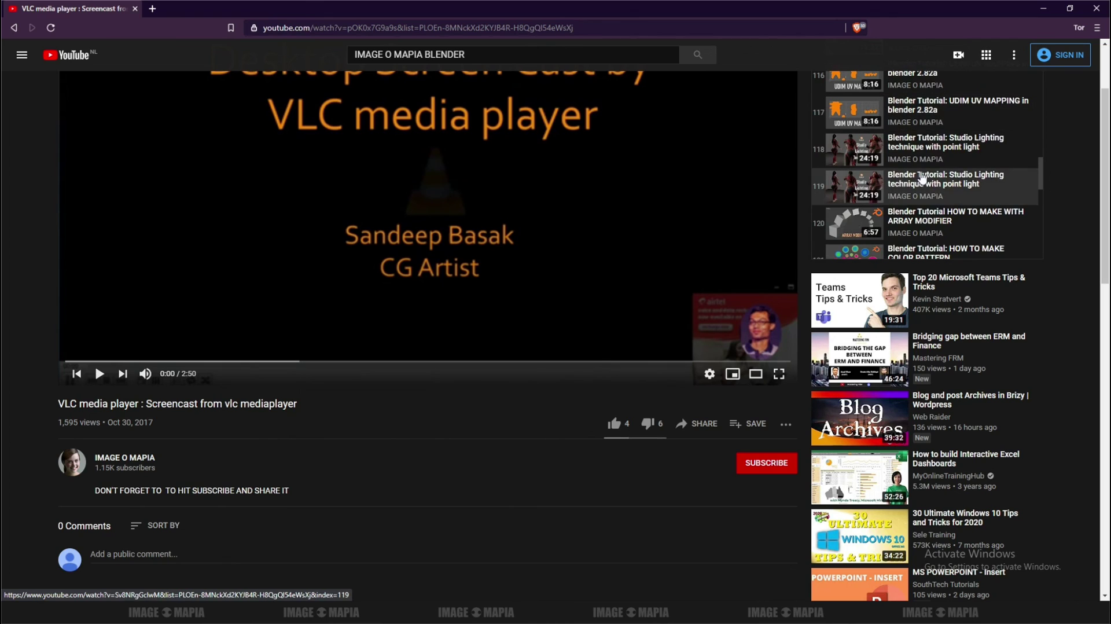
# Add 'MORE THAN 500+ TUTORIAL ABOUT 3D' after a blank line in the Notepad directions.
pyautogui.hotkey('alt', 'Tab')
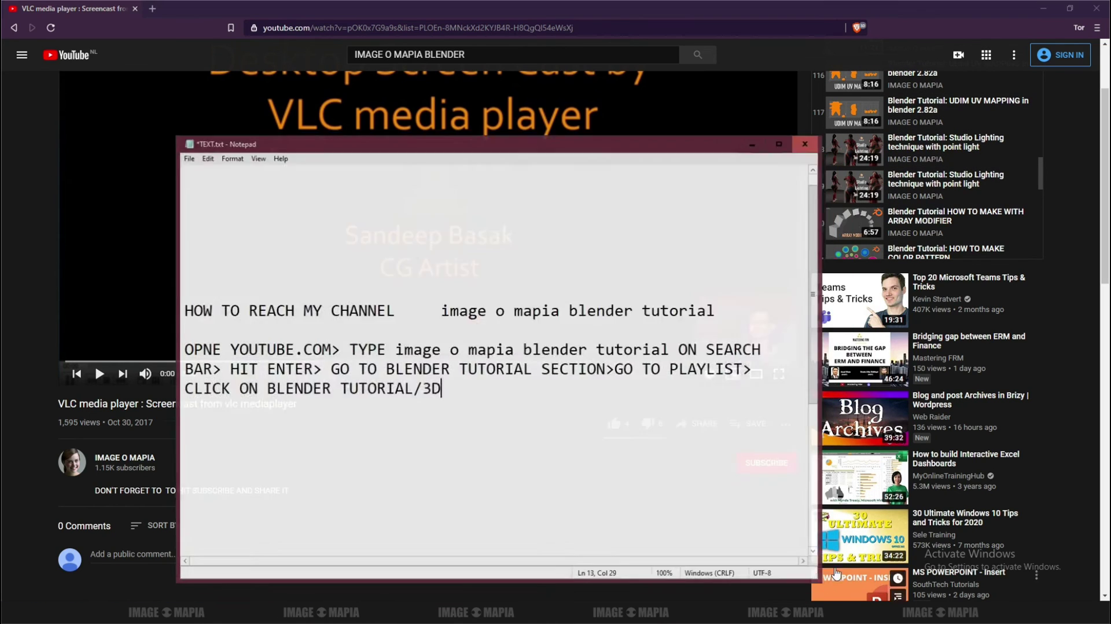
pyautogui.press('Return')
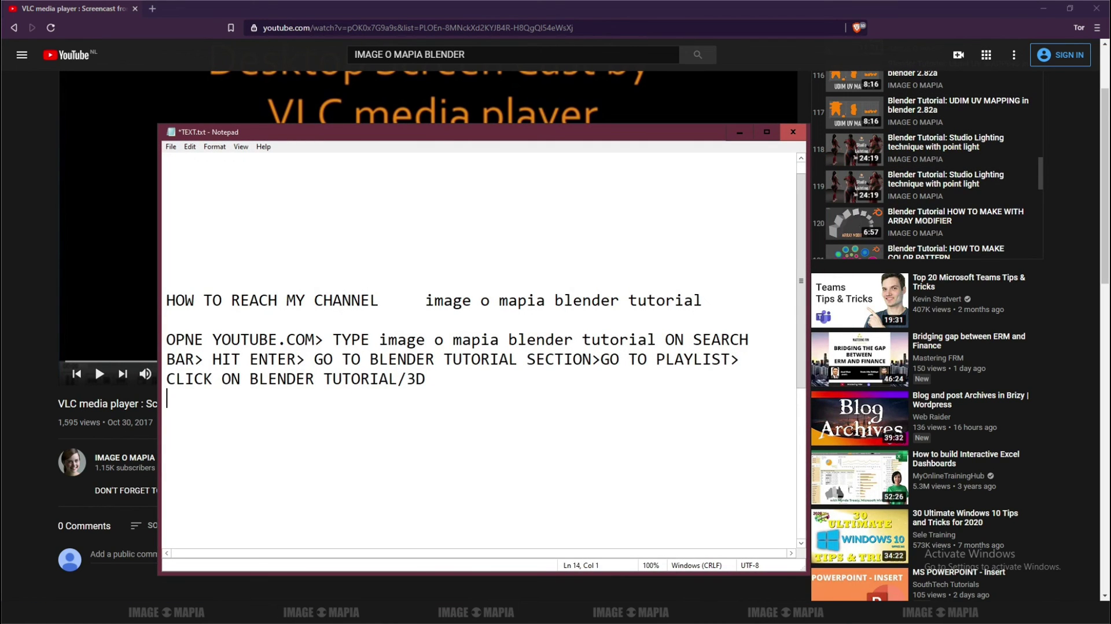
pyautogui.press('Return')
pyautogui.write('MORE THA')
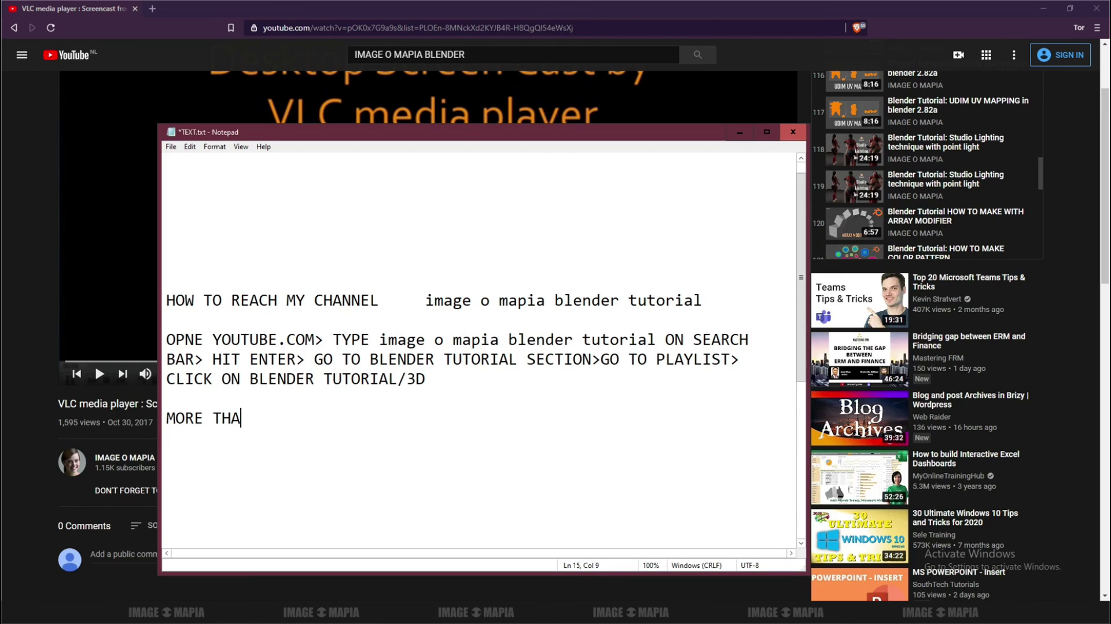
pyautogui.write('N 500')
pyautogui.write('+')
pyautogui.write(' TUTO')
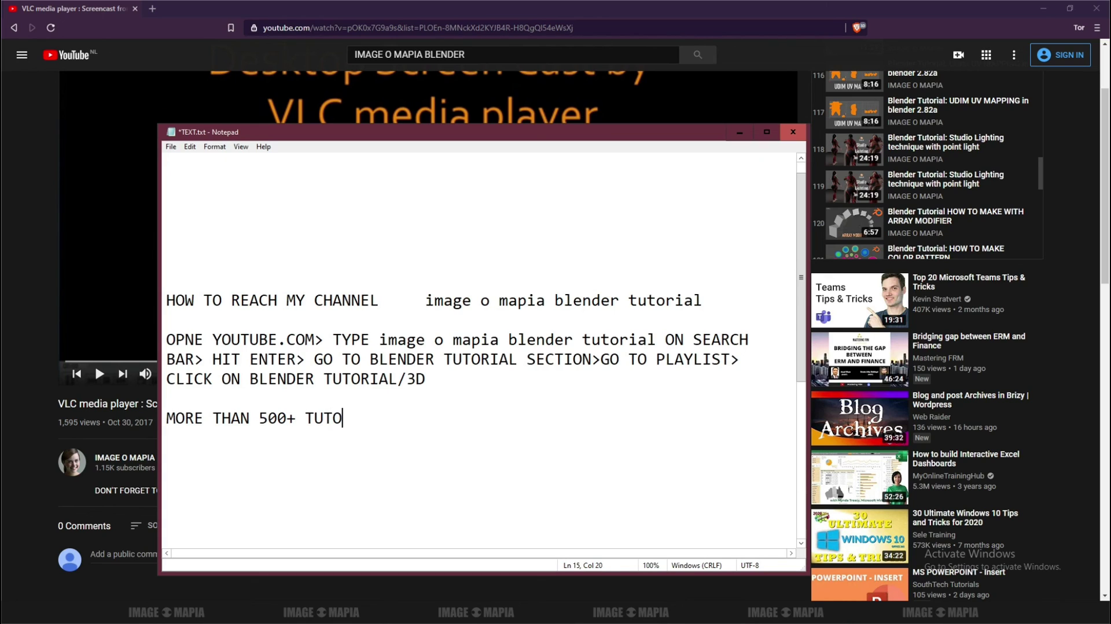
pyautogui.write('RIAL ABOUT ')
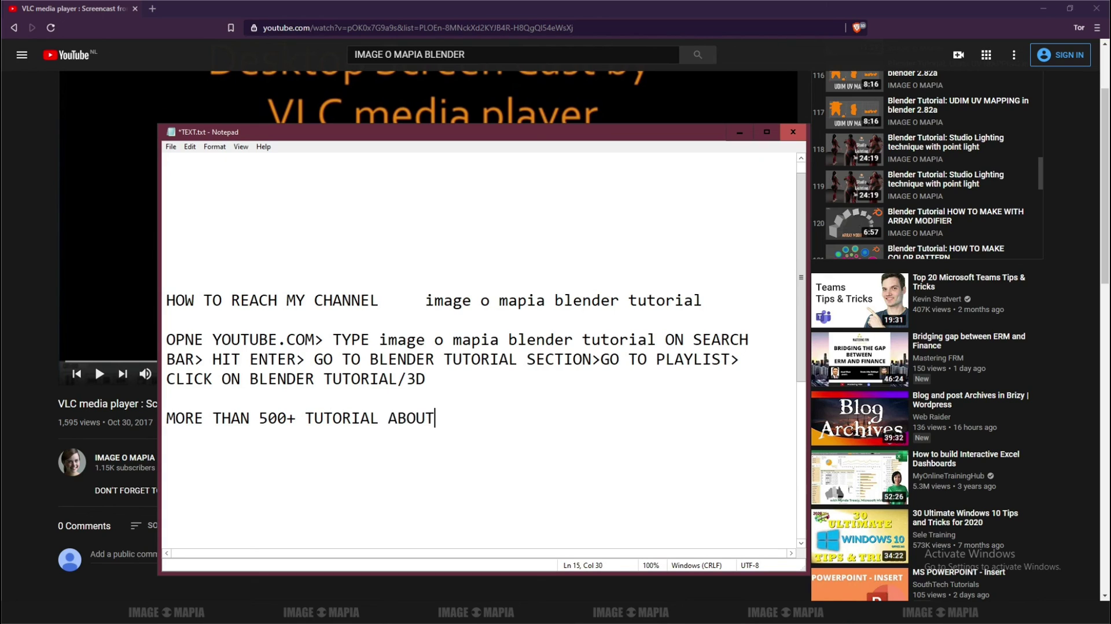
pyautogui.write('3D')
pyautogui.press('Return')
pyautogui.press('Return')
# Move the Notepad window up-left and leave an empty line below the new note.
pyautogui.moveTo(399, 142); pyautogui.dragTo(378, 108)
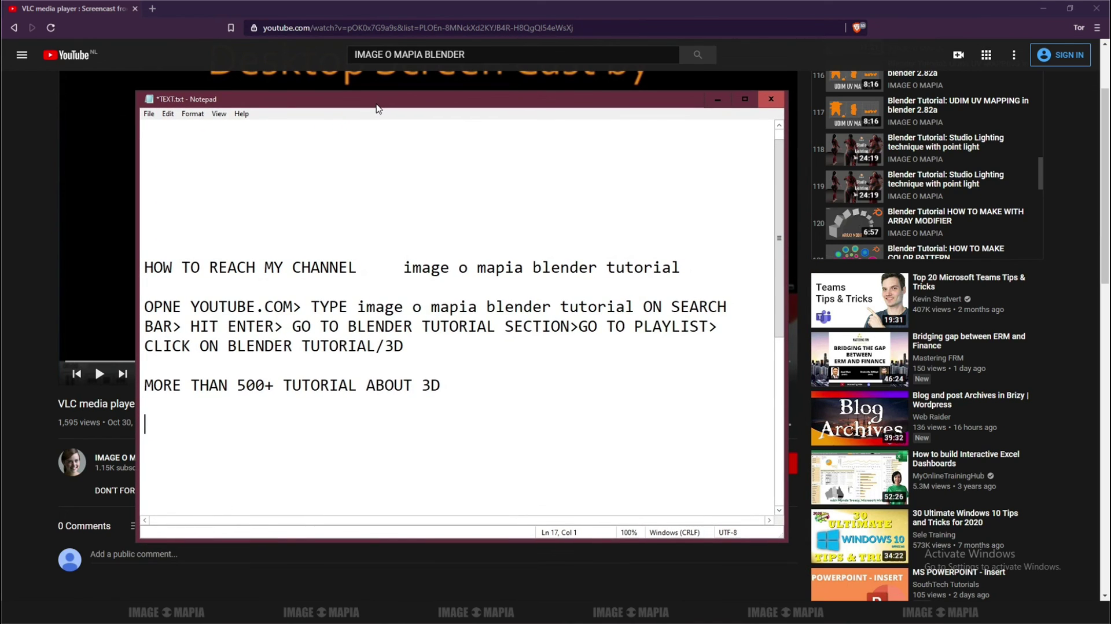
pyautogui.moveTo(145, 386); pyautogui.dragTo(453, 384)
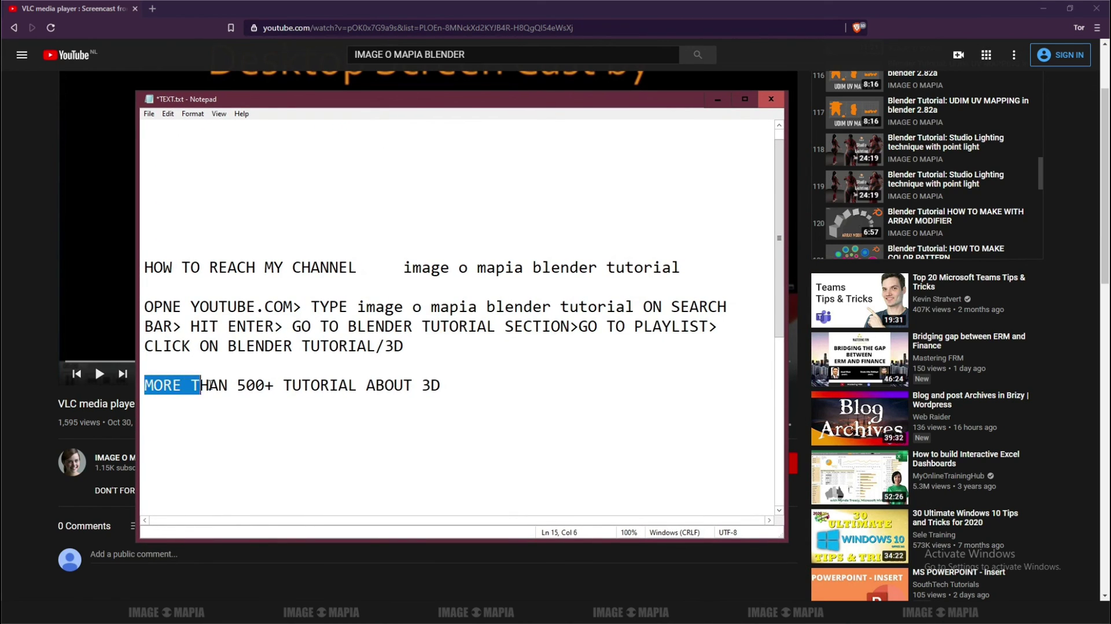
pyautogui.click(454, 384)
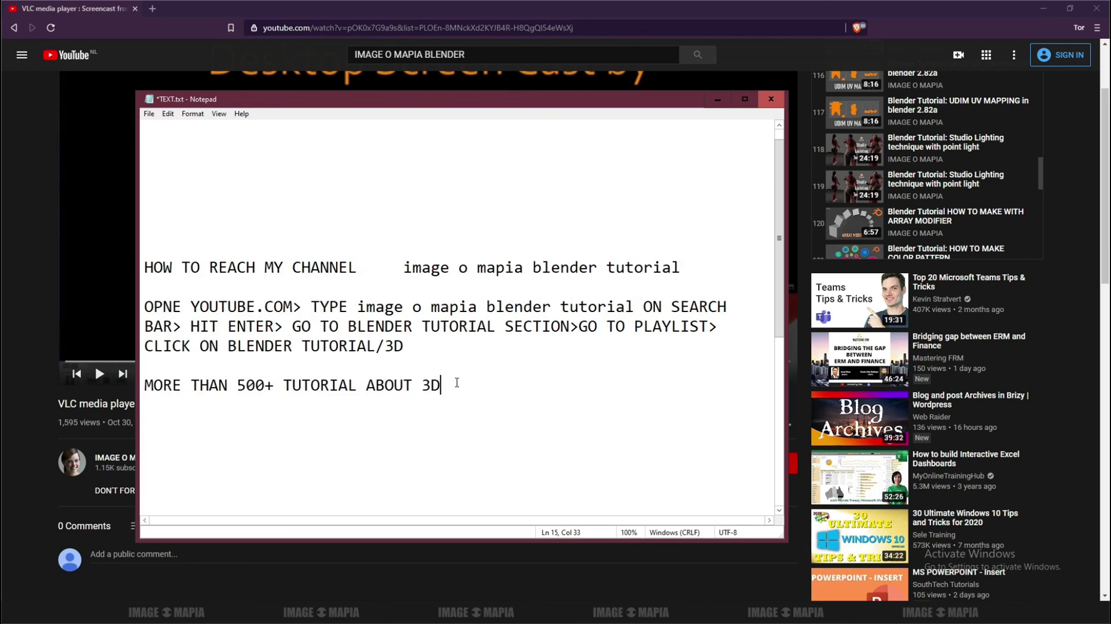
pyautogui.press('Return')
pyautogui.press('Return')
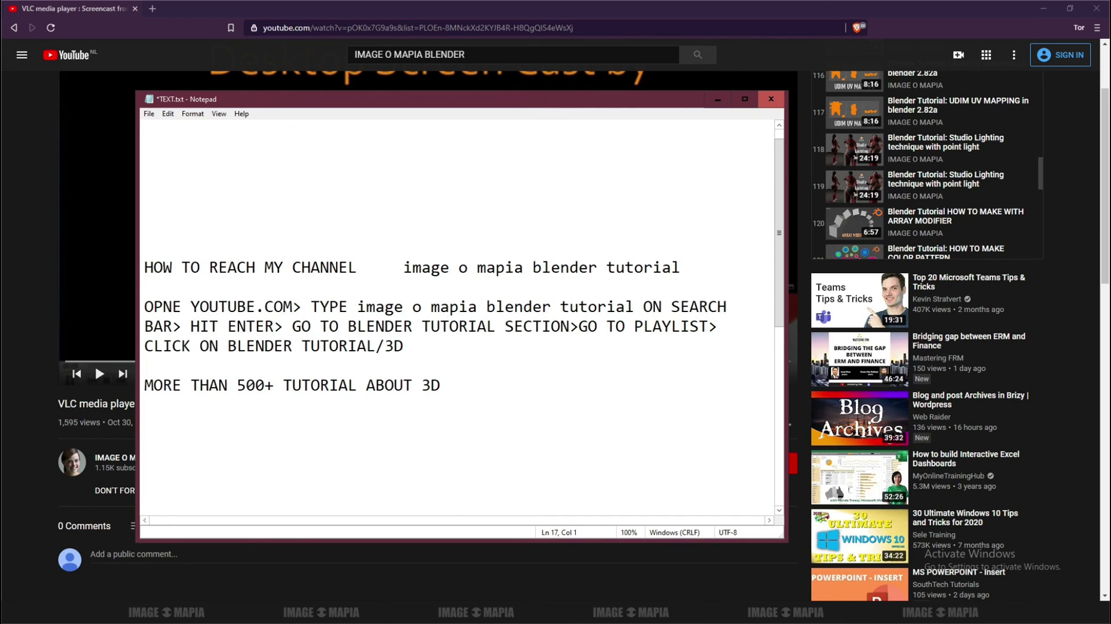